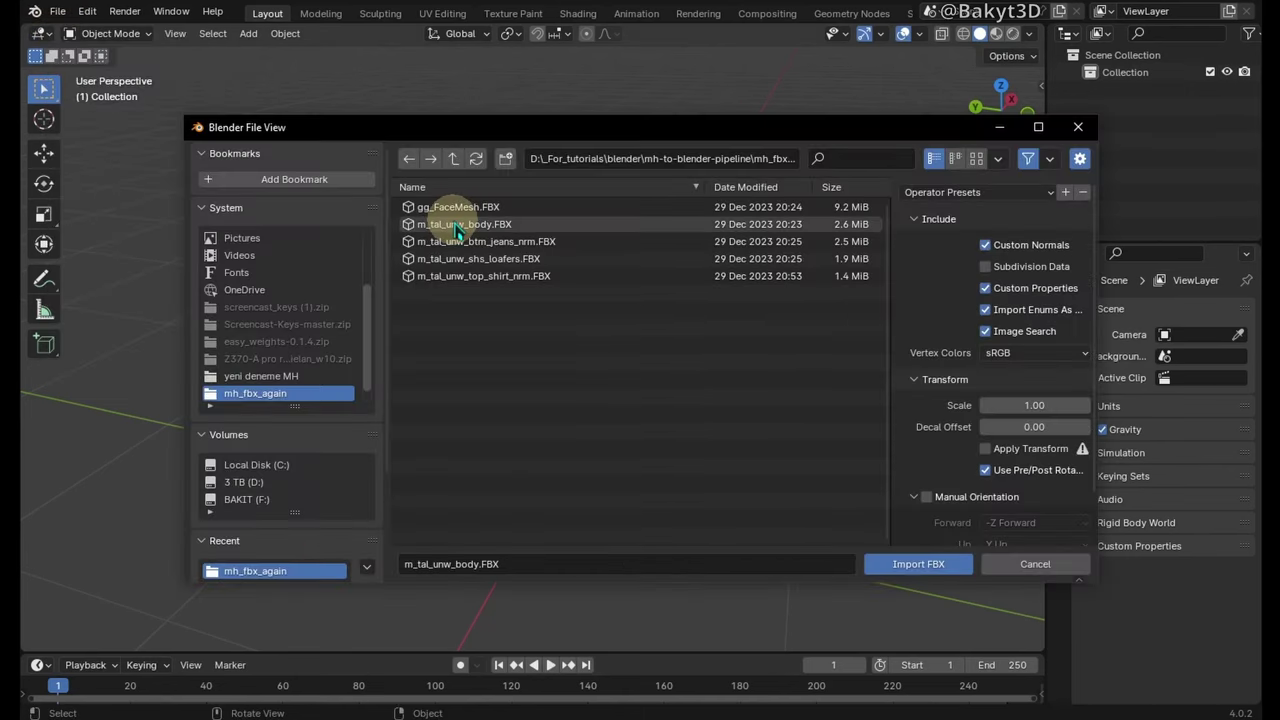
- Delete the first body import and import m_tal_unw_body.FBX again with Force Connect Children enabled in the armature options
double_click(455, 226)
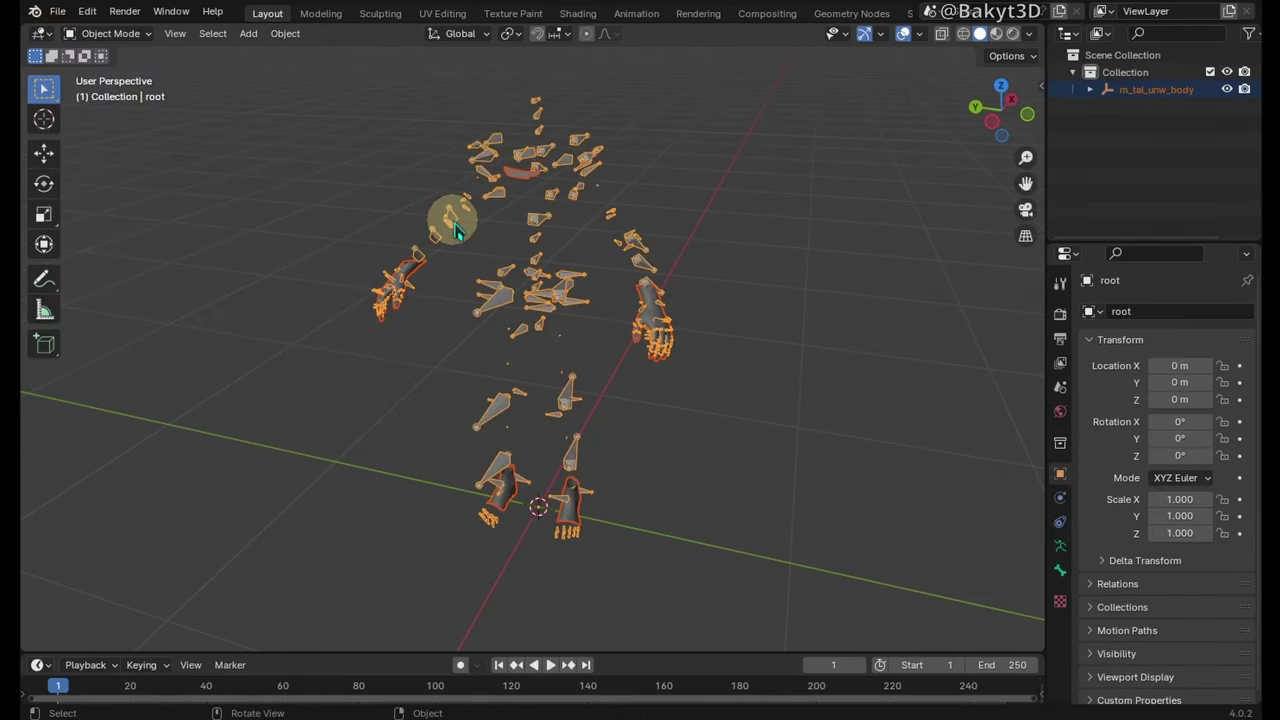
key(Delete)
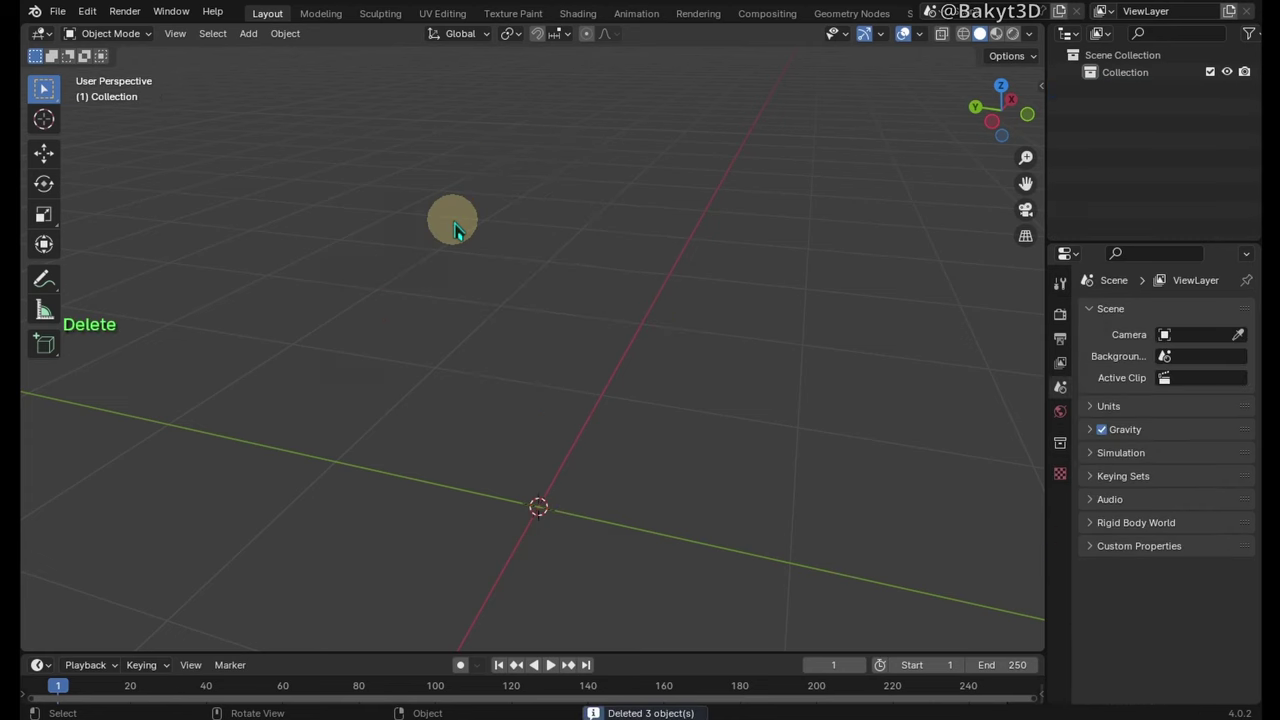
click(915, 535)
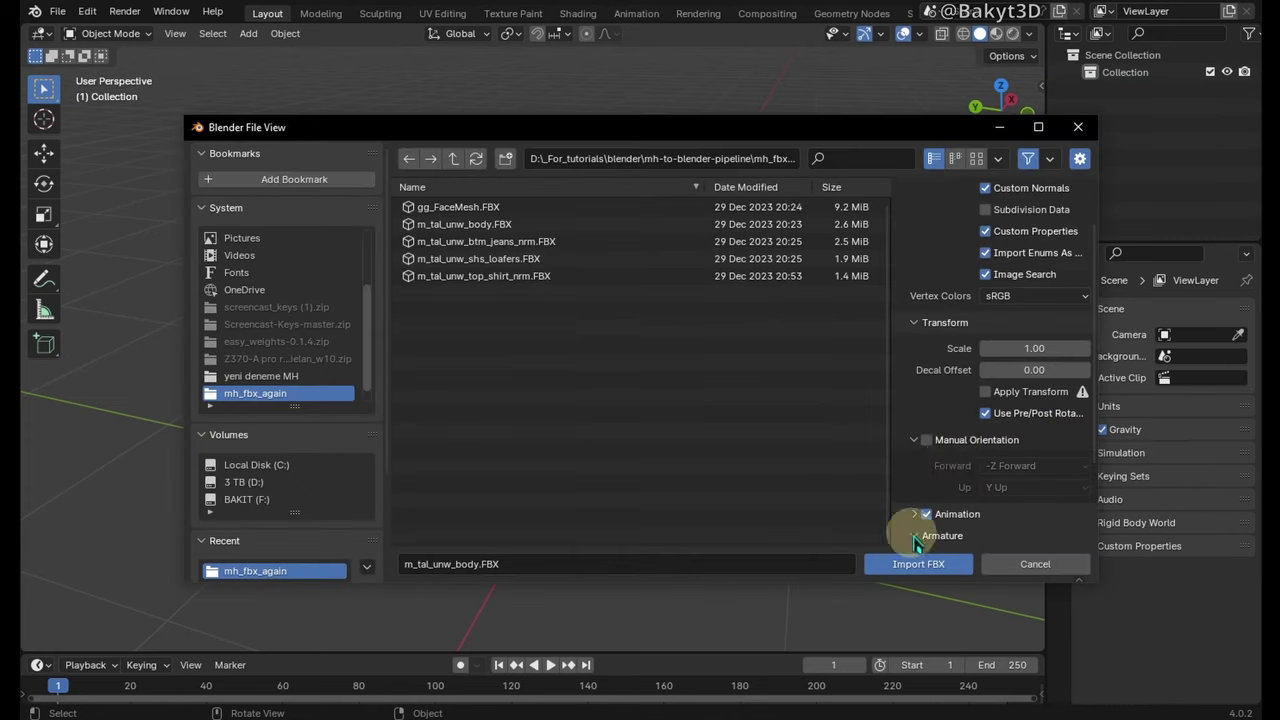
scroll(955, 452, down, 4)
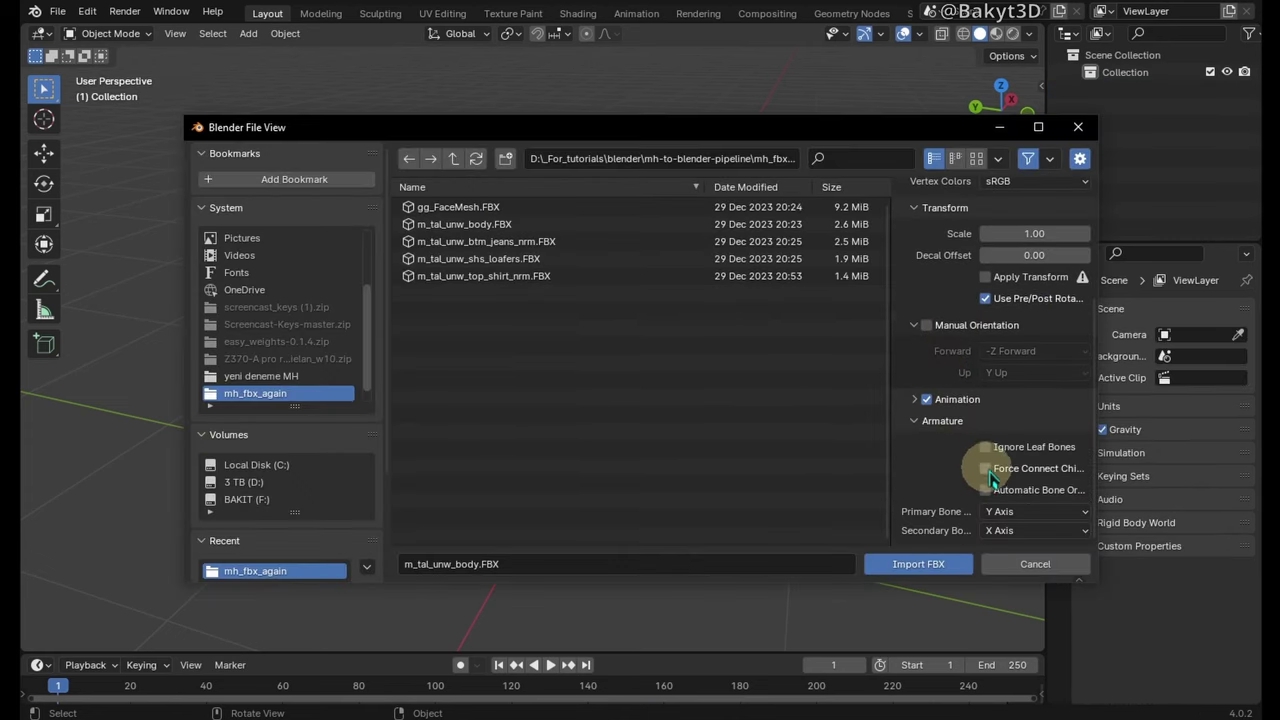
click(918, 564)
middle_drag(700, 491, 688, 472)
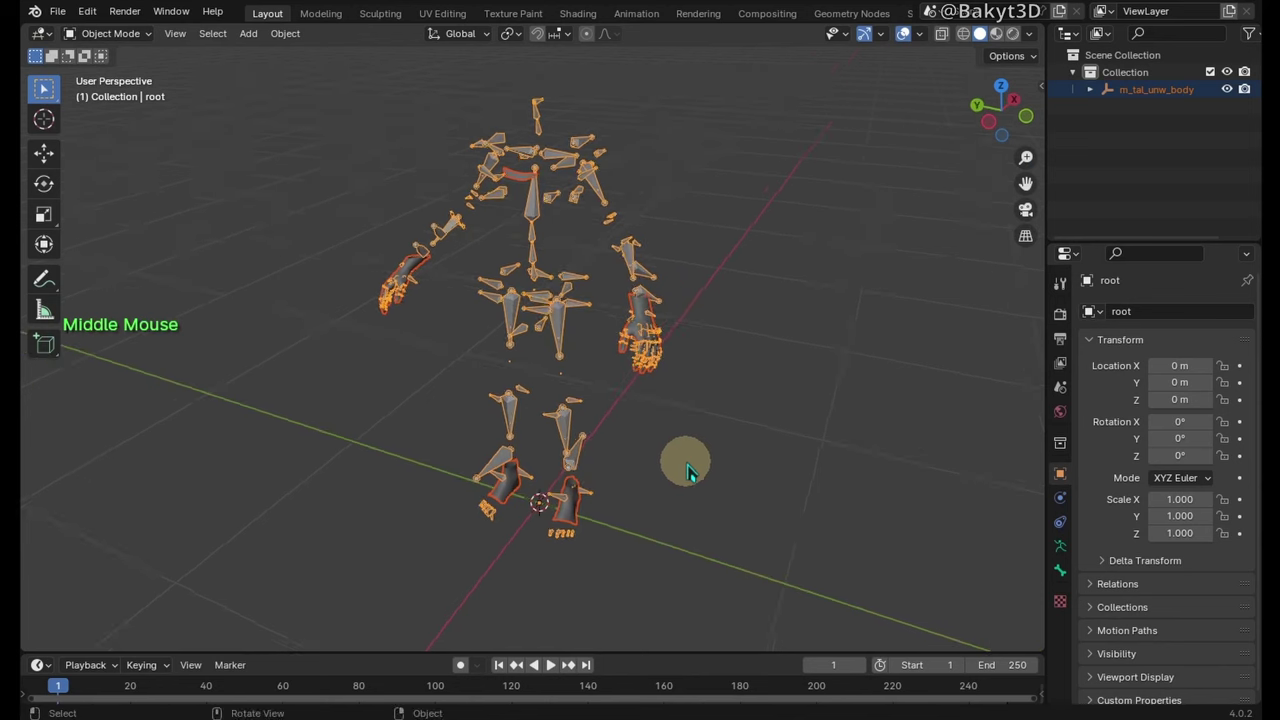
- Import the jeans, loafers and top shirt FBX files together
click(58, 14)
mouse_move(145, 256)
click(286, 423)
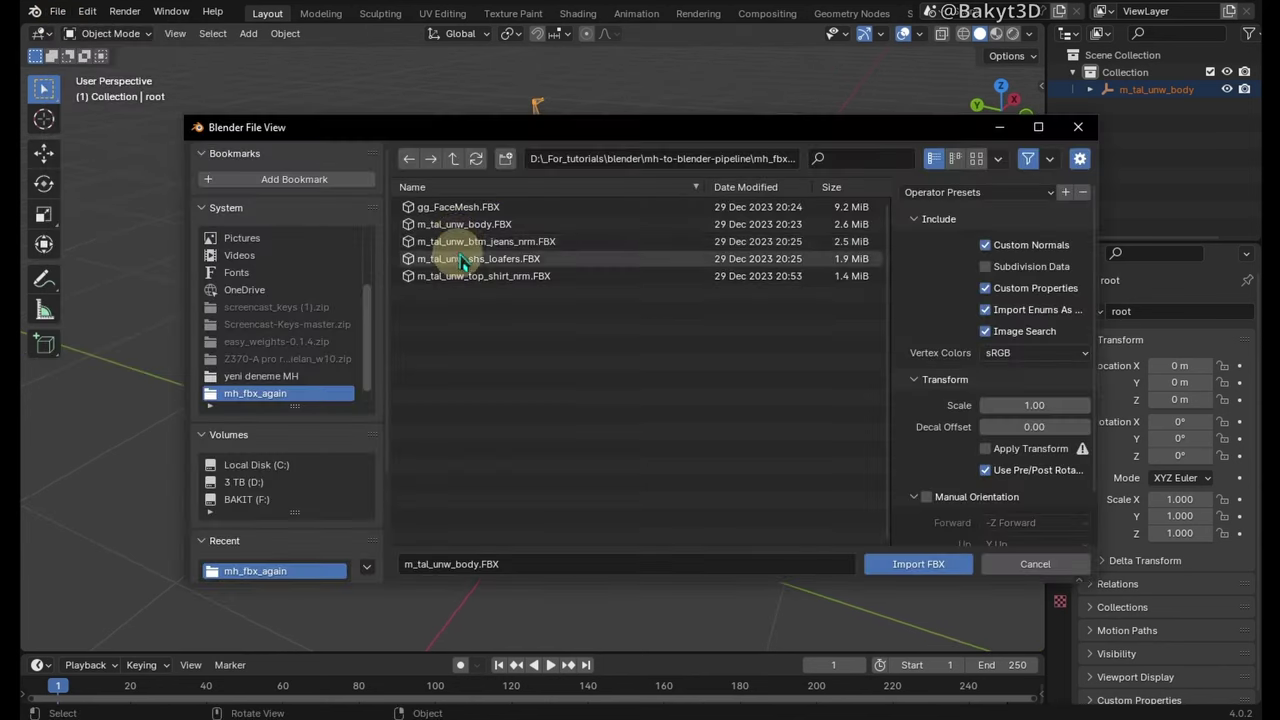
shift+click(462, 259)
shift+click(460, 278)
click(916, 564)
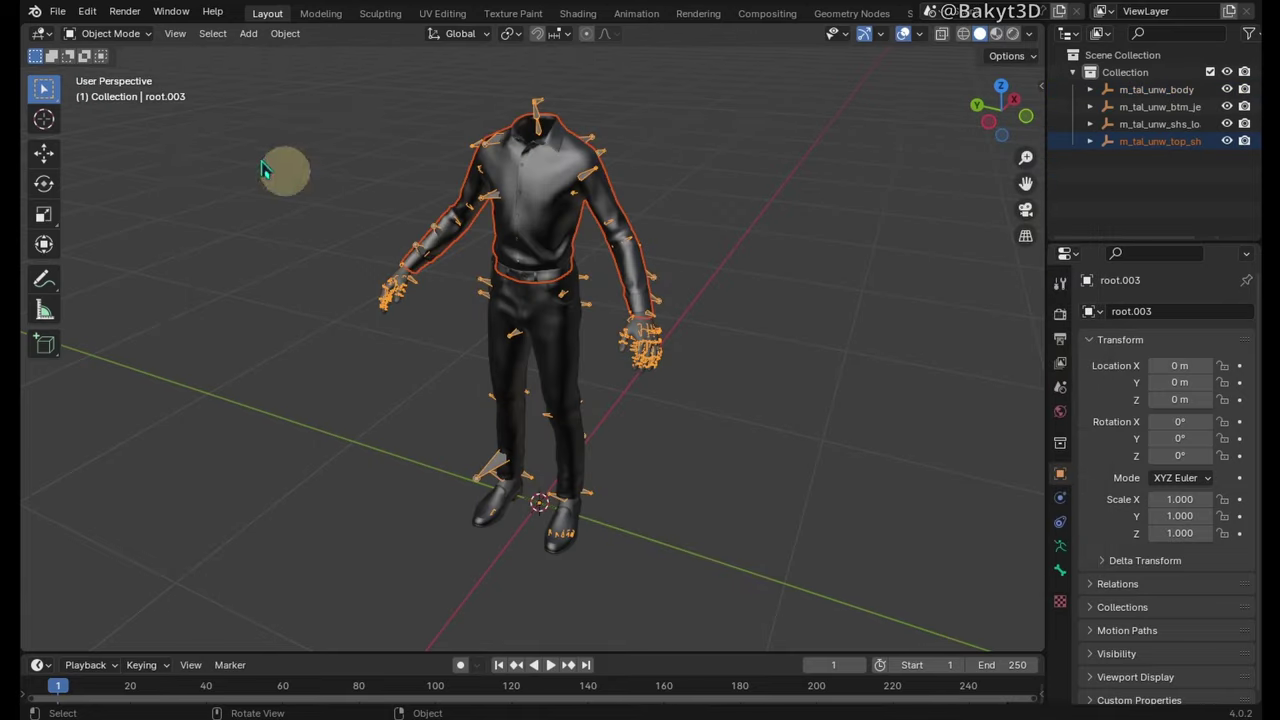
- Import gg_FaceMesh.FBX into the scene
click(58, 14)
mouse_move(140, 256)
click(286, 423)
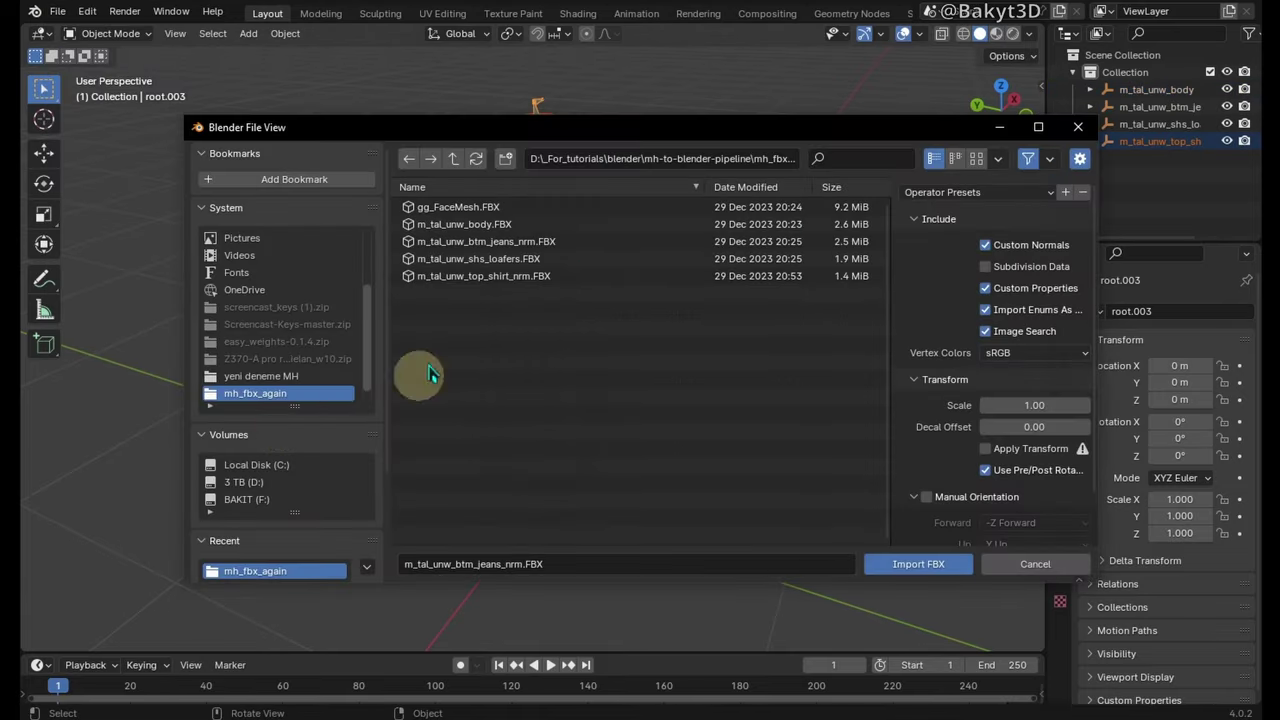
double_click(436, 207)
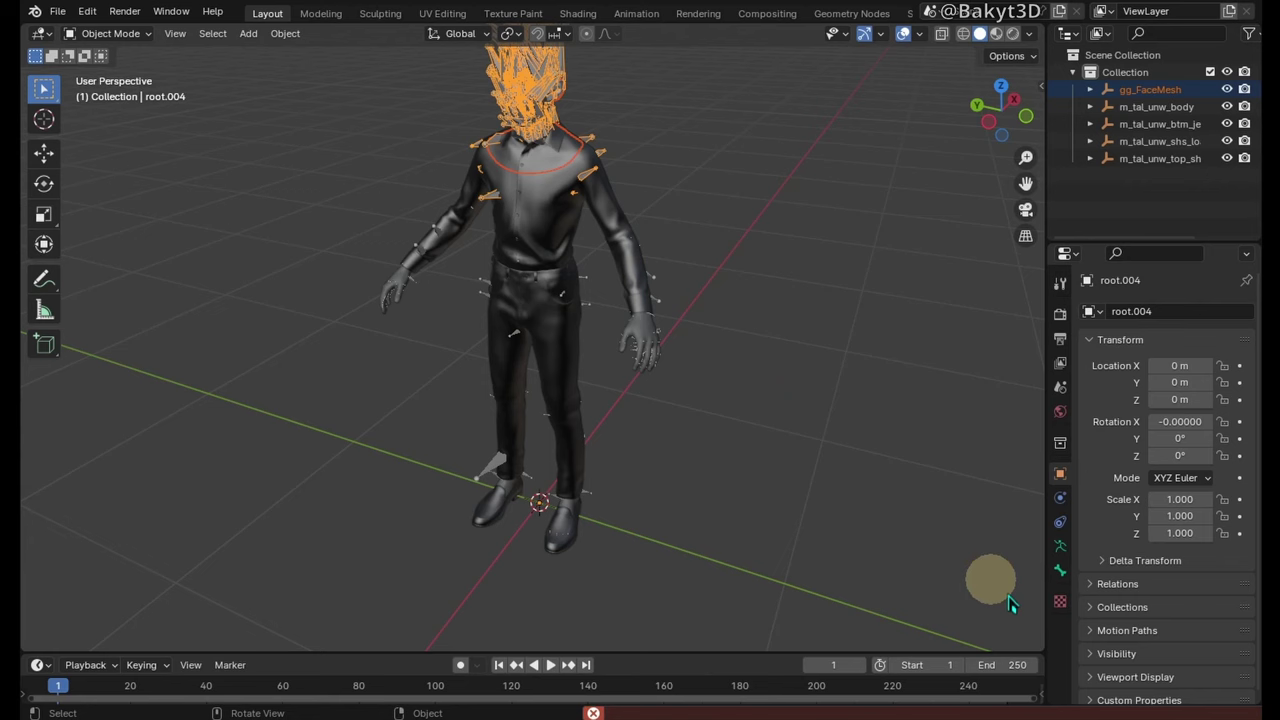
- Set the face mesh's armature and the body's root armature to display In Front
click(1134, 677)
scroll(1140, 660, down, 2)
click(1154, 621)
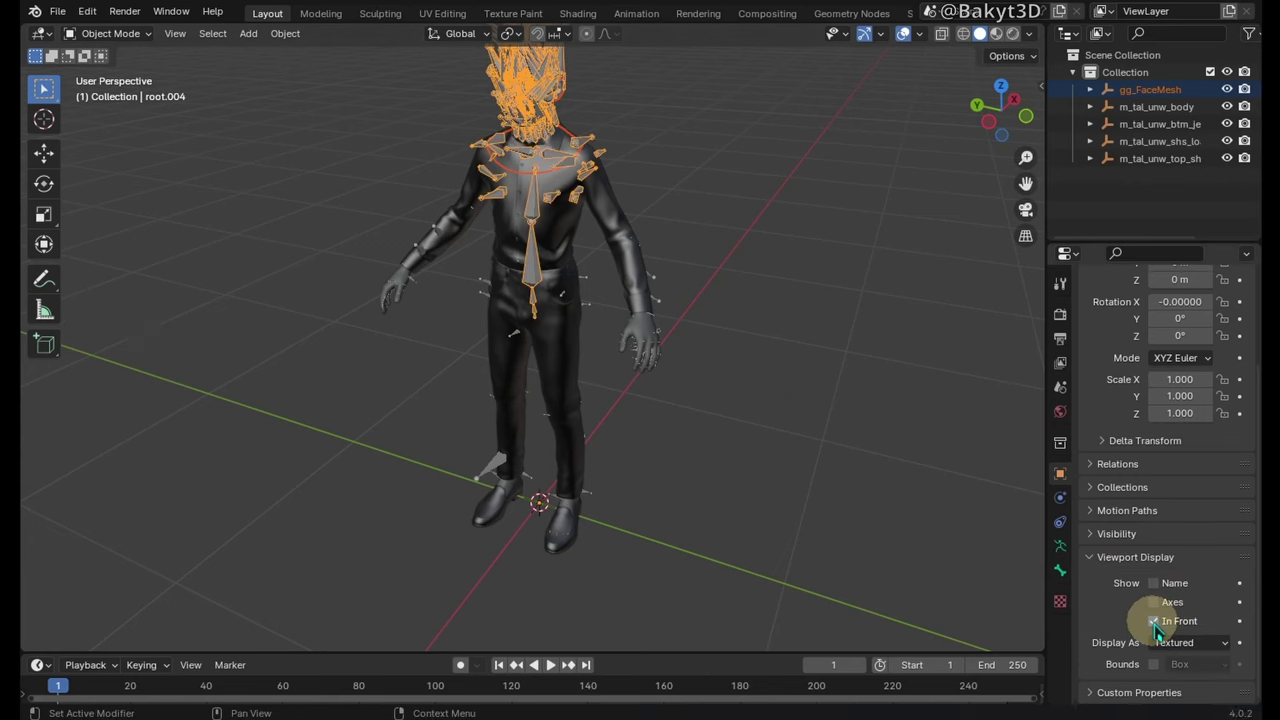
click(1150, 106)
click(1131, 125)
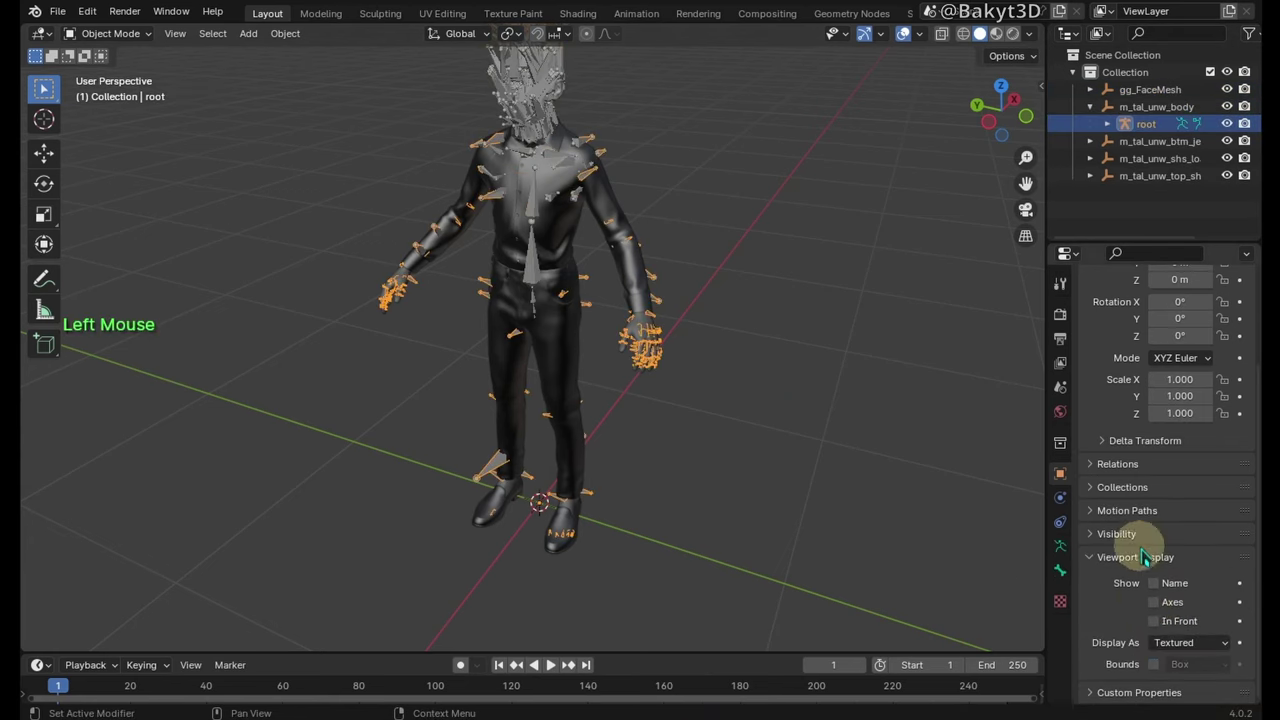
click(1153, 620)
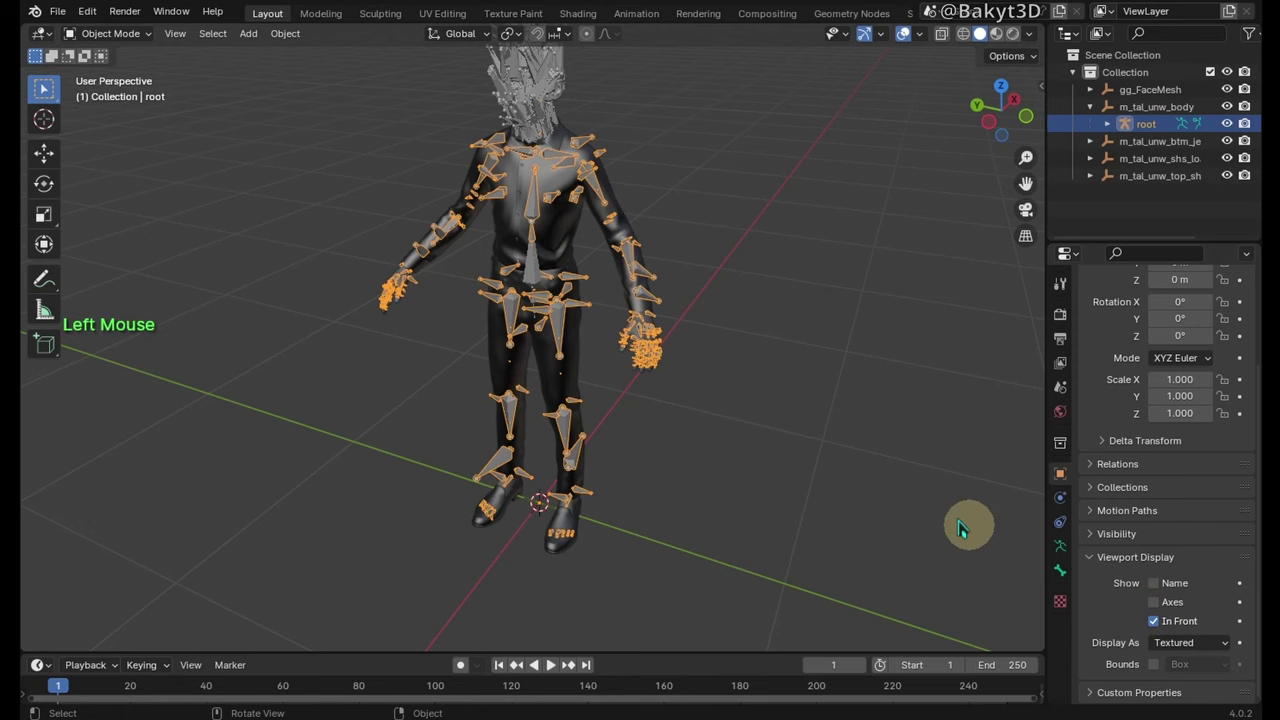
- Clear the parent of all five armatures, root and root.001 through root.004
click(1090, 89)
click(1090, 160)
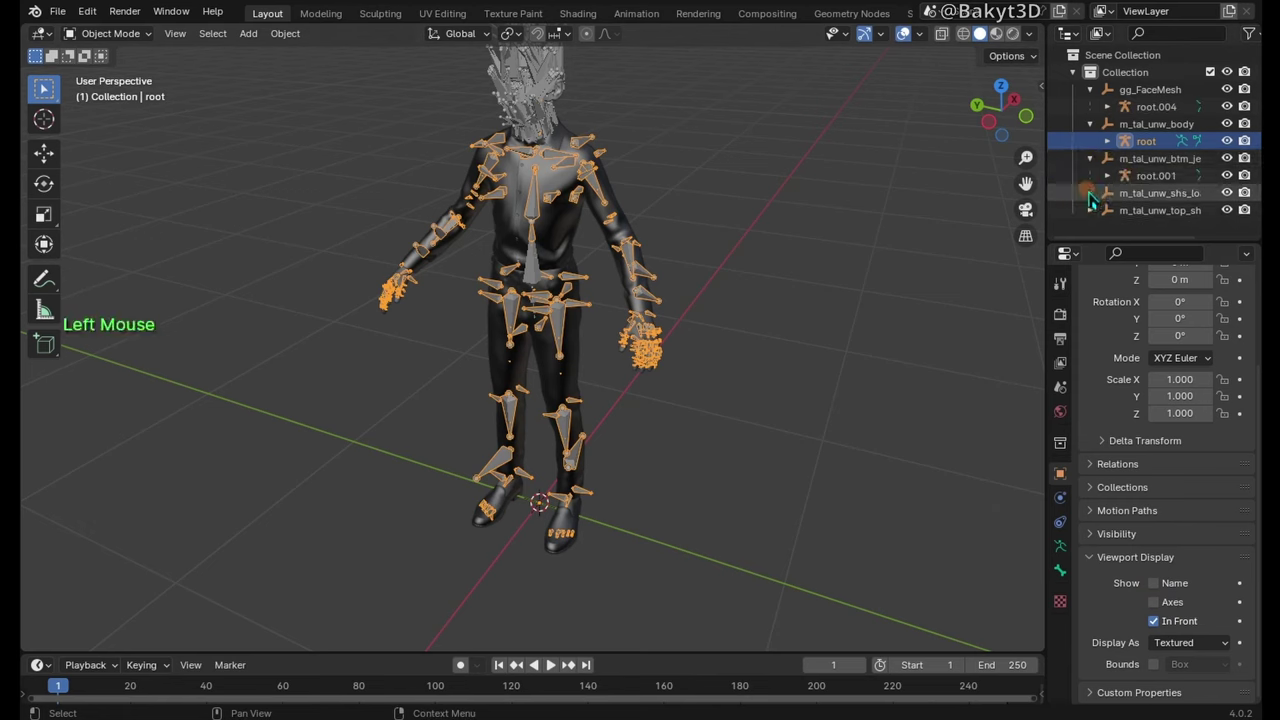
click(1090, 193)
click(1090, 227)
drag(1088, 237, 1095, 293)
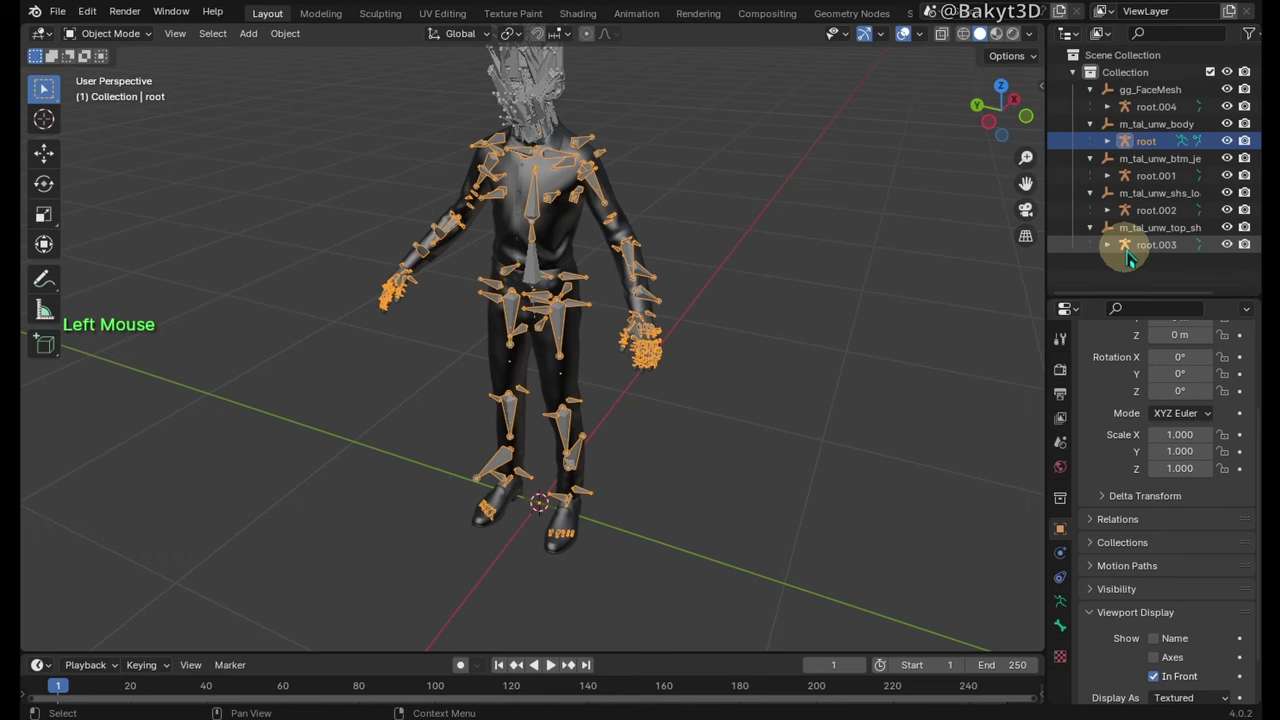
click(1140, 244)
ctrl+click(1140, 210)
ctrl+click(1145, 175)
ctrl+click(1145, 141)
ctrl+click(1155, 106)
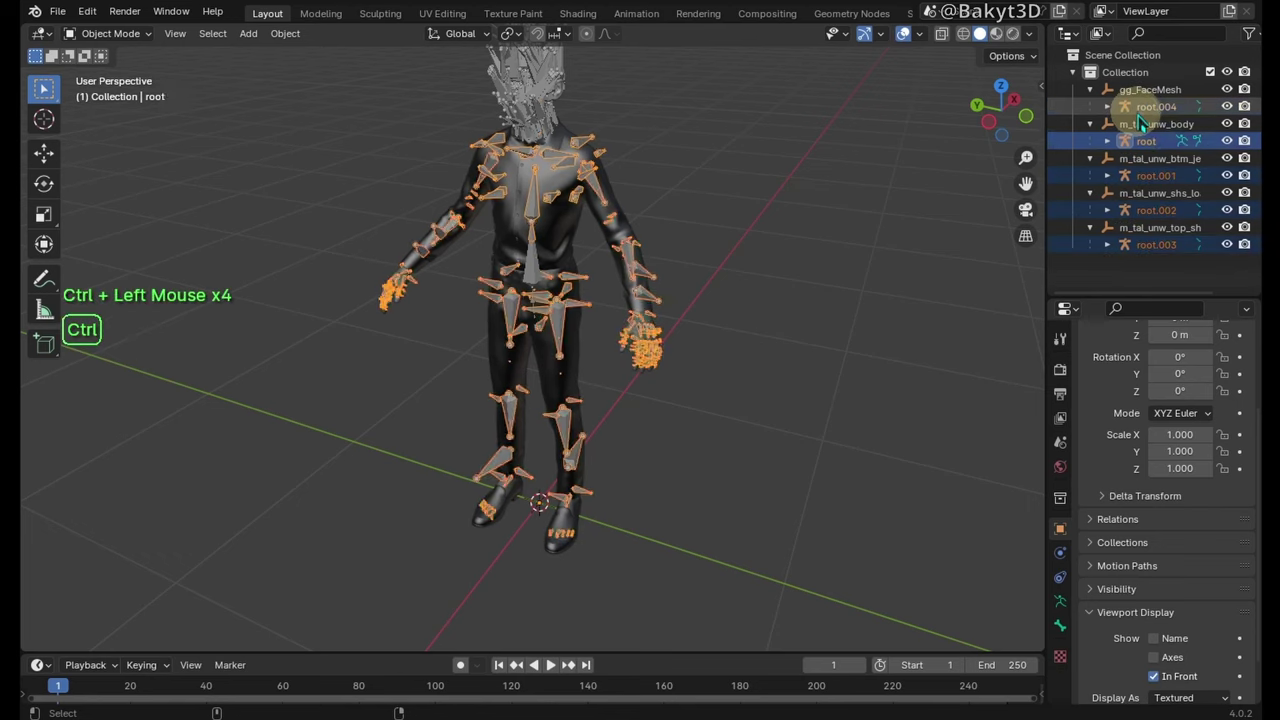
key(alt+p)
click(824, 229)
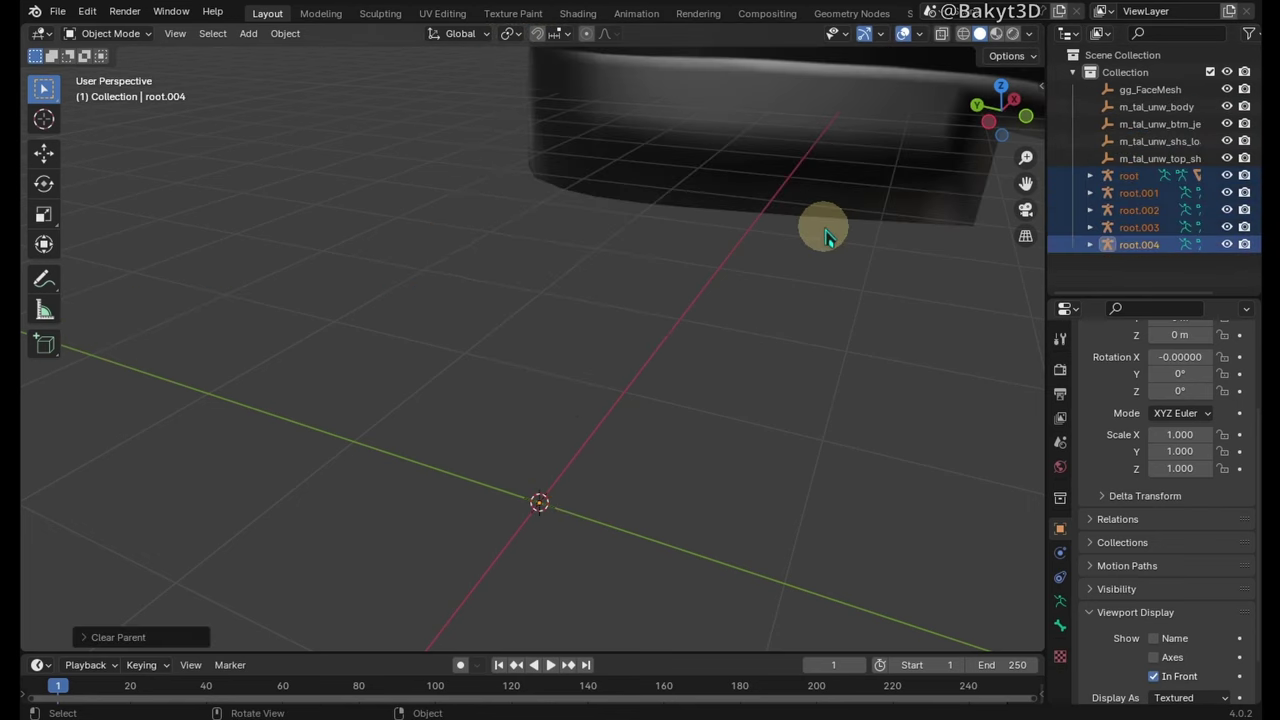
- Delete the five empties, from gg_FaceMesh to the top shirt, that used to hold the armatures
scroll(824, 237, down, 6)
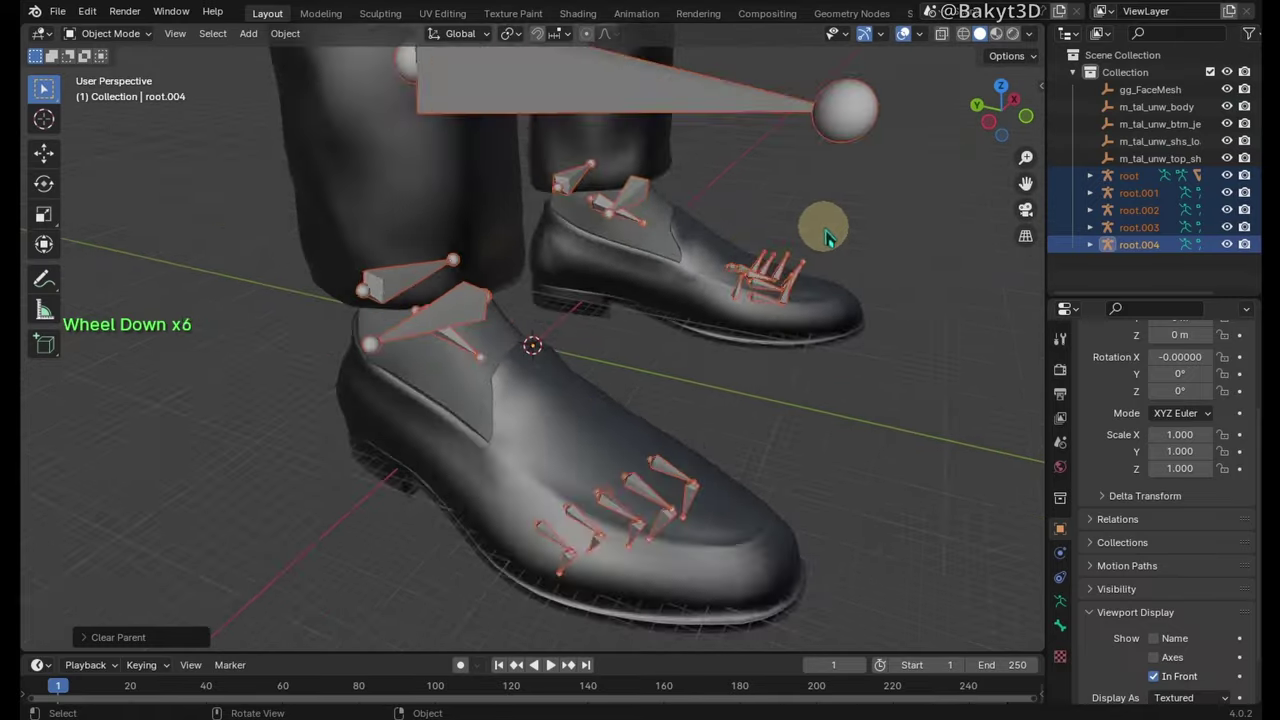
key(KP_Decimal)
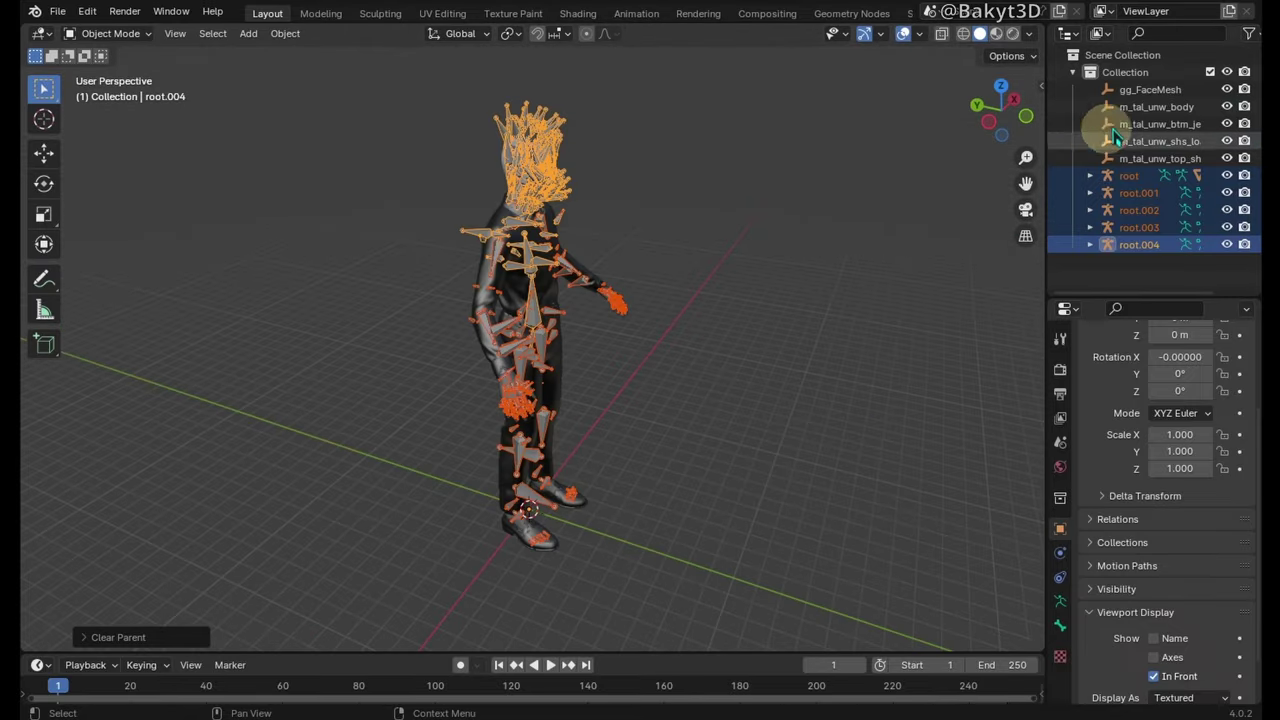
click(1148, 91)
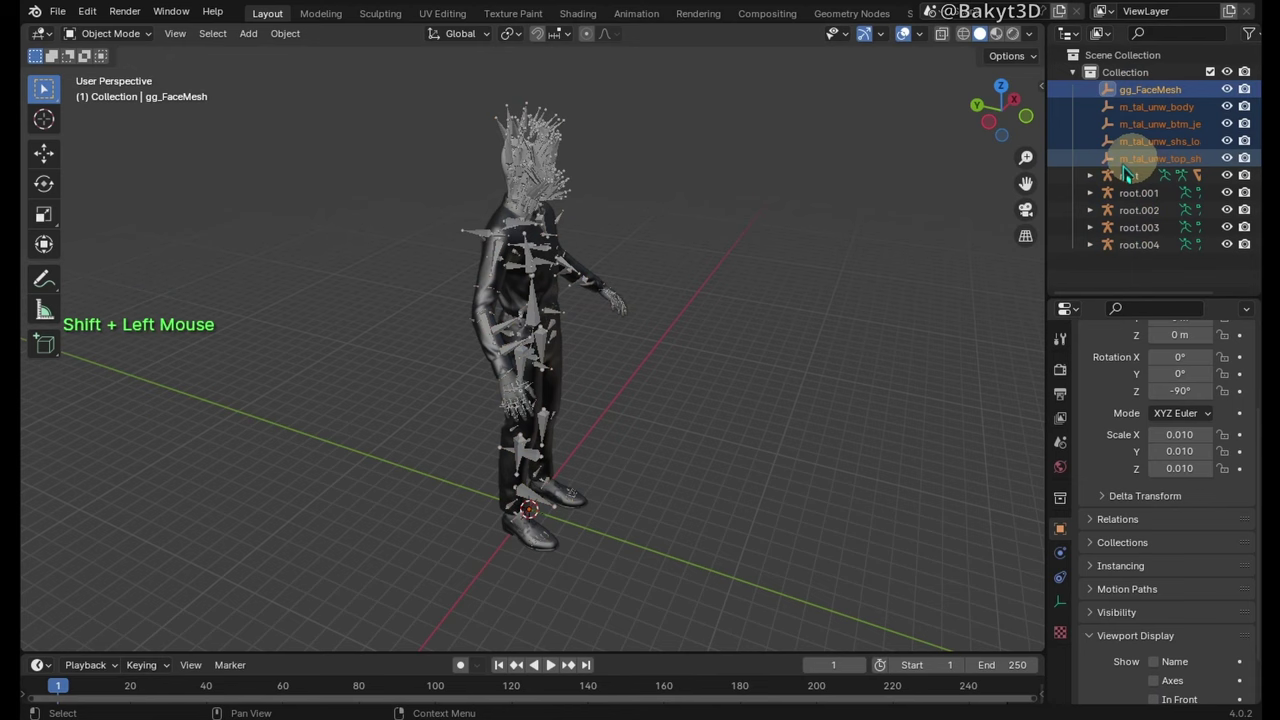
key(Delete)
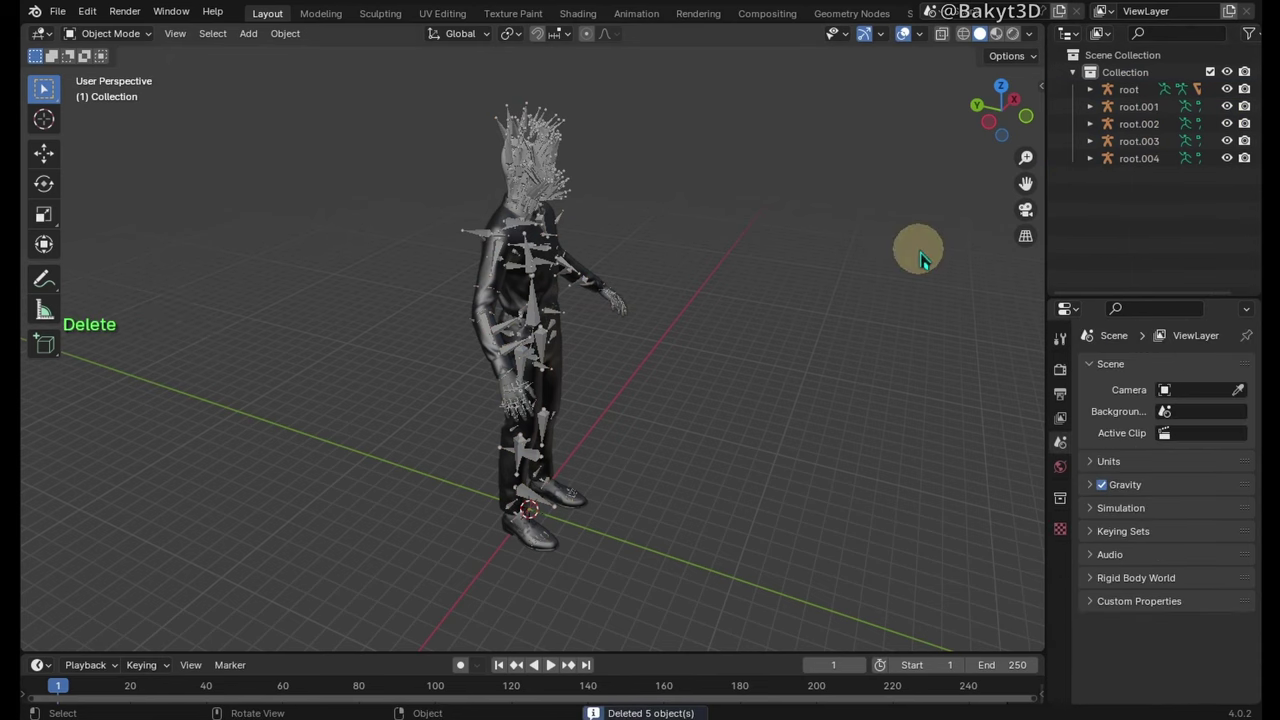
- Clear the parent of the face, body, jeans, loafers and shirt meshes to detach them from their armatures
click(1090, 89)
click(1090, 158)
click(1090, 227)
drag(1091, 298, 1092, 502)
click(1090, 296)
click(1090, 365)
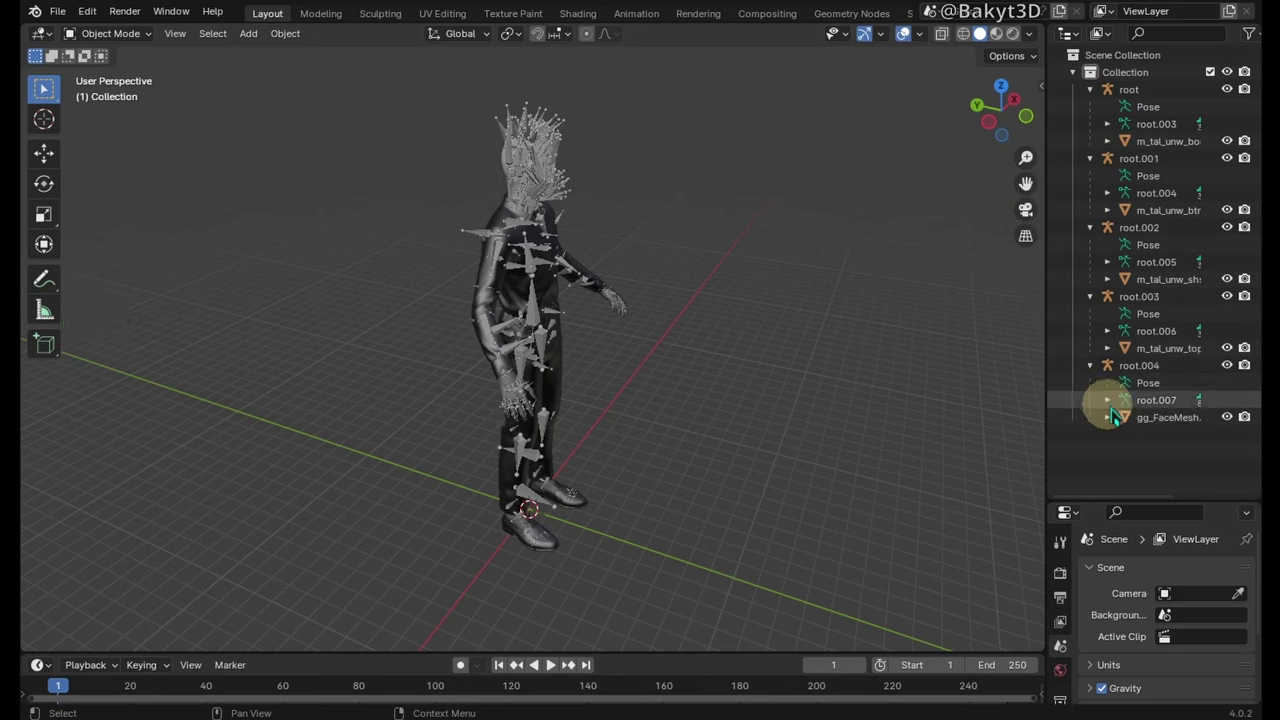
click(1150, 417)
ctrl+click(1160, 348)
ctrl+click(1160, 279)
ctrl+click(1160, 210)
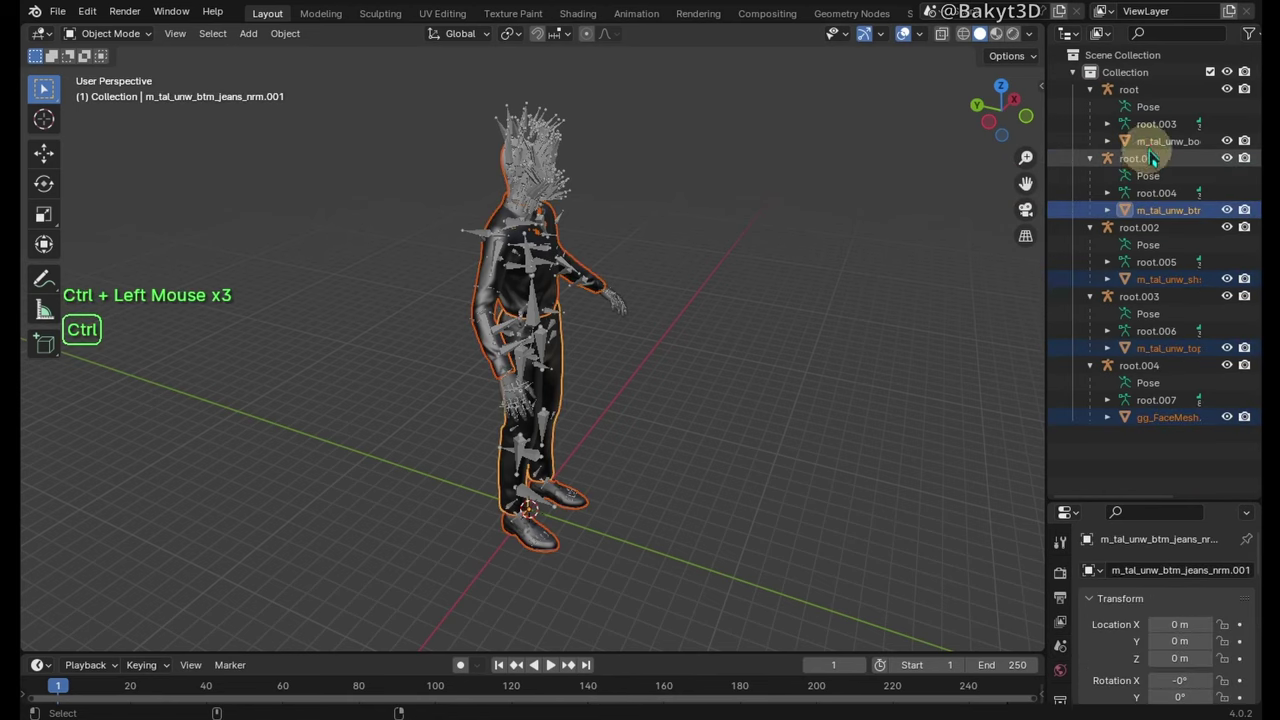
ctrl+click(1160, 141)
key(alt+p)
click(886, 208)
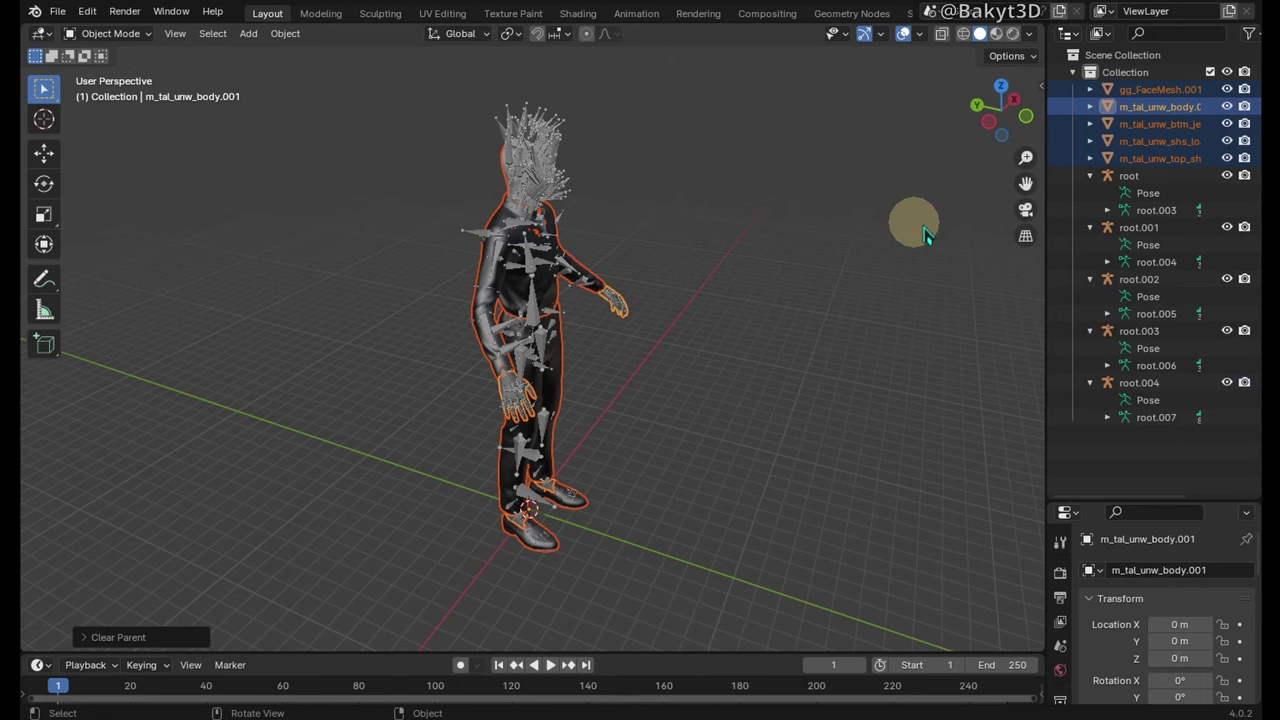
- Delete the duplicate armatures root.001 through root.004, keeping only root
click(1141, 229)
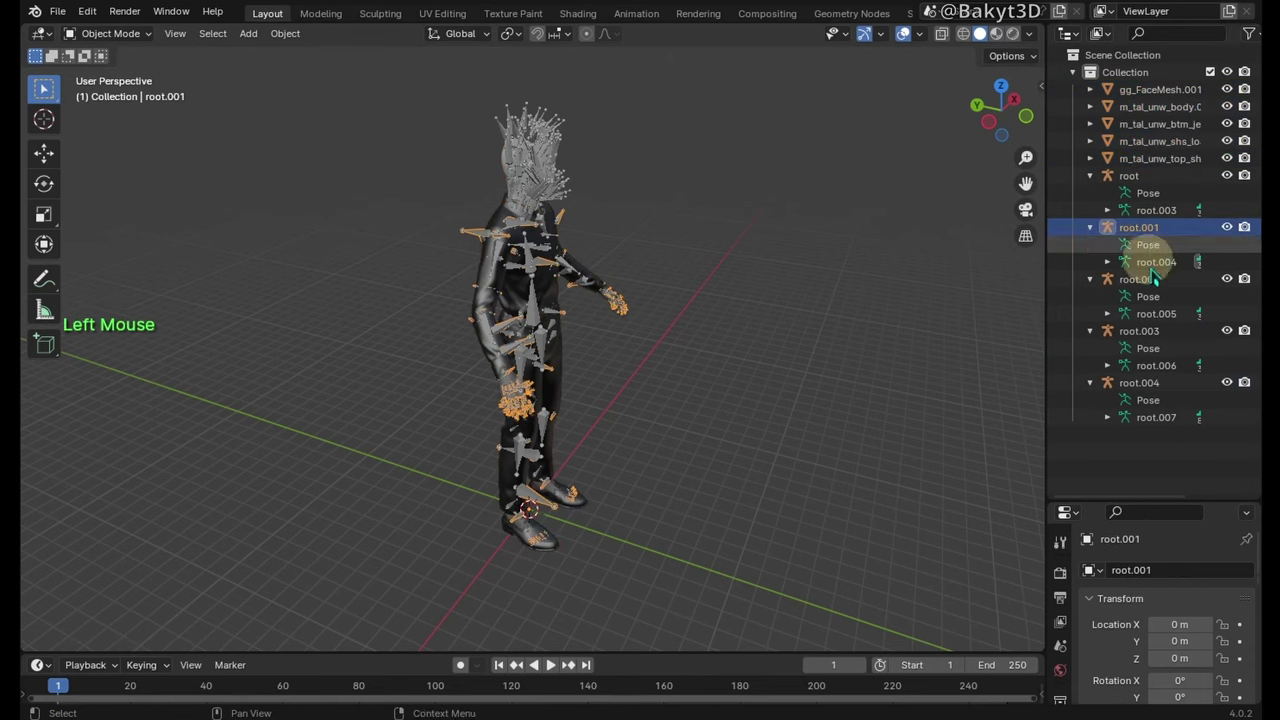
shift+click(1150, 386)
key(Delete)
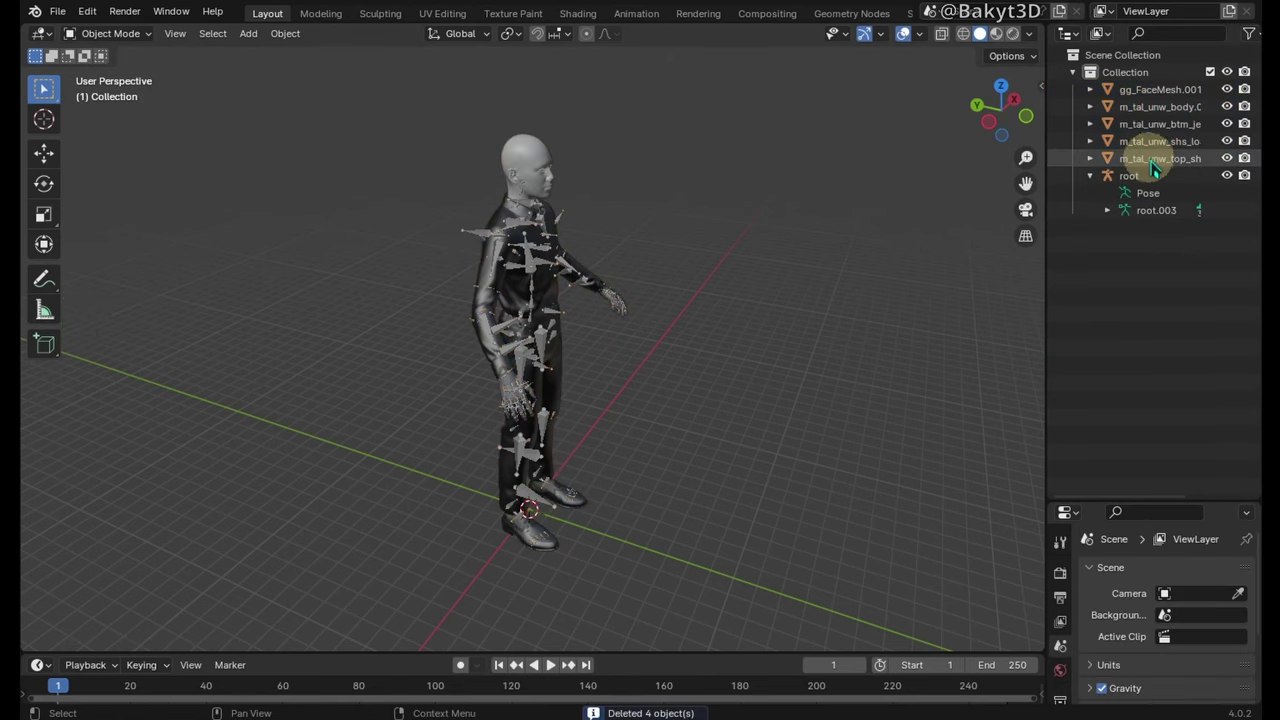
- Parent all five character meshes to the remaining root armature
click(1155, 160)
shift+click(1165, 90)
ctrl+click(1148, 175)
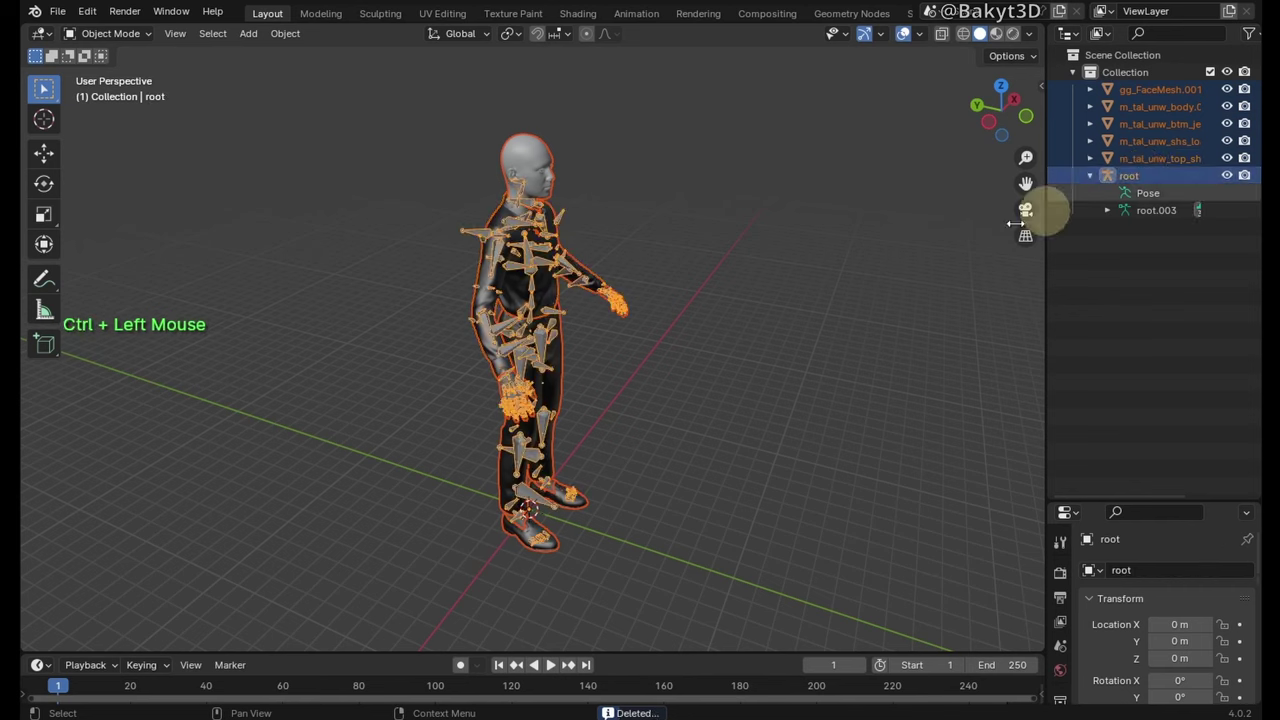
key(ctrl+p)
click(857, 294)
middle_drag(850, 295, 743, 300)
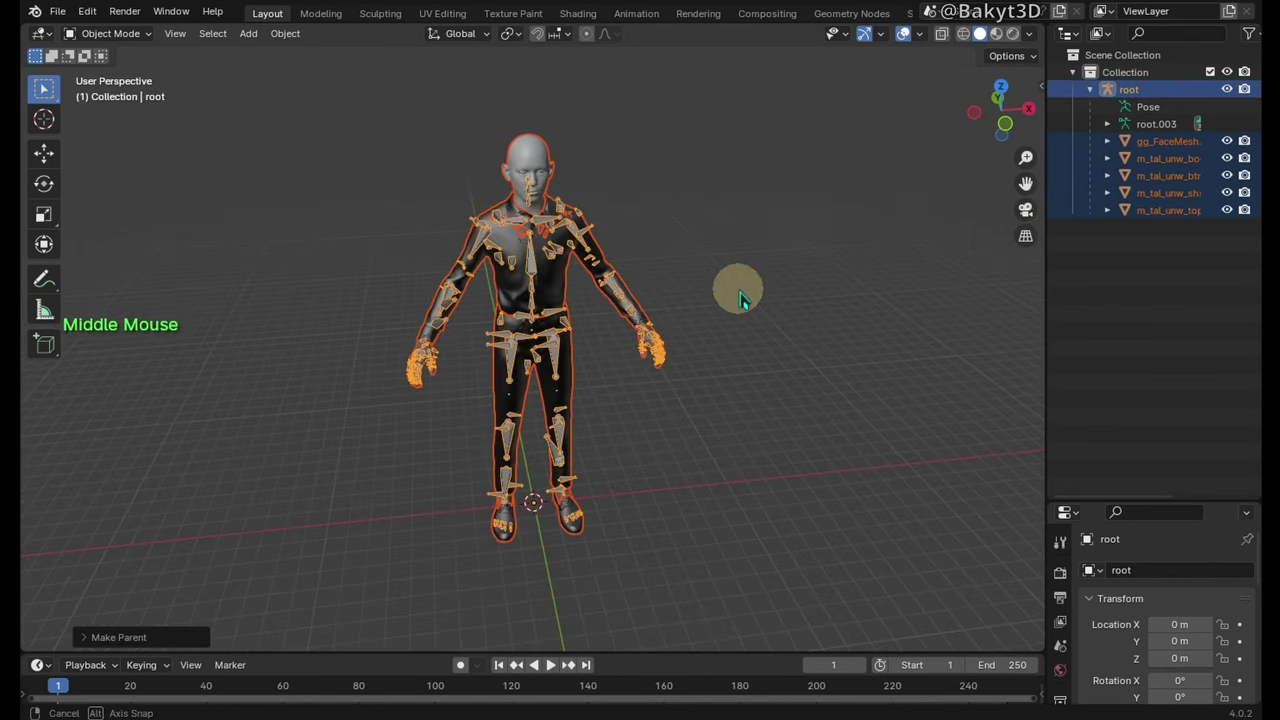
- In the root armature's Edit Mode, add a bone collection containing the left thigh and calf bones, and hide it
key(Tab)
drag(1108, 503, 1125, 230)
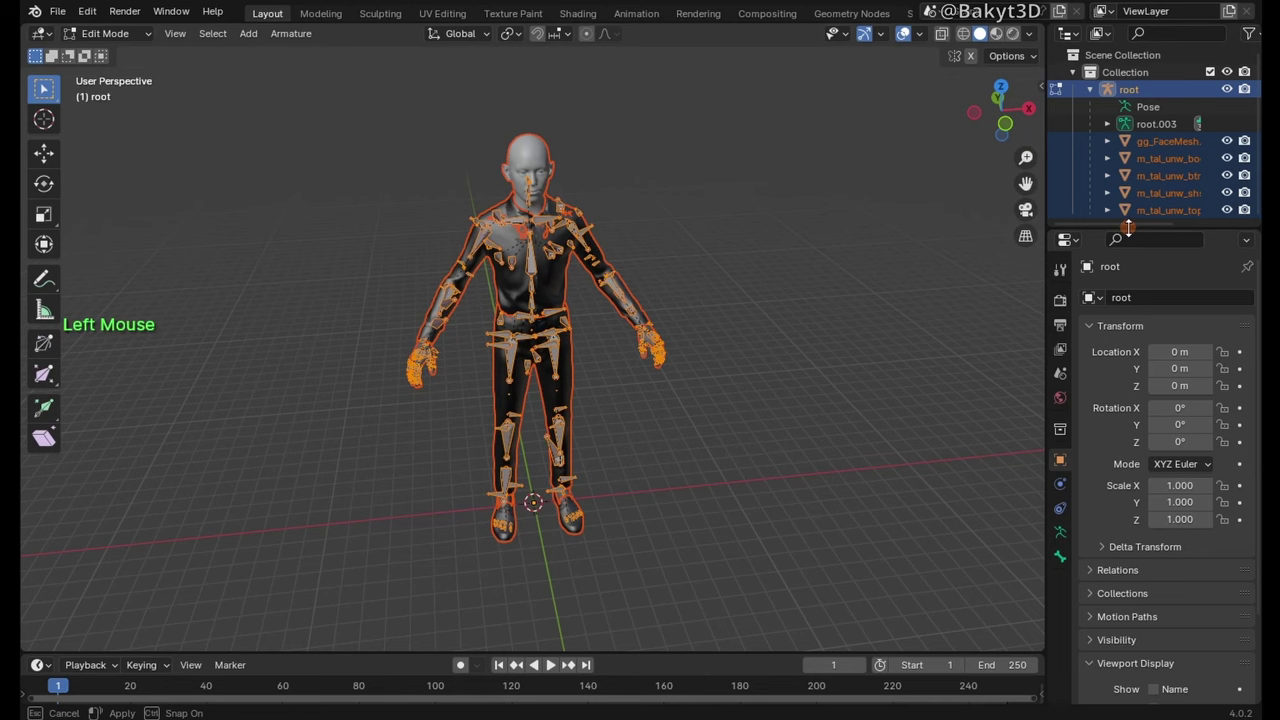
click(1060, 534)
click(903, 441)
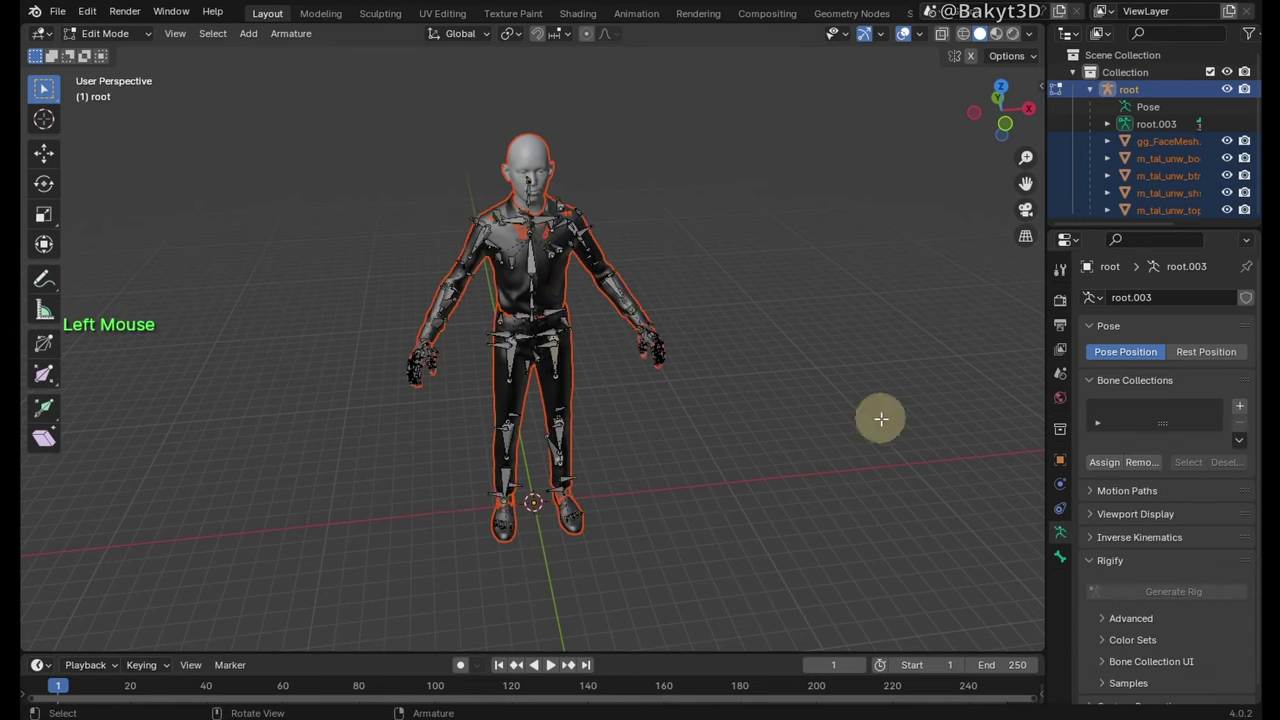
click(553, 352)
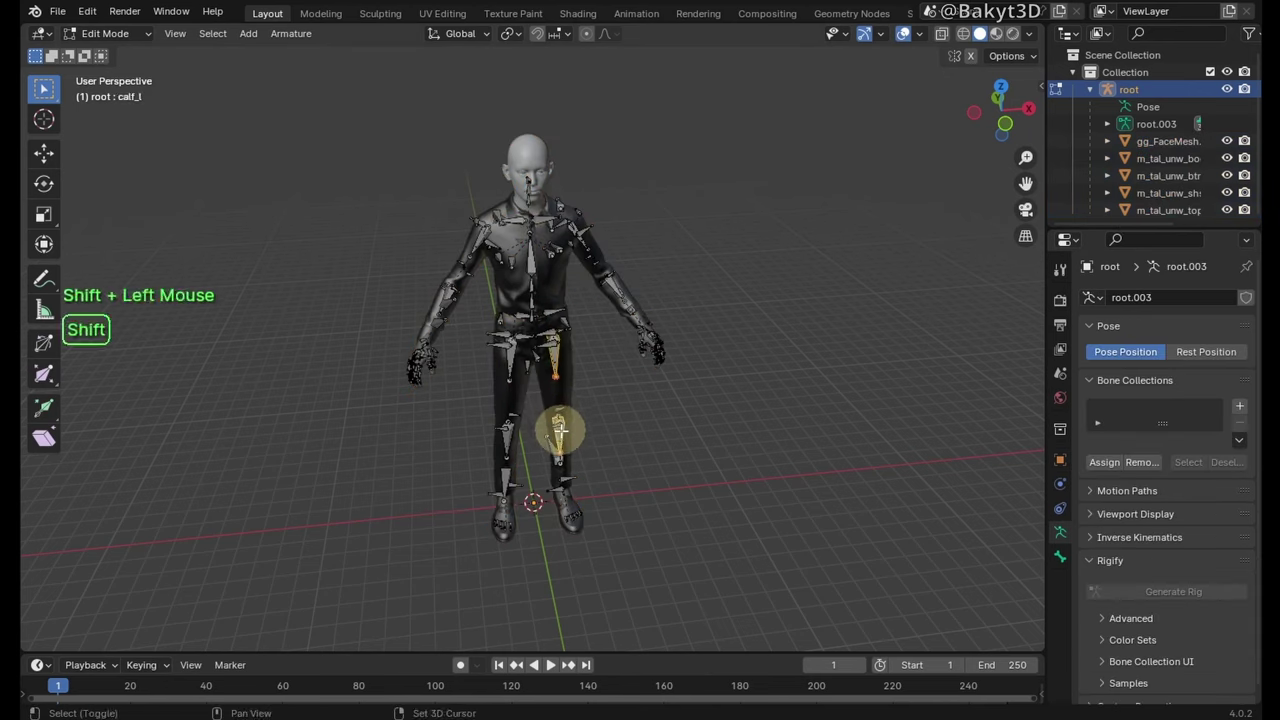
click(1240, 410)
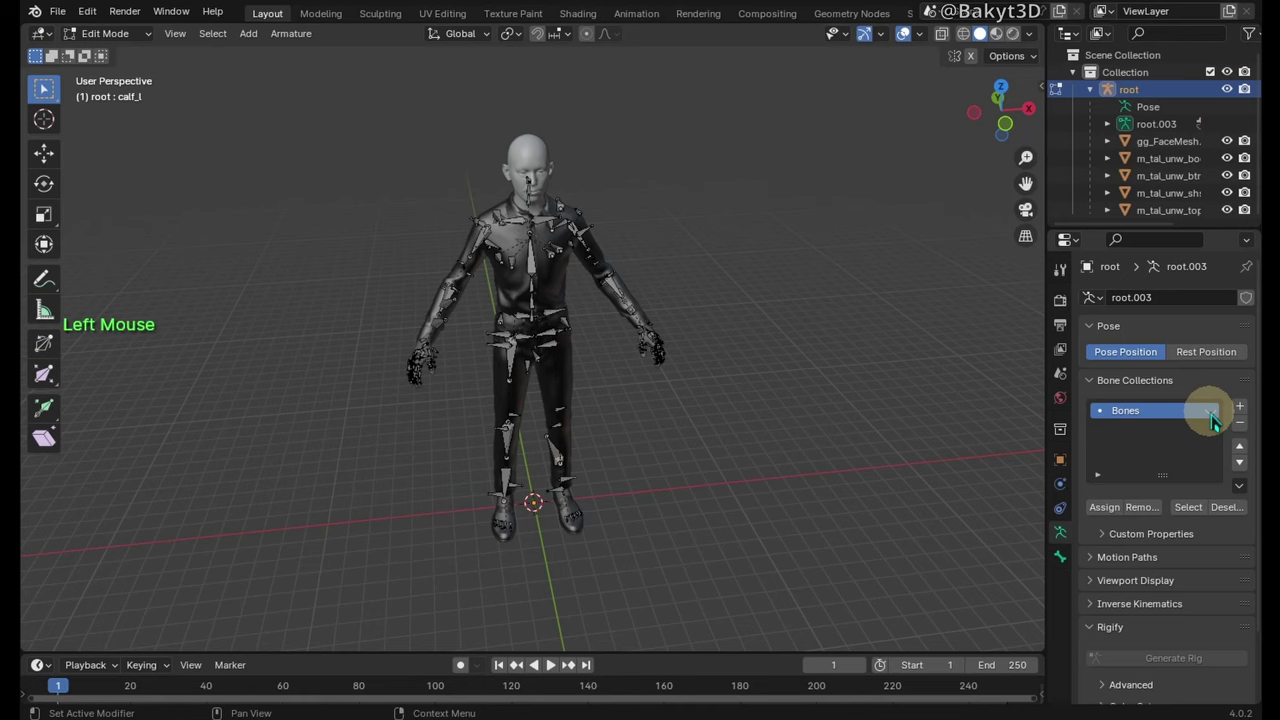
- Assign the left foot bone and the toe-base bones, including indextoe_01_l, to the hidden bone collection
drag(606, 537, 528, 458)
key(KP_Decimal)
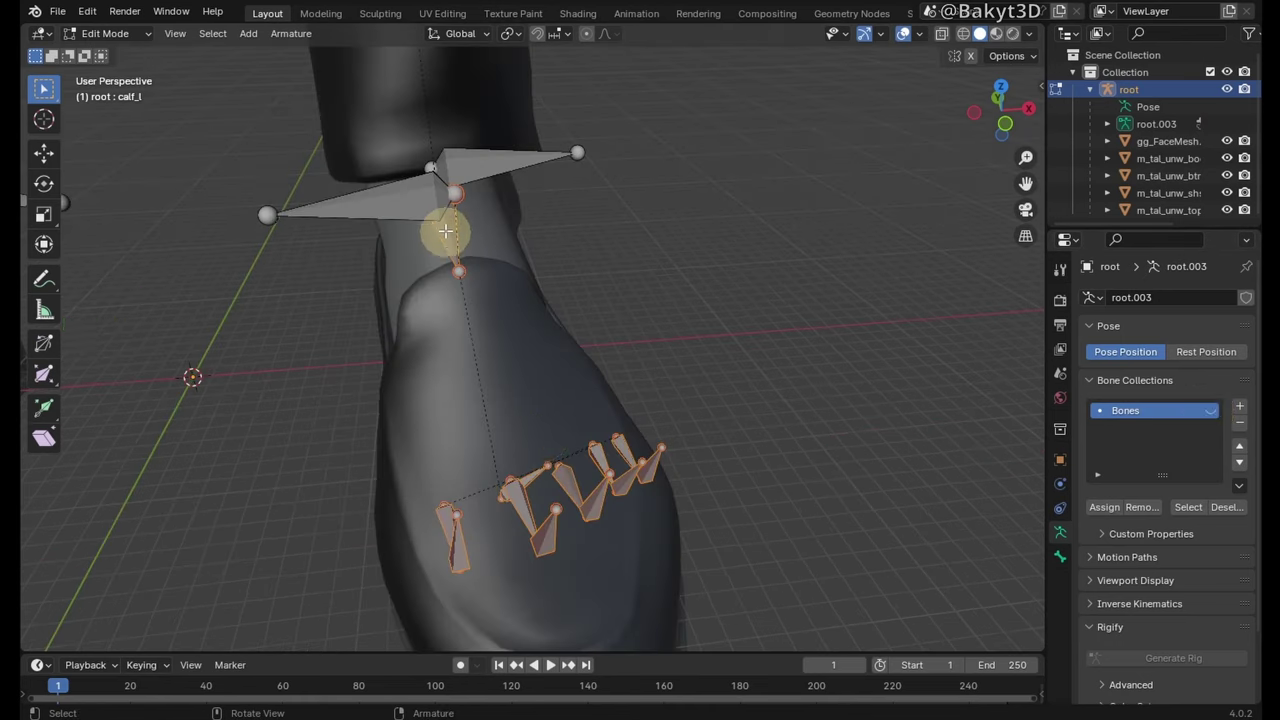
click(445, 234)
shift+click(531, 486)
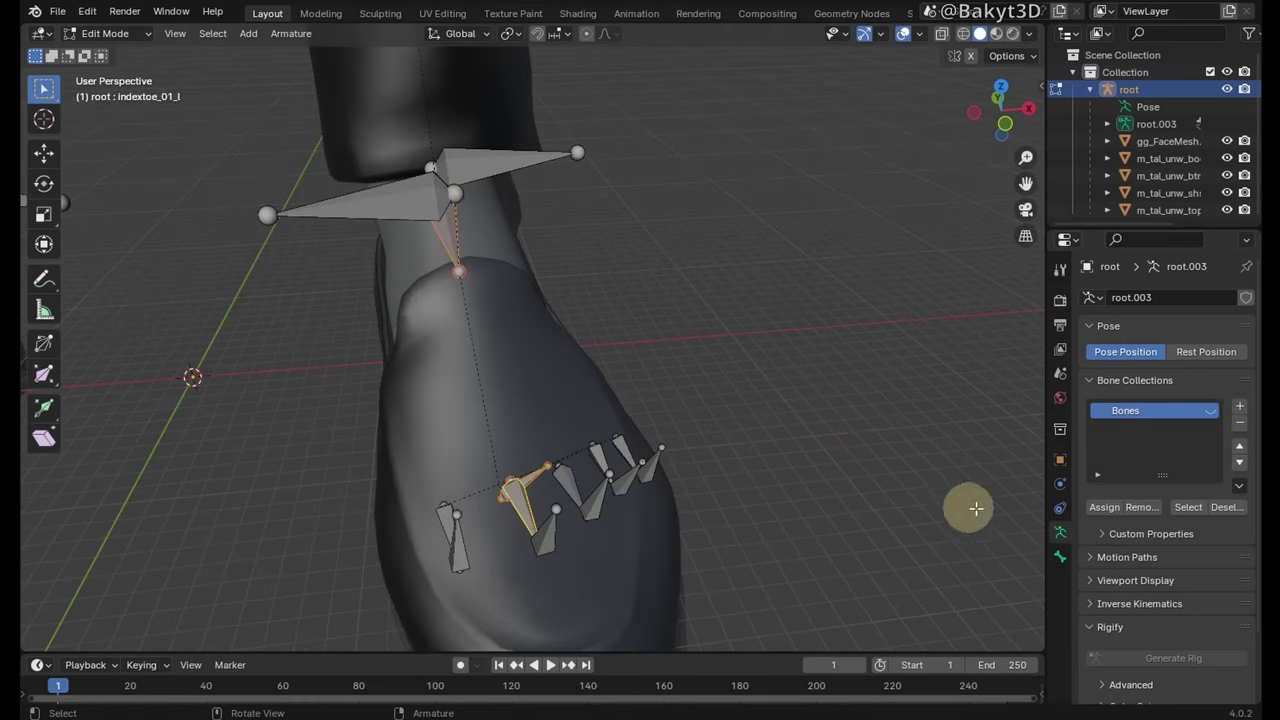
click(1104, 507)
- Assign the pelvis bone to the hidden Bones collection
scroll(694, 280, down, 3)
scroll(682, 260, down, 2)
shift+middle_drag(682, 260, 481, 265)
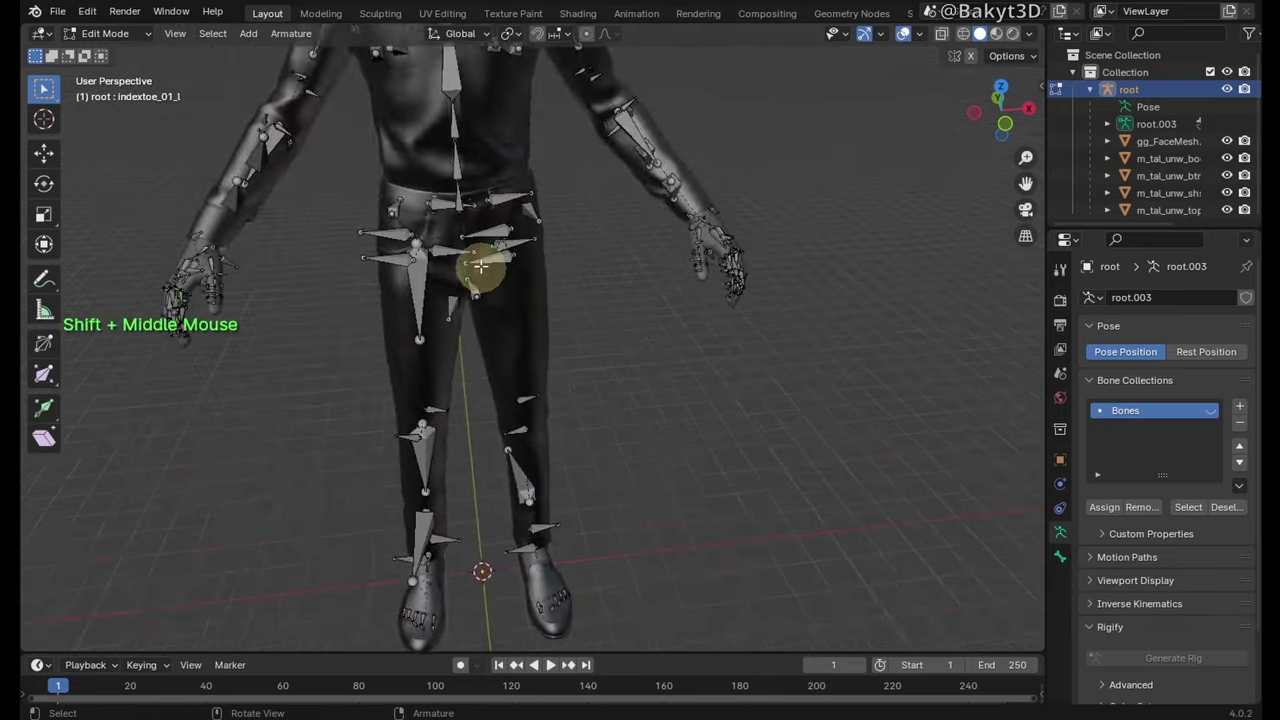
scroll(490, 240, up, 3)
shift+middle_drag(500, 220, 514, 297)
click(430, 218)
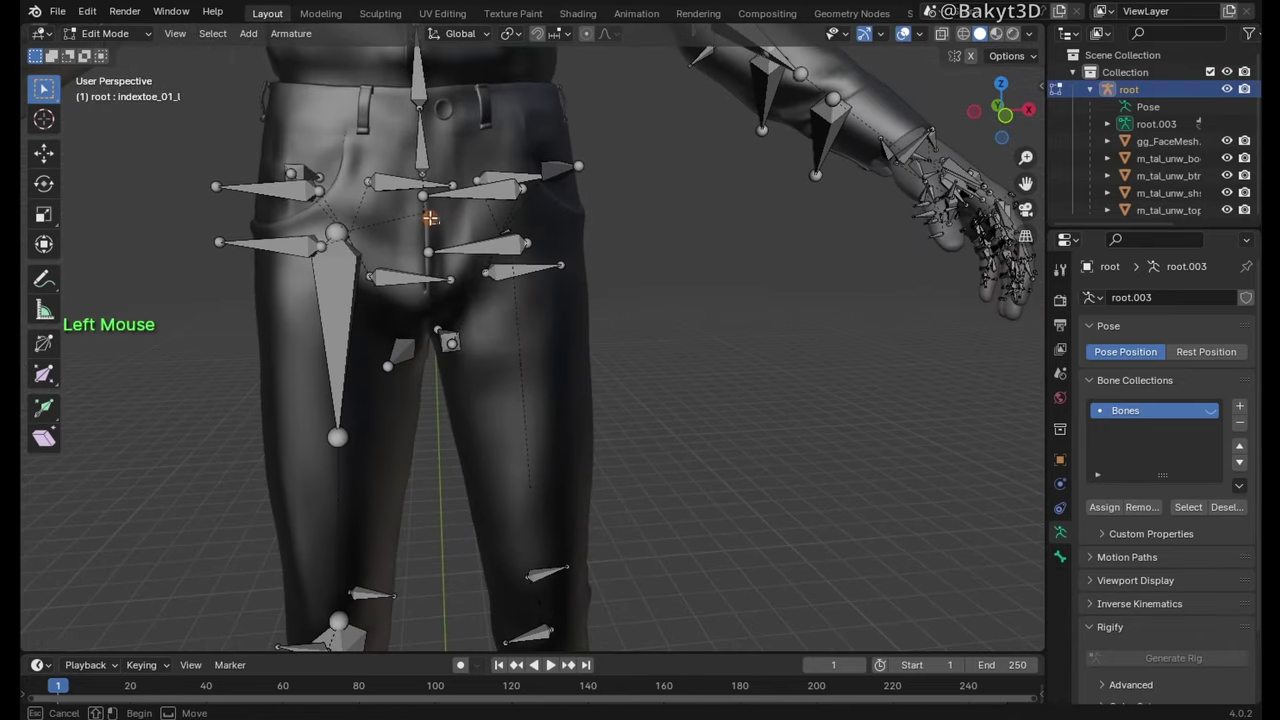
key(KP_Decimal)
click(534, 286)
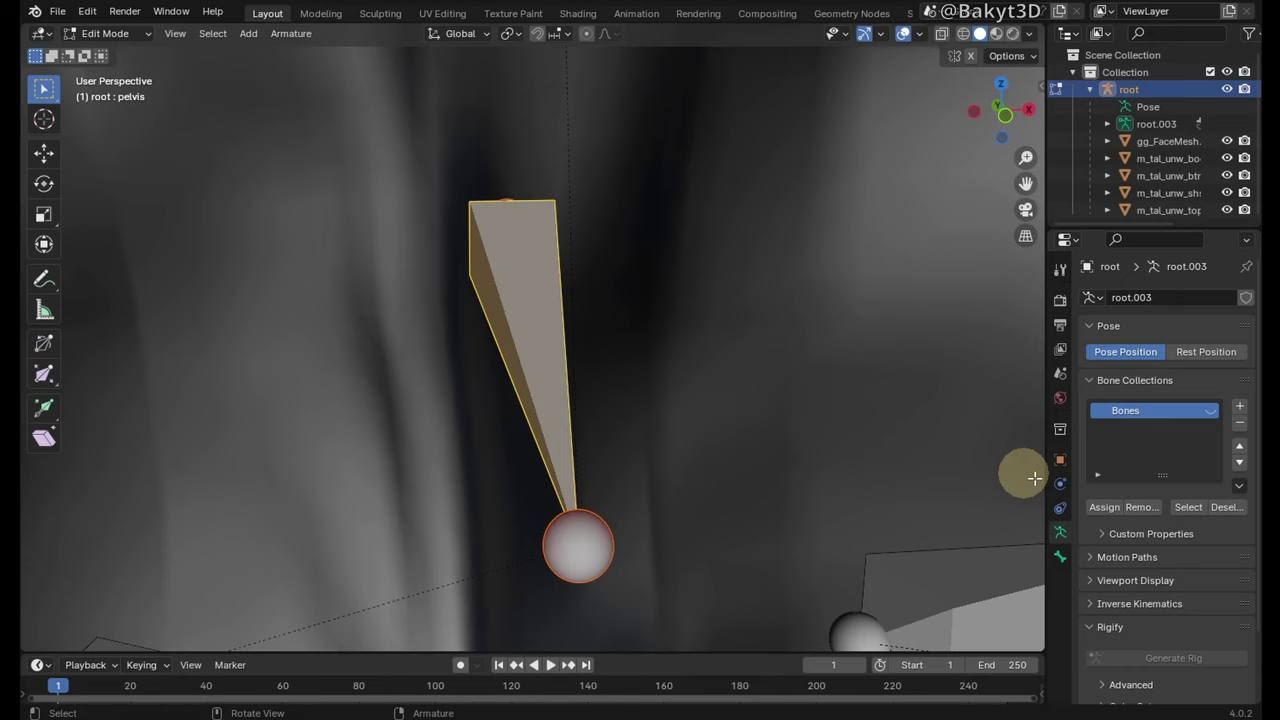
click(1102, 508)
- Assign the spine bones, from the lowest one above the pelvis up to spine_05, to the hidden Bones collection
click(737, 351)
scroll(737, 351, down, 10)
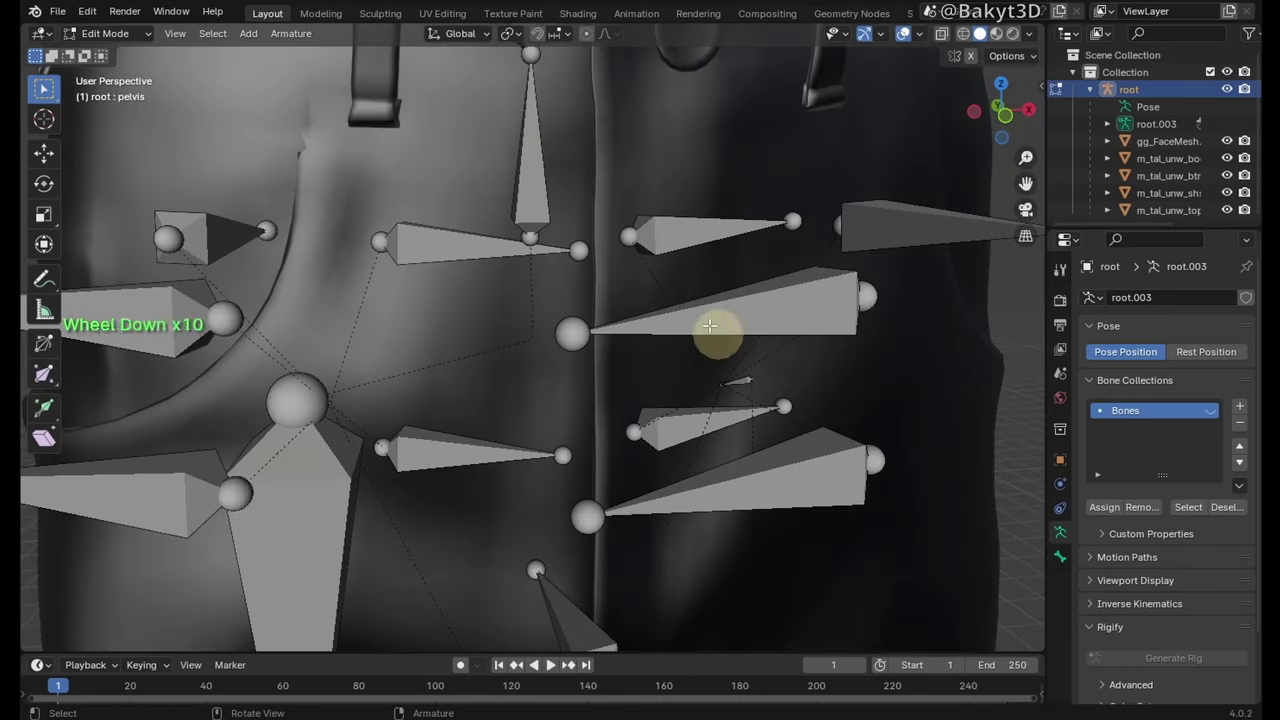
shift+middle_drag(586, 126, 574, 249)
shift+click(542, 209)
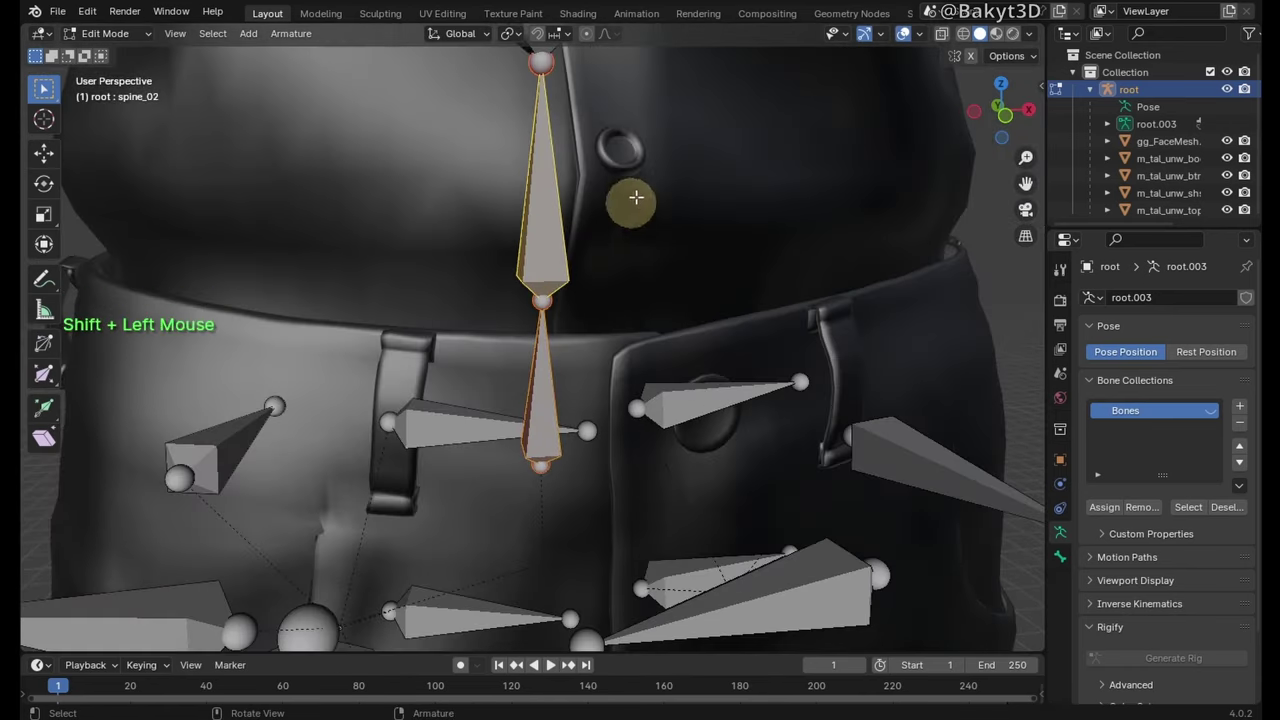
shift+middle_drag(650, 150, 655, 414)
ctrl+click(550, 216)
ctrl+click(551, 93)
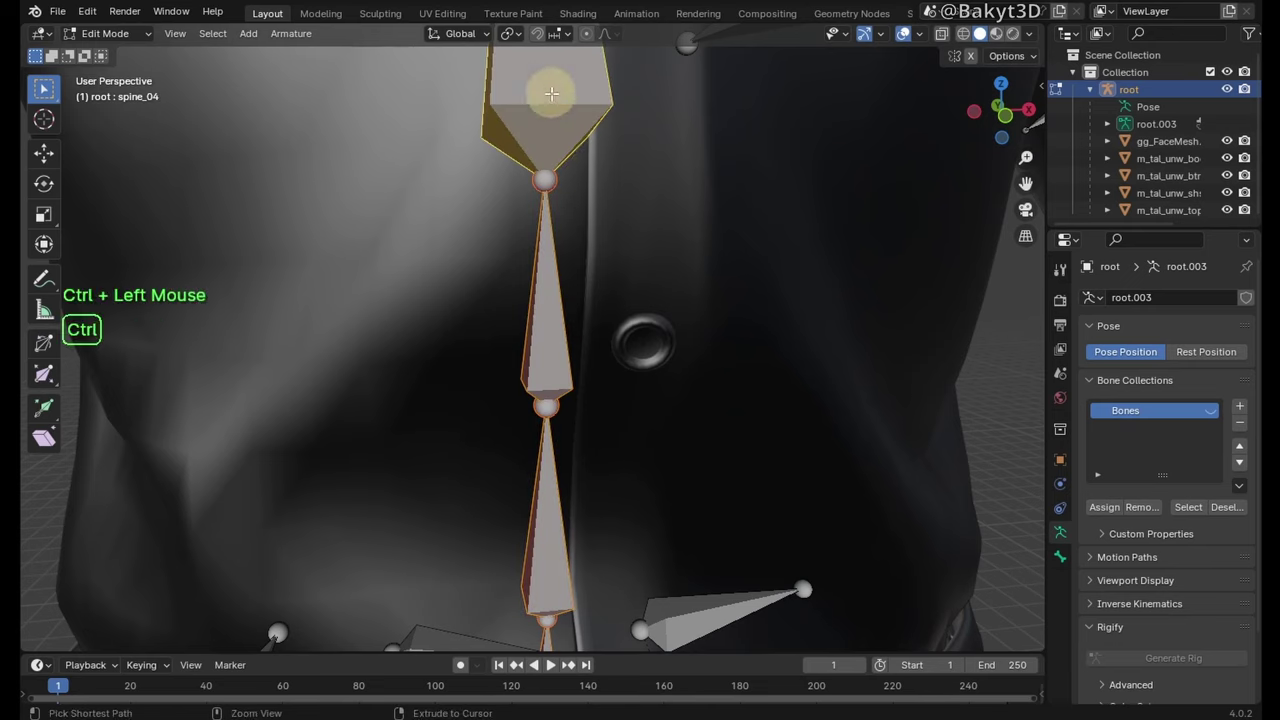
shift+middle_drag(551, 93, 677, 328)
scroll(571, 371, down, 6)
click(1110, 507)
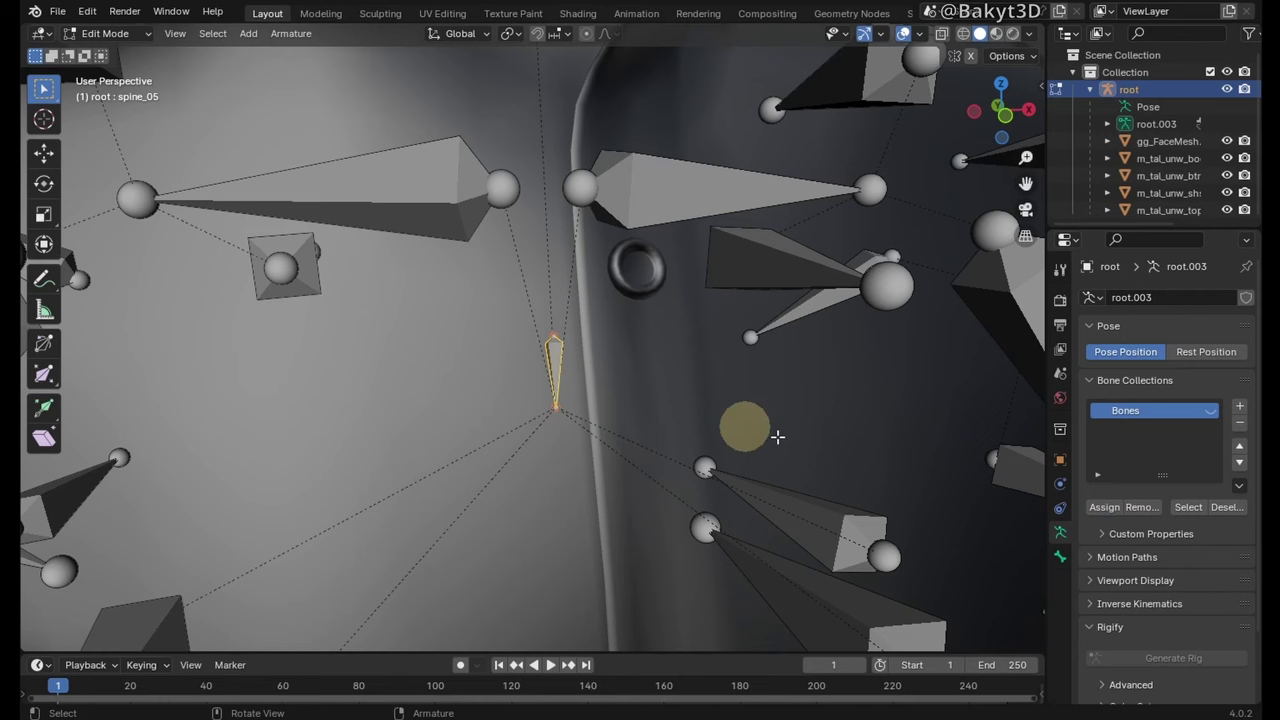
click(1104, 507)
- Assign both neck bones and the head bone to the hidden Bones collection
scroll(571, 280, down, 6)
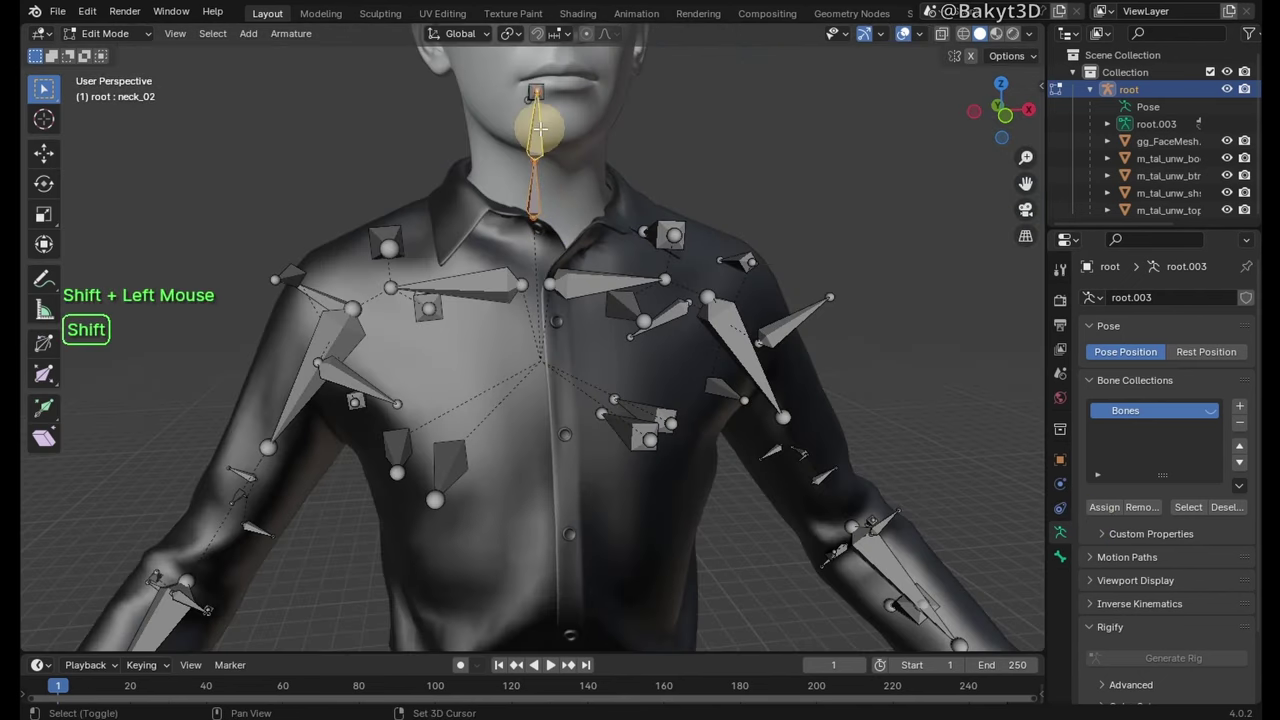
shift+click(676, 226)
click(1105, 507)
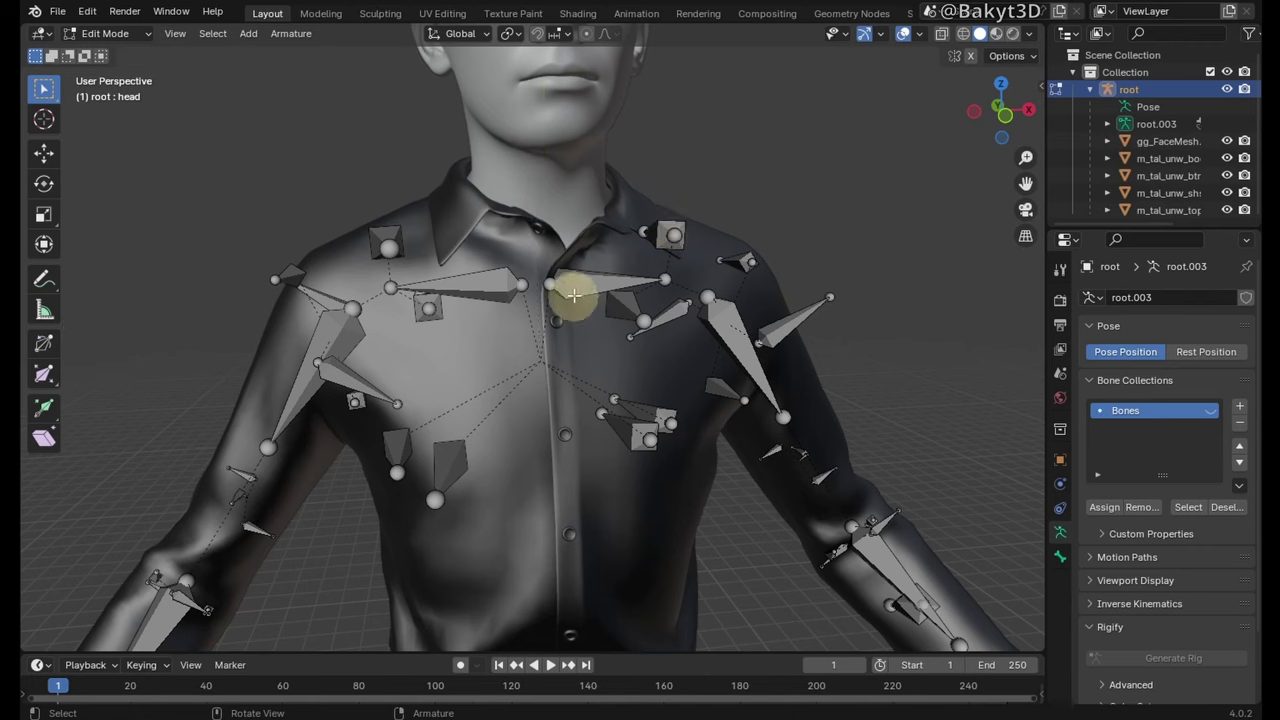
- Assign the left clavicle, upper arm and lower arm bones to the hidden Bones collection
click(859, 427)
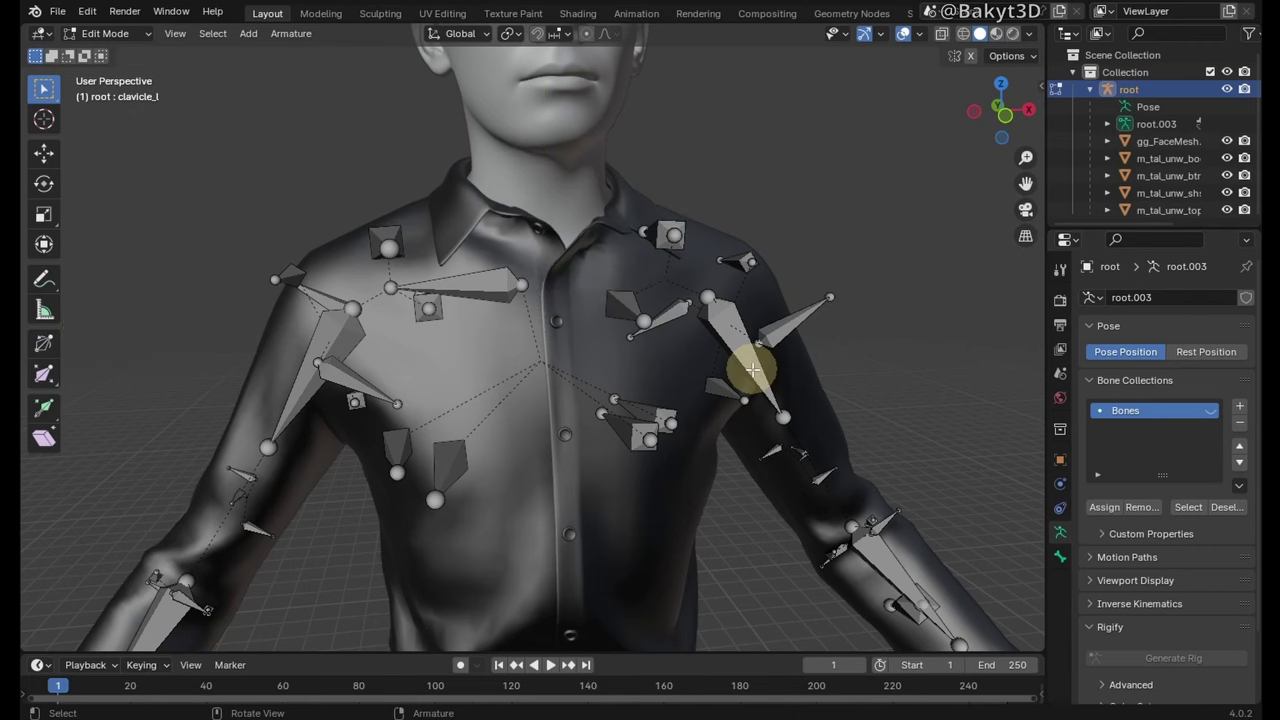
ctrl+click(891, 557)
click(1104, 507)
click(957, 491)
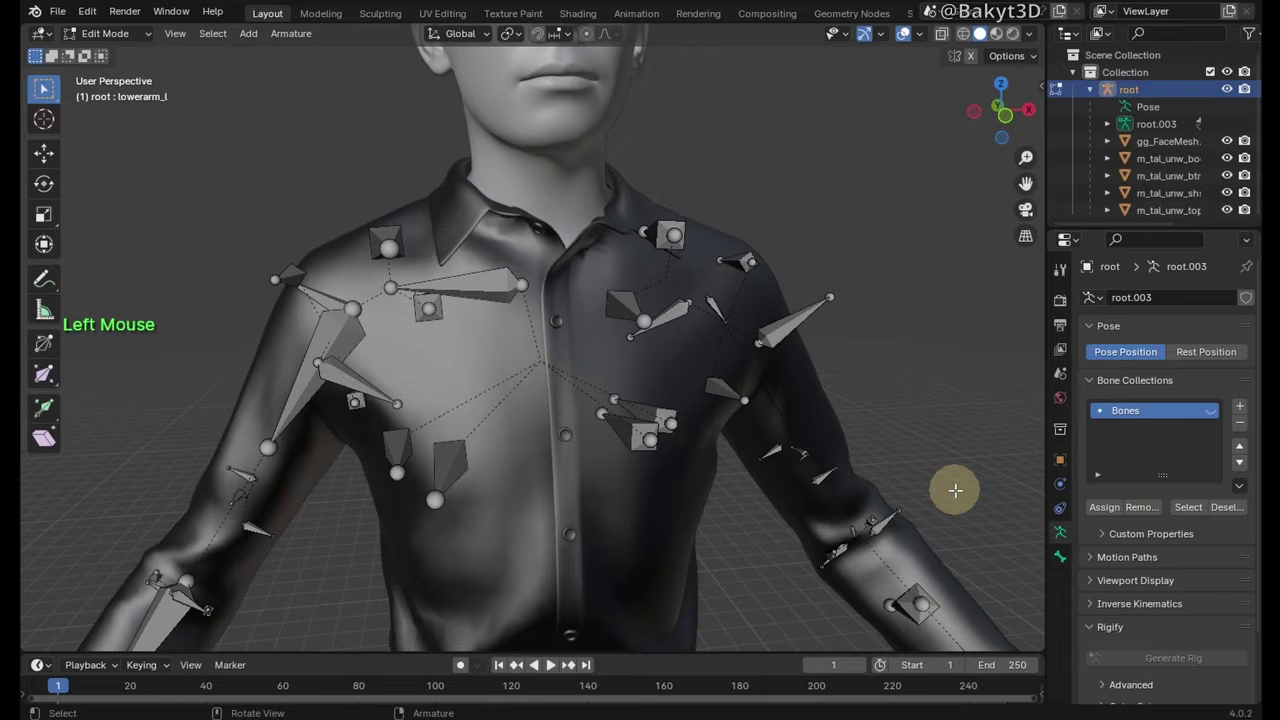
- Assign the left hand bone, the thumb's base bone and the four finger metacarpals to the hidden Bones collection
shift+middle_drag(990, 512, 623, 129)
middle_drag(779, 316, 559, 478)
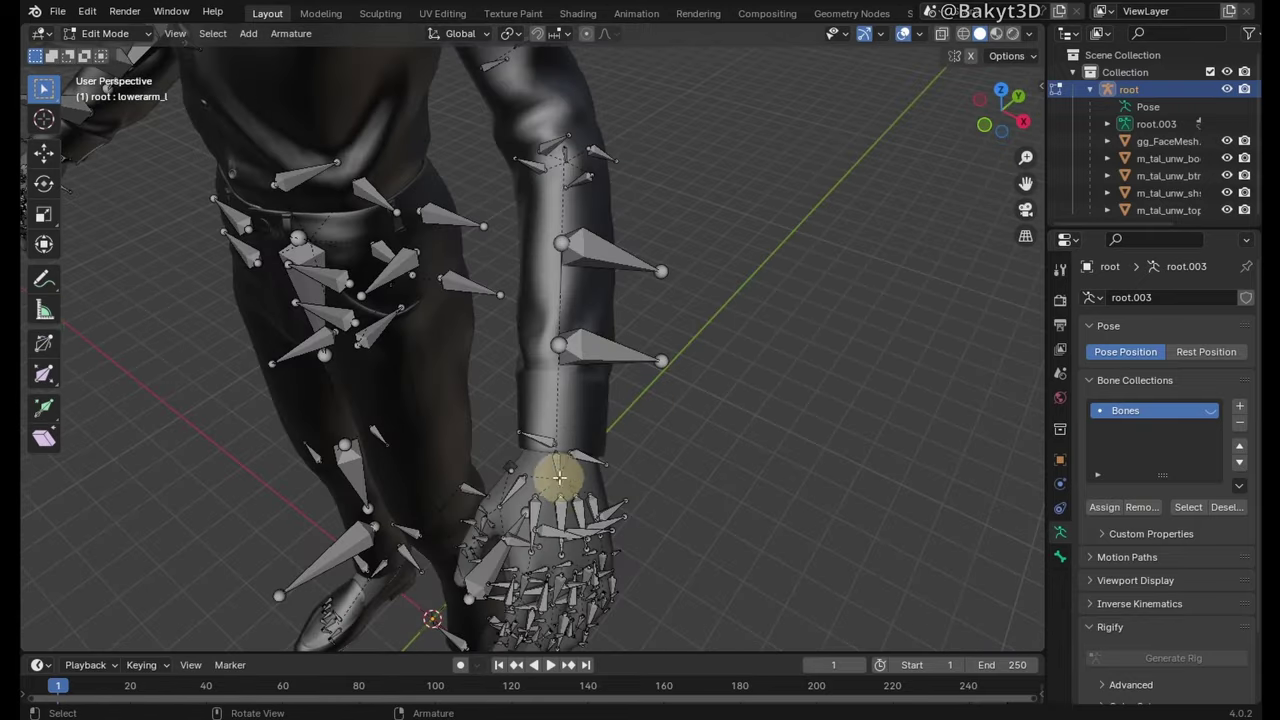
shift+middle_drag(707, 506, 600, 371)
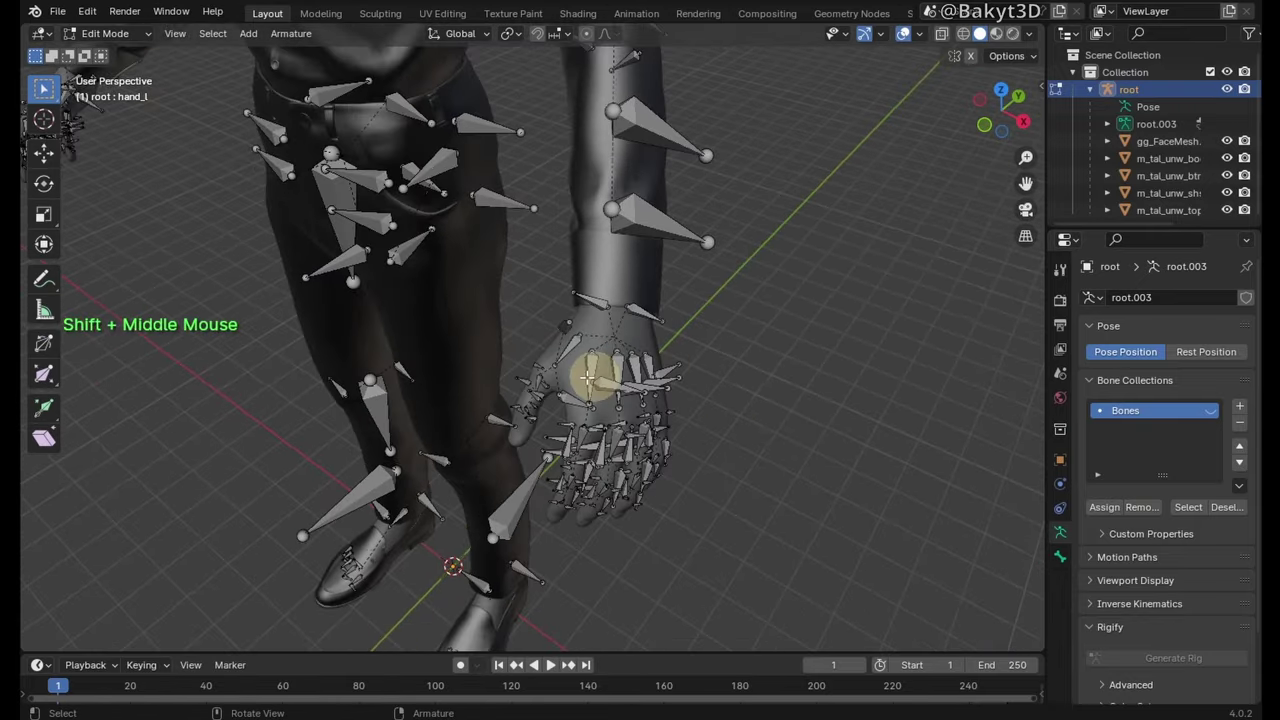
scroll(600, 360, up, 3)
click(602, 358)
ctrl+click(711, 400)
ctrl+click(726, 398)
ctrl+click(752, 394)
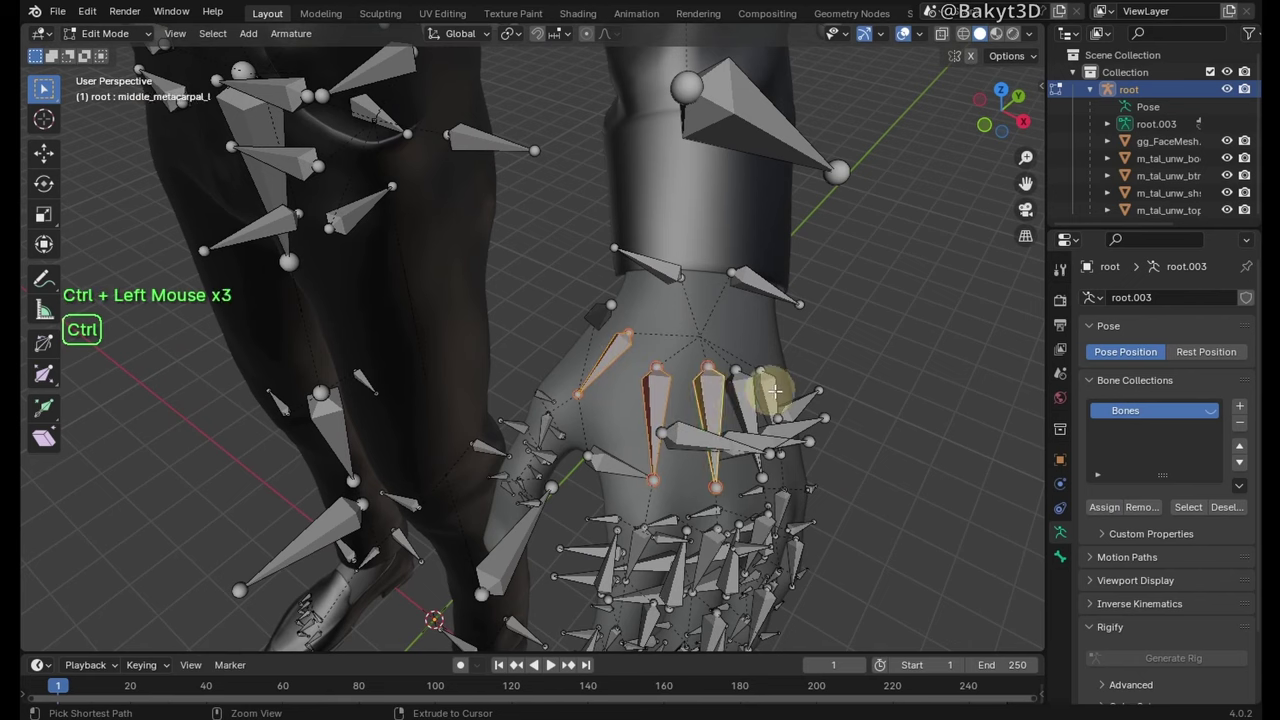
ctrl+click(770, 398)
click(1104, 507)
click(896, 498)
- Assign thumb_02_l and thumb_03_l to the hidden Bones collection
middle_drag(896, 498, 706, 352)
scroll(609, 290, up, 3)
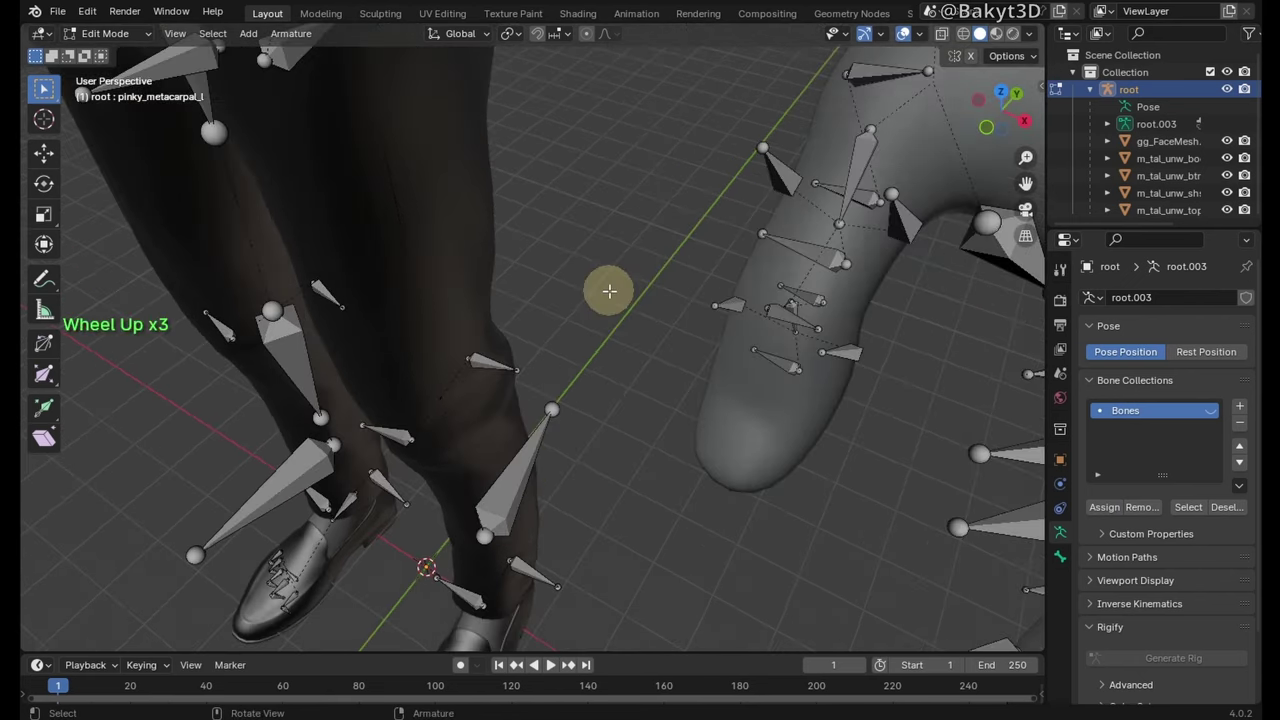
middle_drag(845, 290, 810, 300)
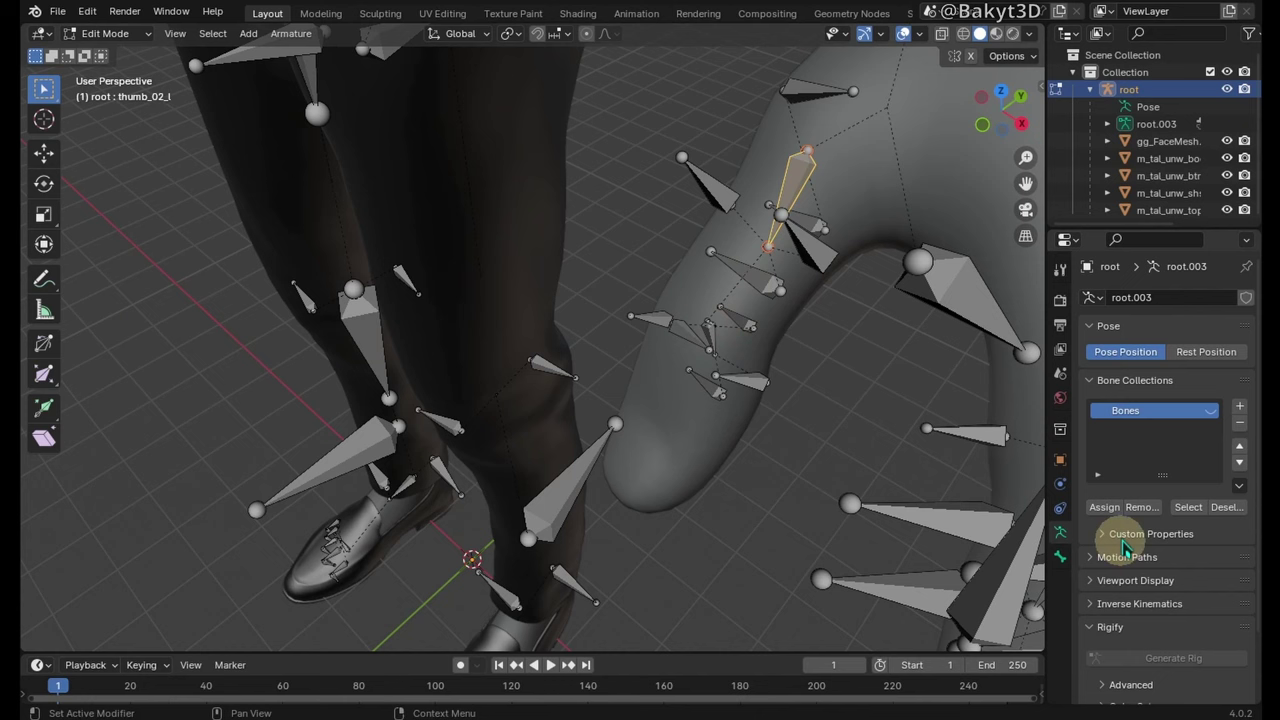
click(1104, 507)
click(710, 335)
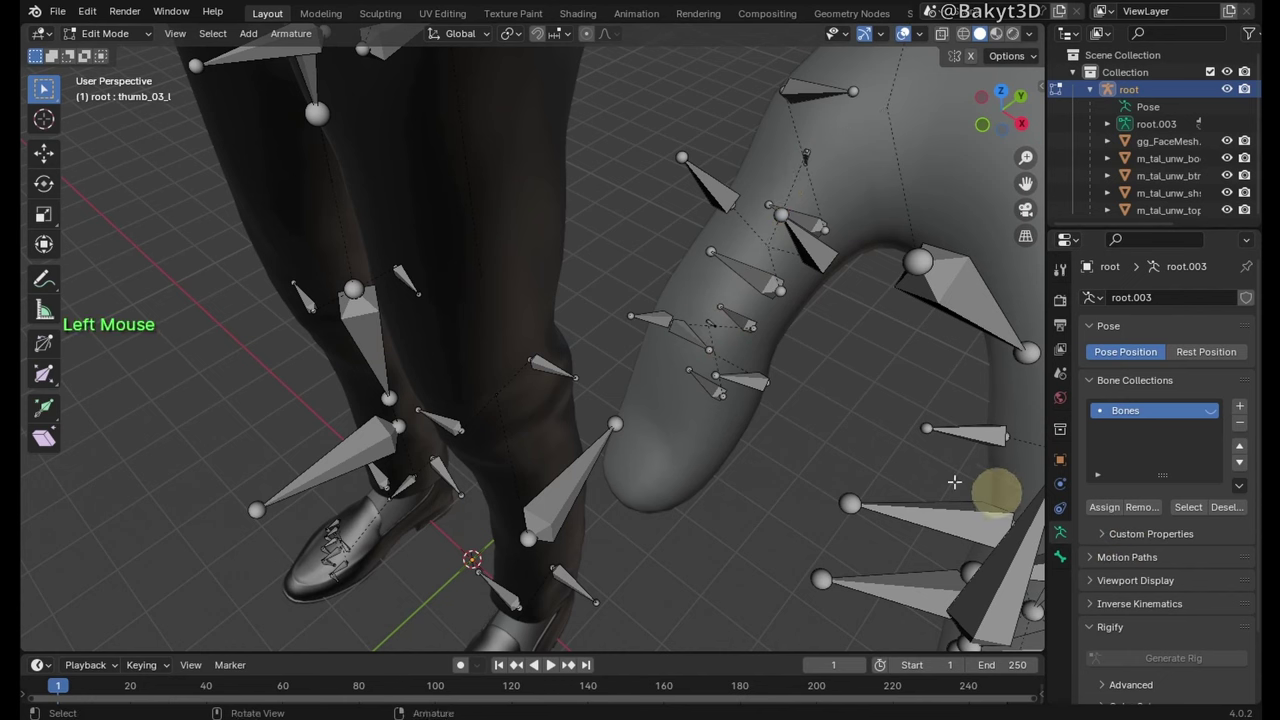
- Assign the first two bones of the left index and middle fingers to the hidden Bones collection
shift+middle_drag(954, 482, 651, 177)
ctrl+click(594, 271)
click(833, 358)
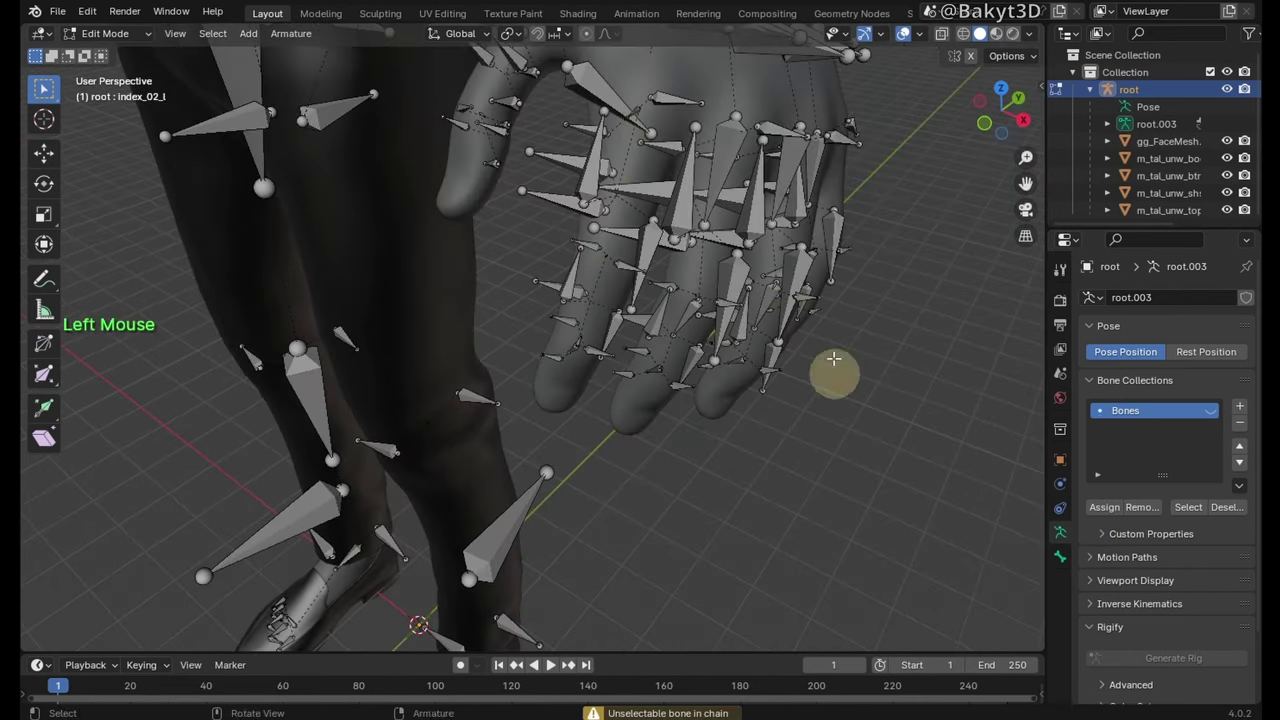
click(722, 166)
ctrl+click(687, 314)
click(1102, 507)
click(955, 430)
- Assign the first two bones of the left ring and pinky fingers to the hidden Bones collection
middle_drag(949, 426, 842, 368)
click(711, 138)
ctrl+click(671, 284)
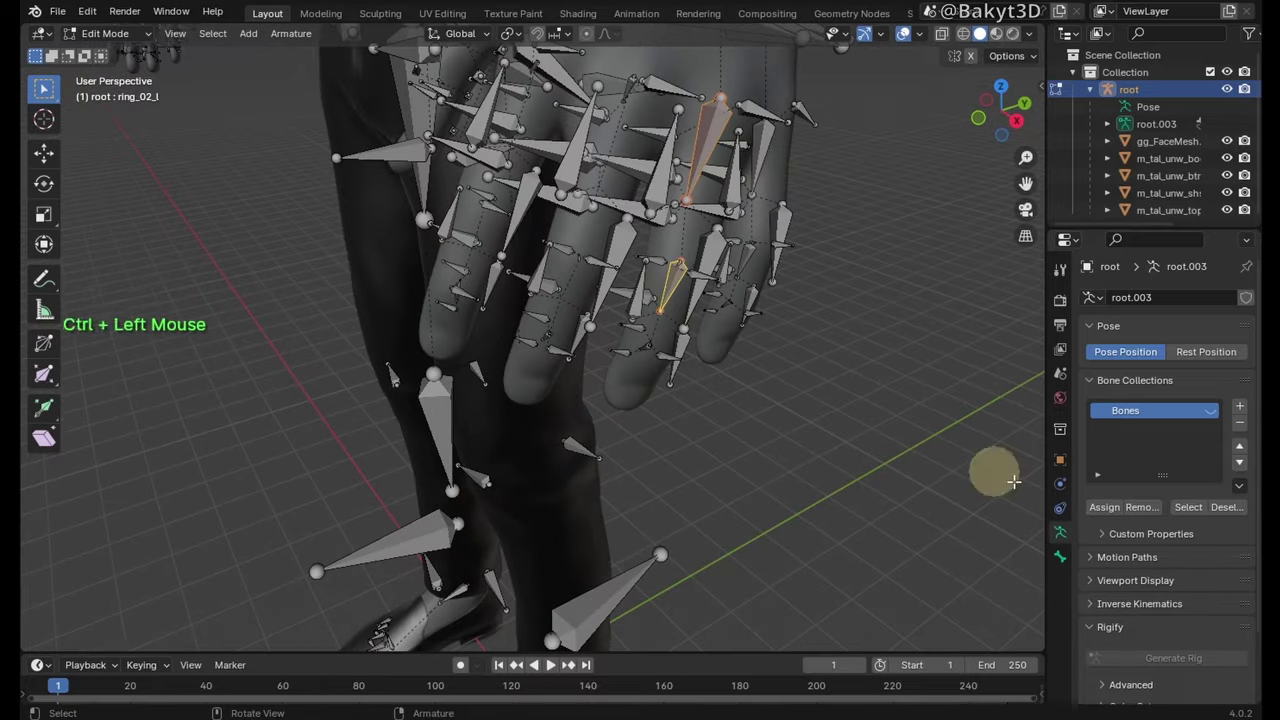
click(751, 234)
click(1102, 507)
- Assign the fingertip bones of the left index, middle, ring and pinky fingers to the hidden Bones collection
scroll(357, 237, up, 4)
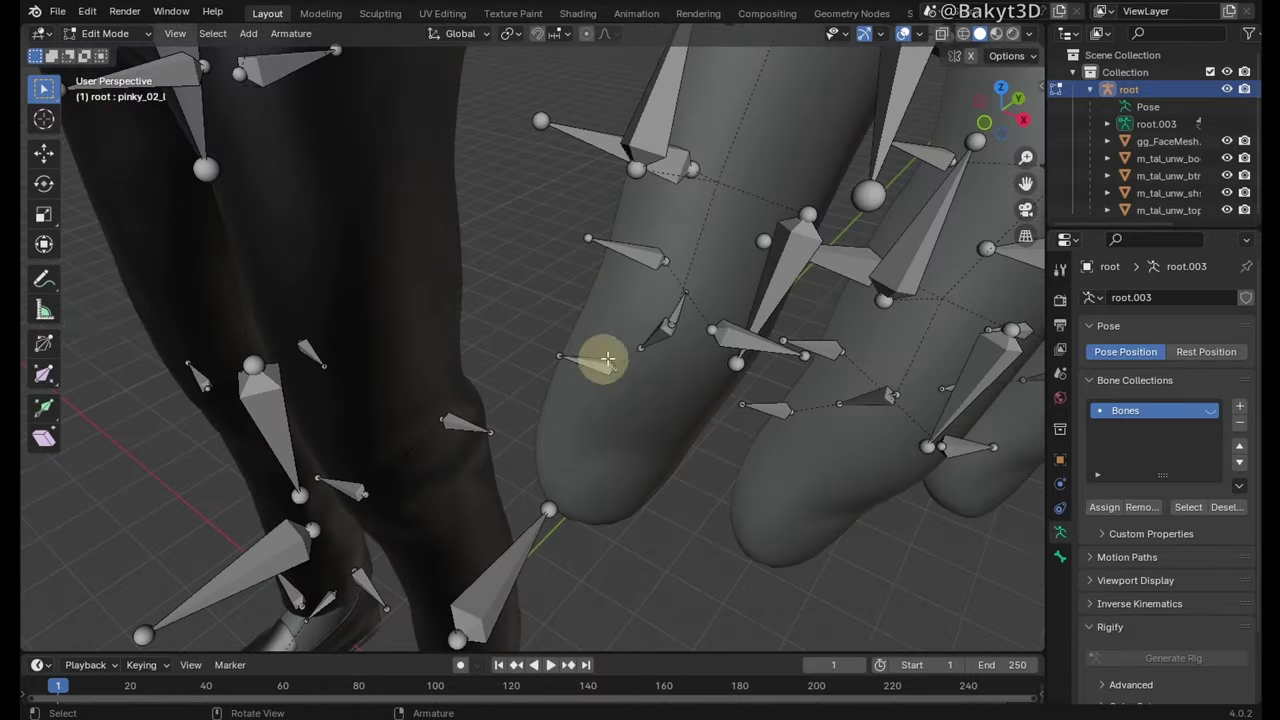
click(1104, 510)
click(866, 396)
click(1102, 510)
middle_drag(926, 452, 864, 443)
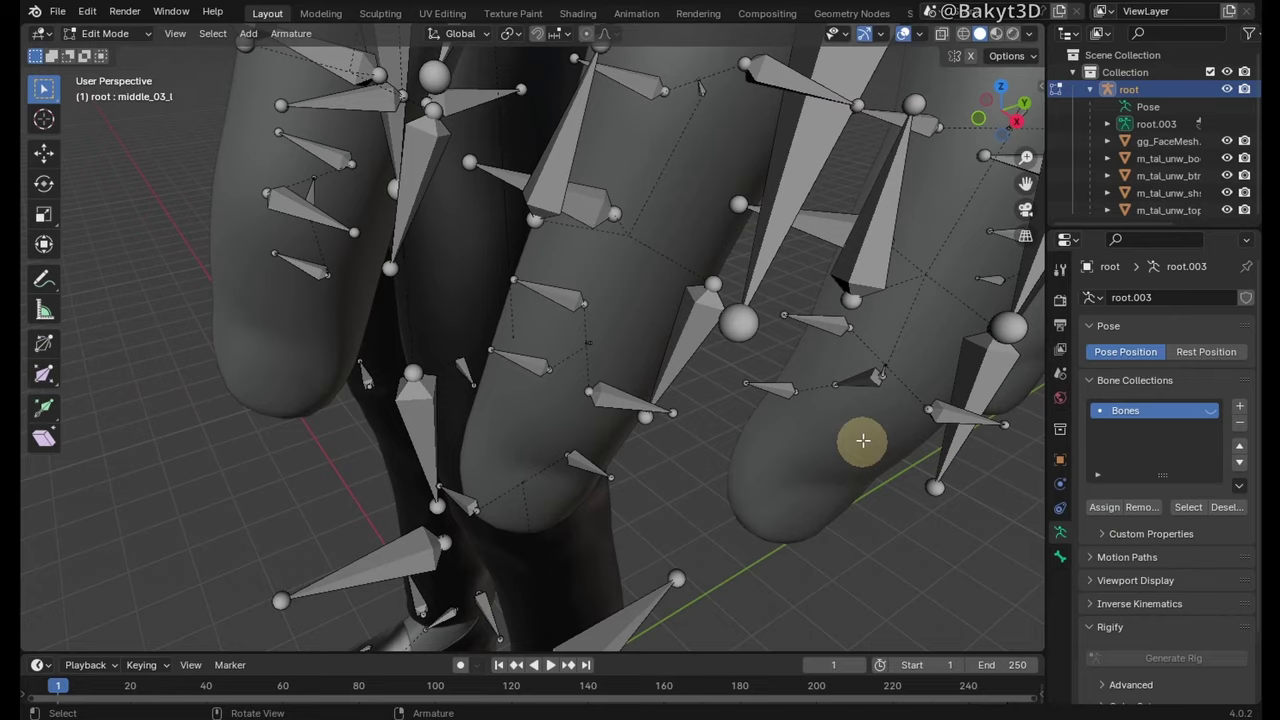
click(864, 441)
click(1100, 510)
middle_drag(995, 514, 942, 508)
click(777, 242)
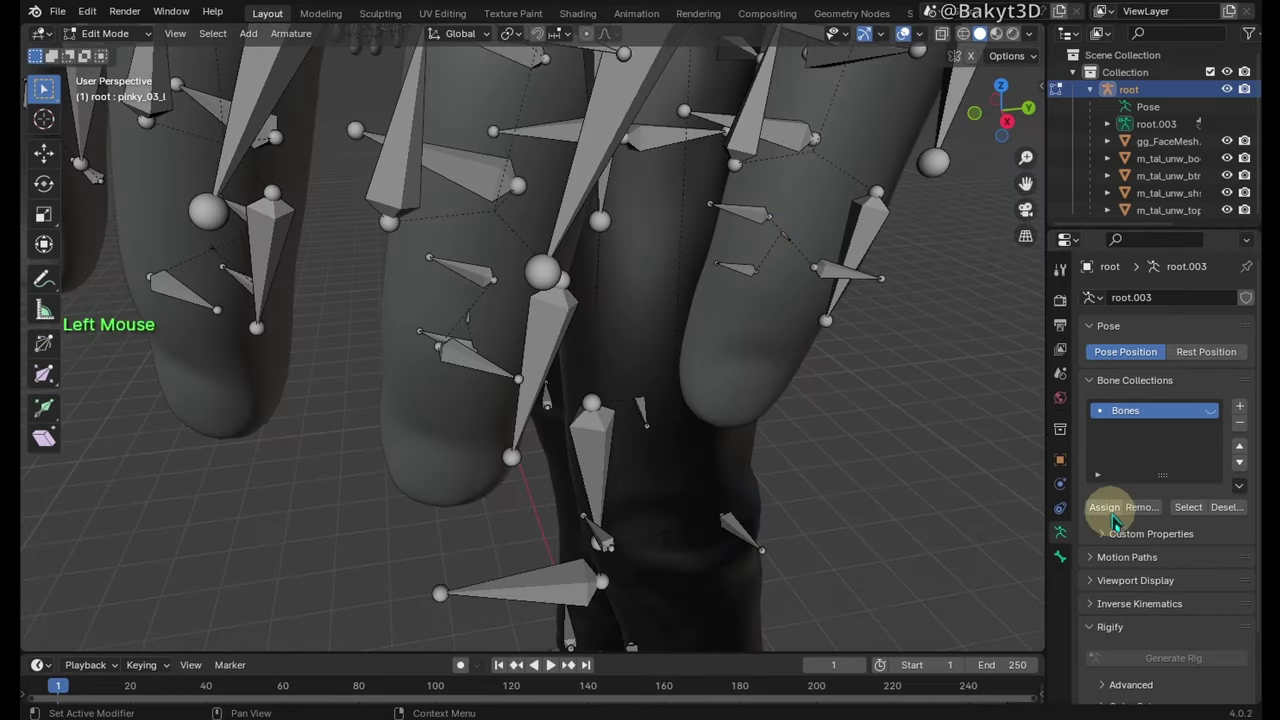
- Add a second bone collection, hide it, and assign all remaining visible bones to it
scroll(686, 366, down, 5)
middle_drag(686, 366, 749, 366)
key(a)
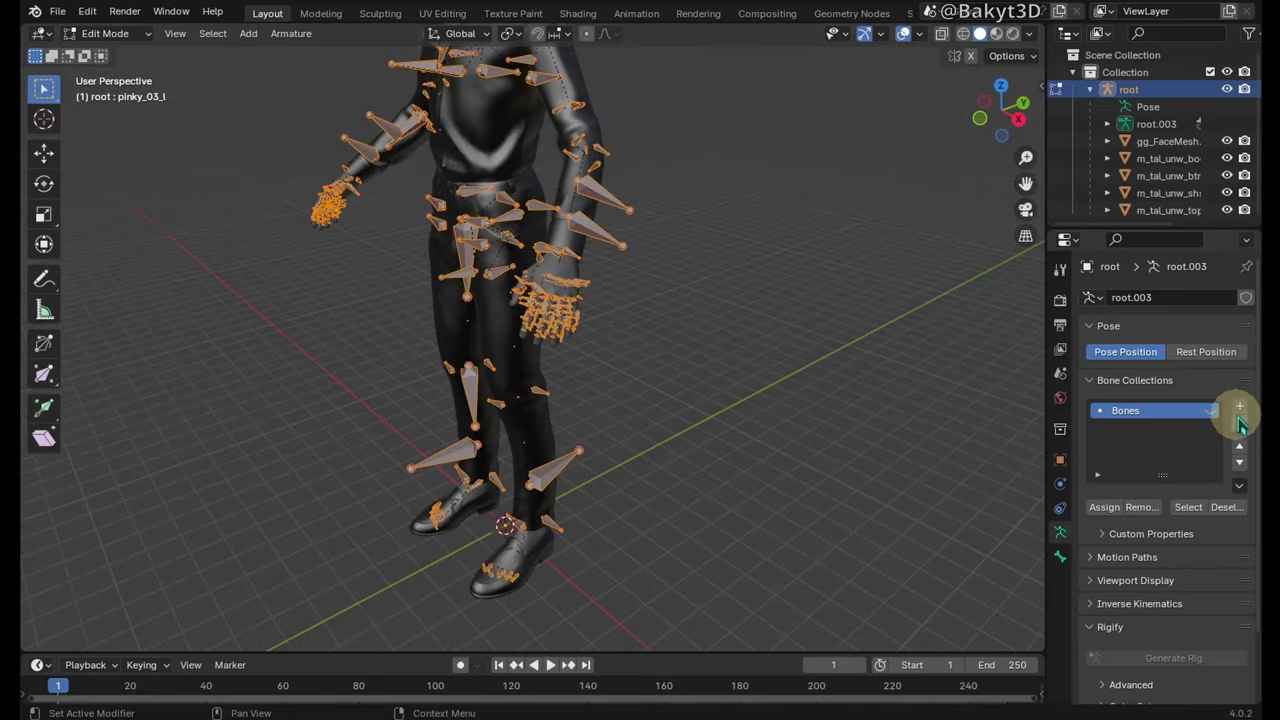
click(1239, 407)
click(890, 450)
middle_drag(748, 442, 820, 430)
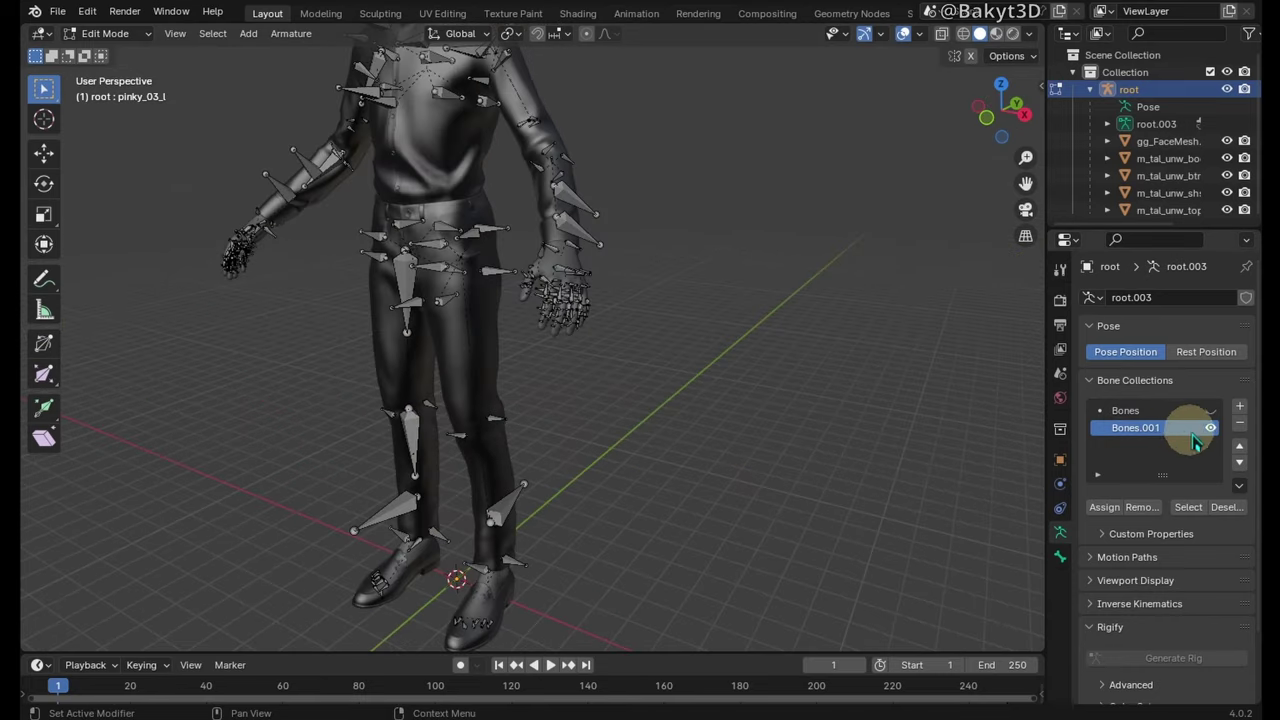
key(a)
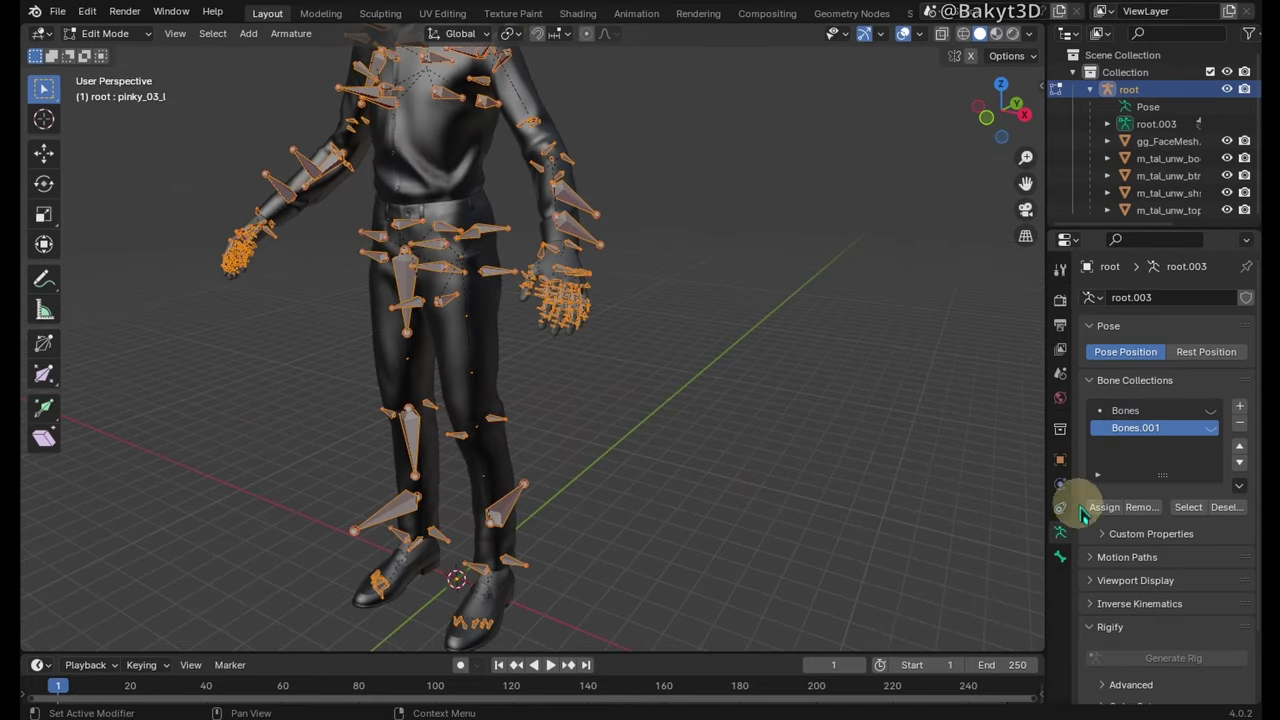
click(1104, 510)
- Show the Bones collection on its own and check the sorted main bones on the character
click(1178, 412)
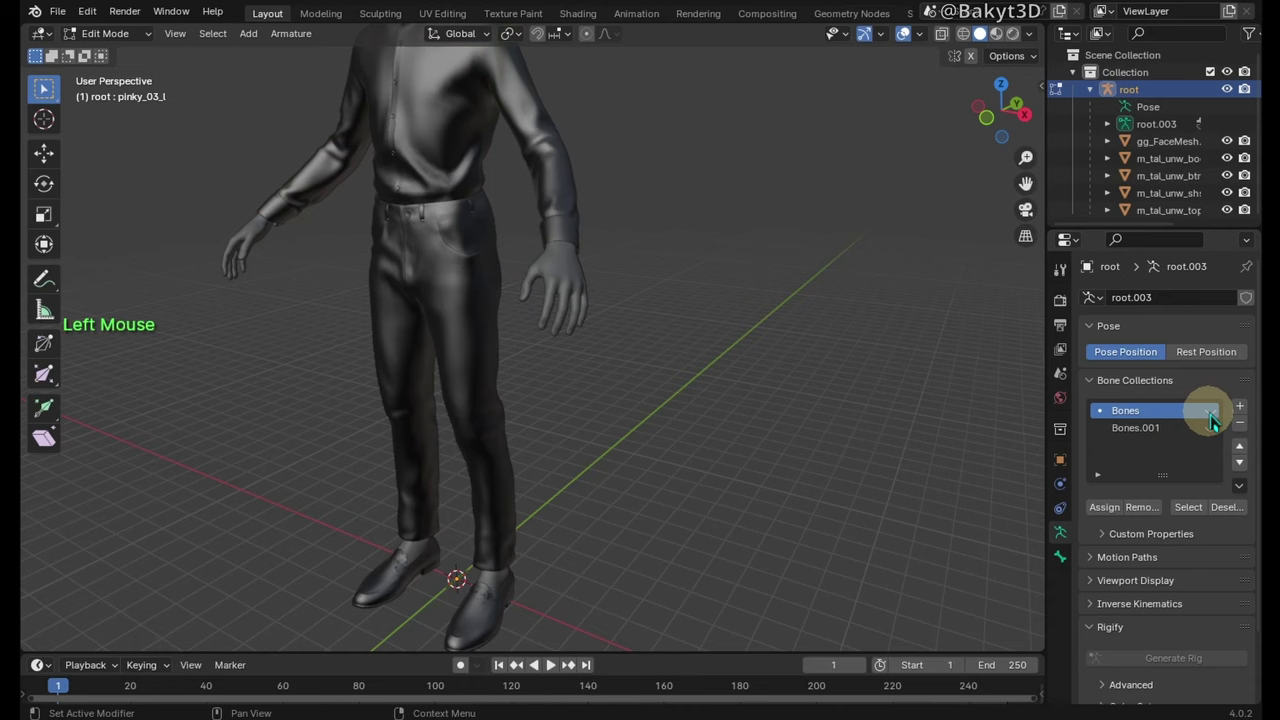
click(1212, 418)
scroll(576, 330, up, 2)
middle_drag(564, 406, 665, 444)
scroll(595, 356, down, 3)
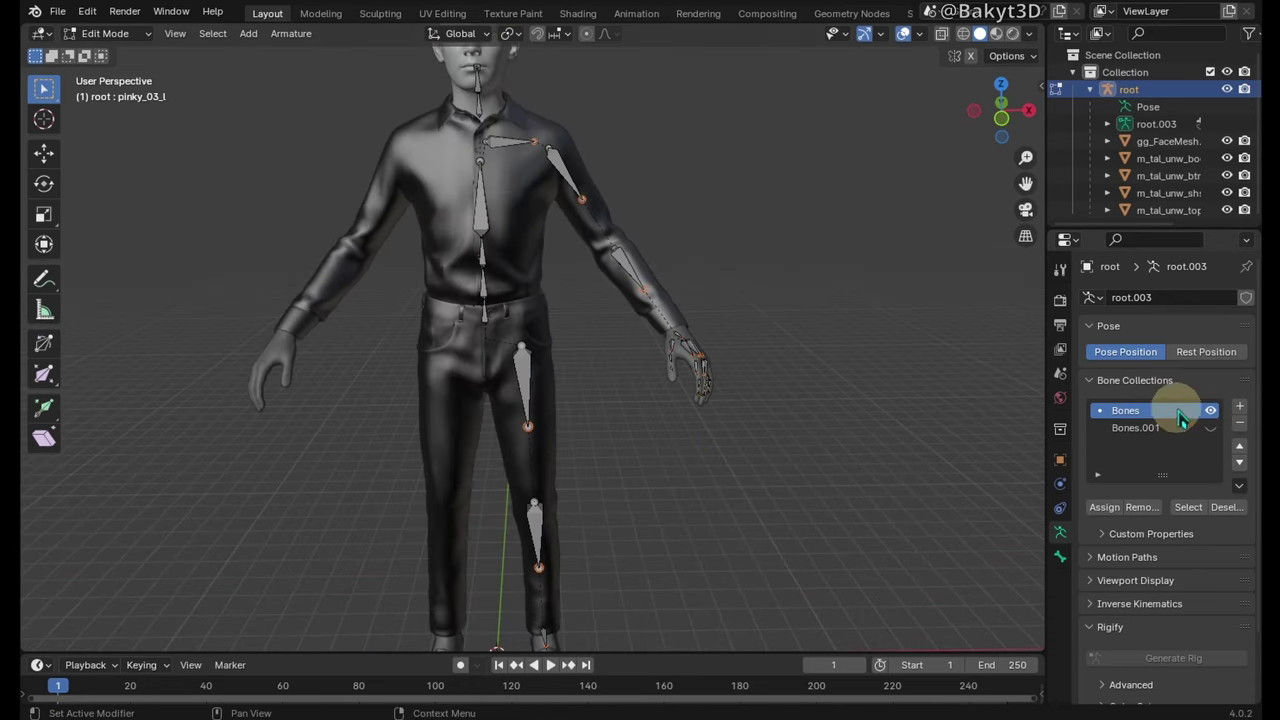
- Show only the Bones.001 collection and delete all of its bones
click(1210, 412)
click(1211, 428)
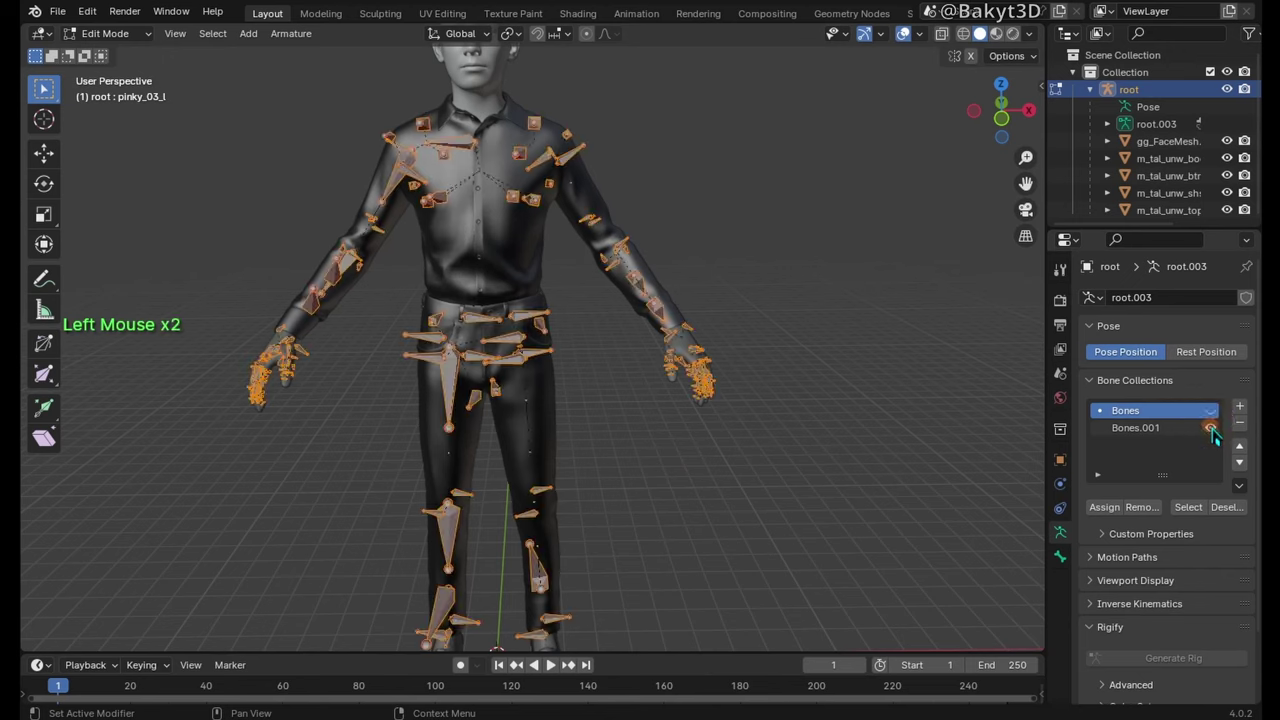
click(1133, 432)
key(Delete)
click(860, 482)
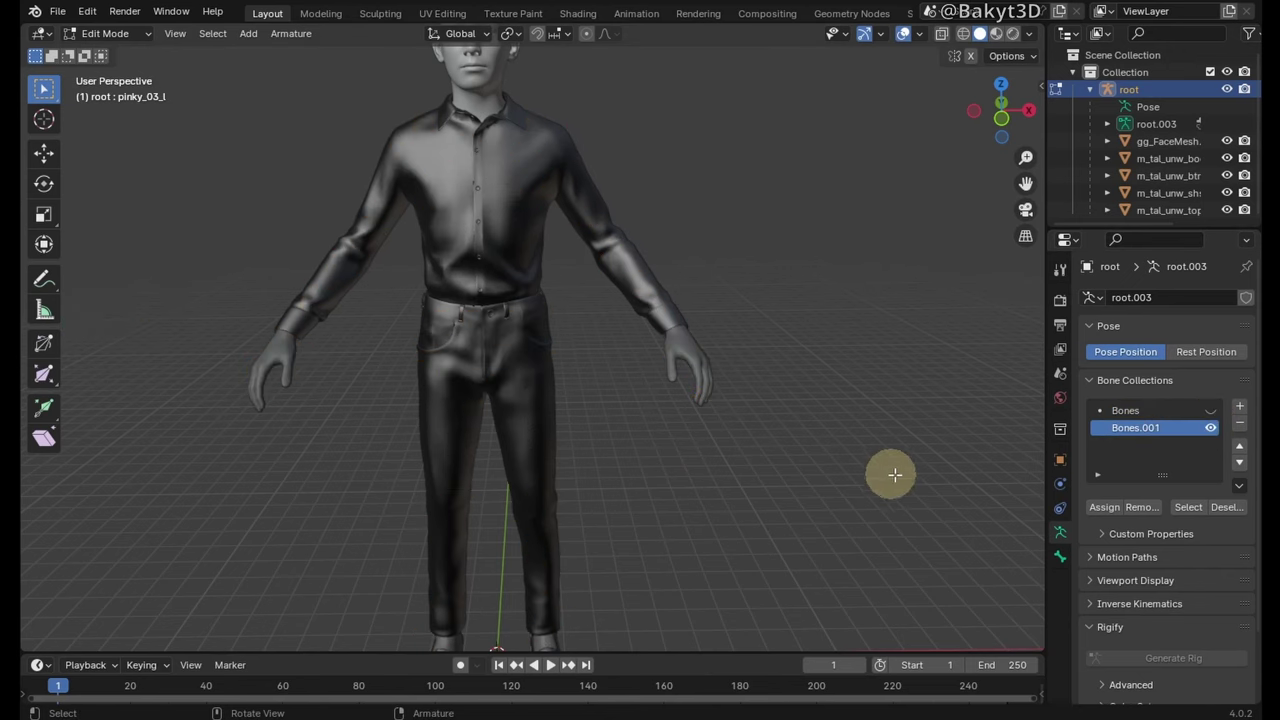
- Remove both bone collections from the armature, leaving the main bones shown
click(1239, 423)
click(1211, 411)
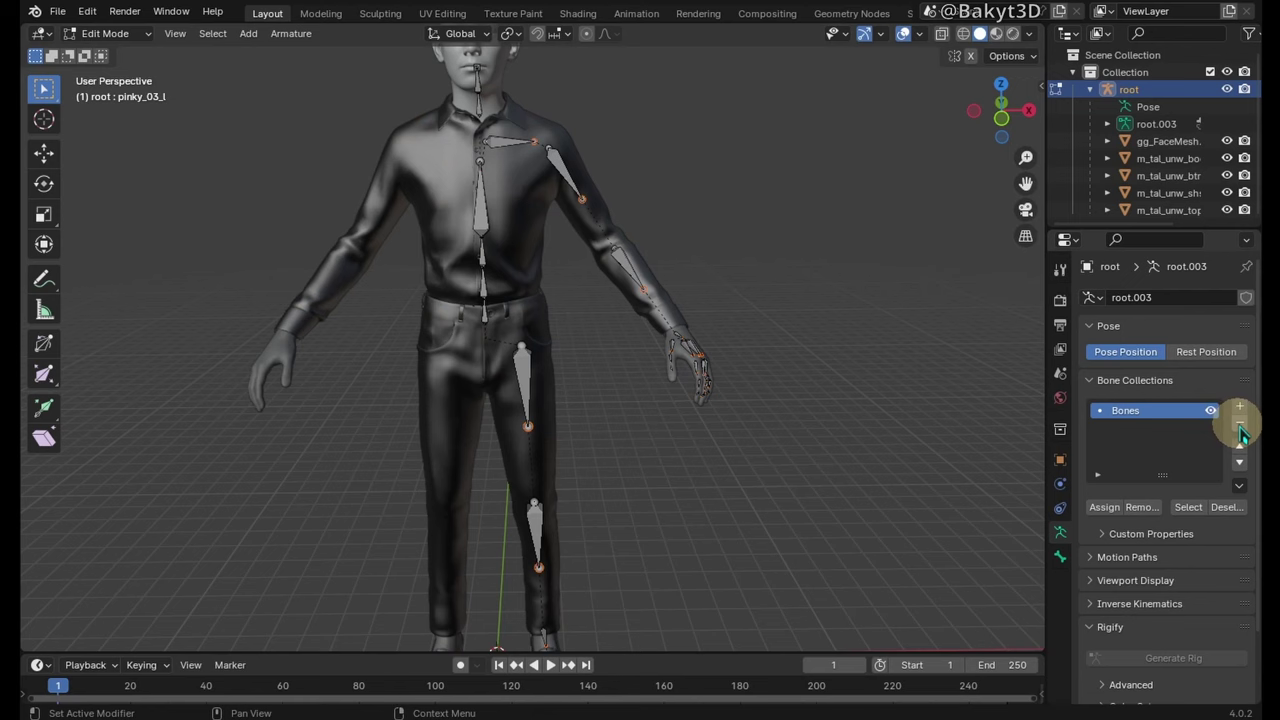
click(1240, 430)
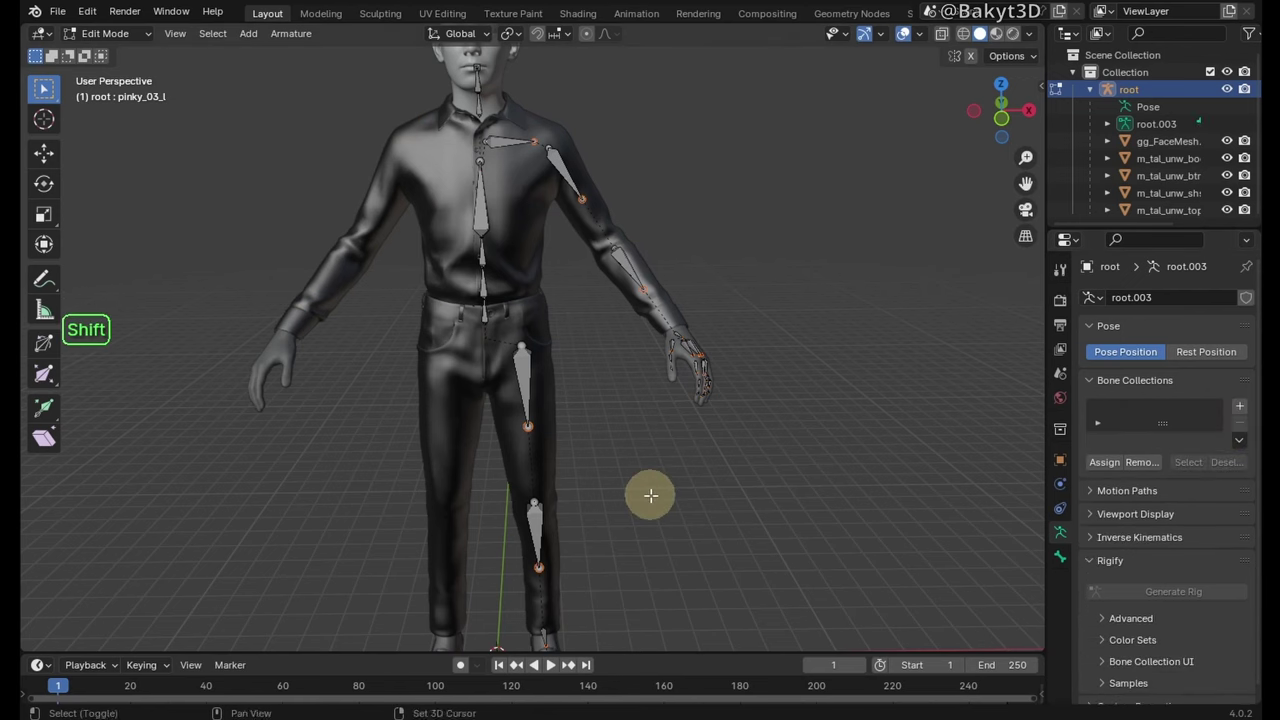
- Move the tail of the ball_l bone outward past the outer side of the left shoe
shift+middle_drag(651, 494, 651, 189)
scroll(557, 423, up, 6)
scroll(563, 442, up, 3)
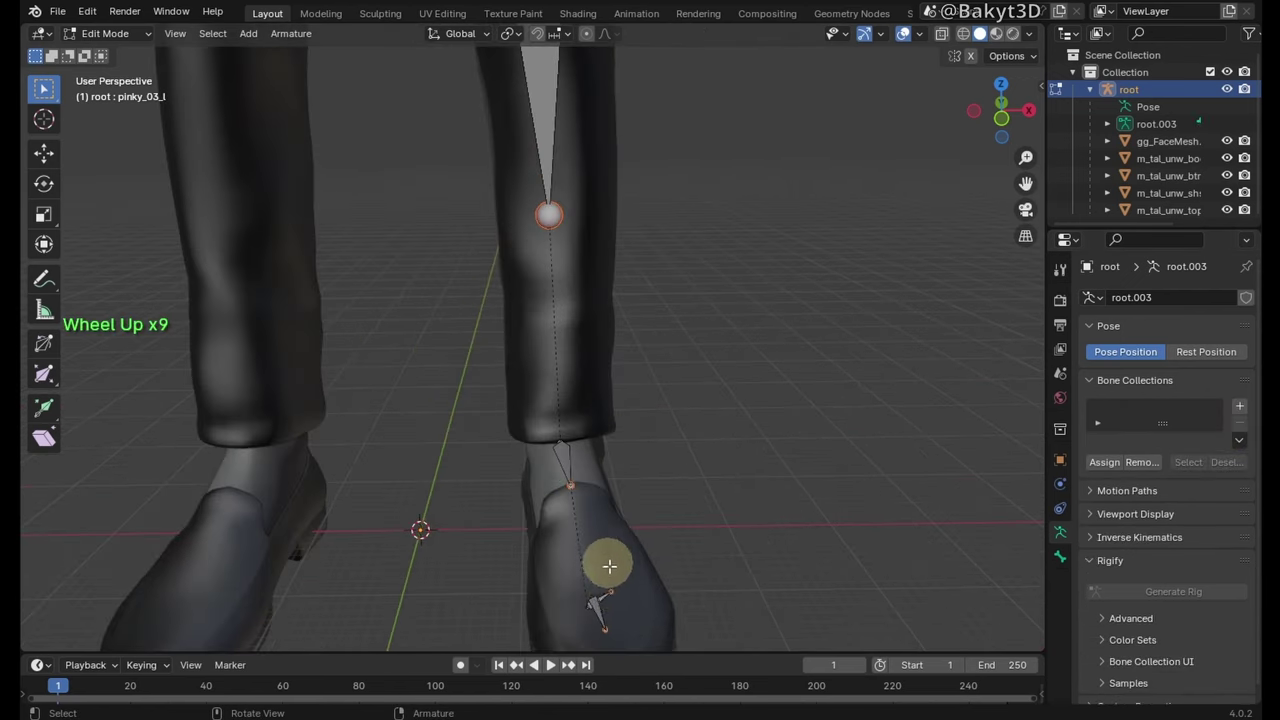
key(e)
click(751, 557)
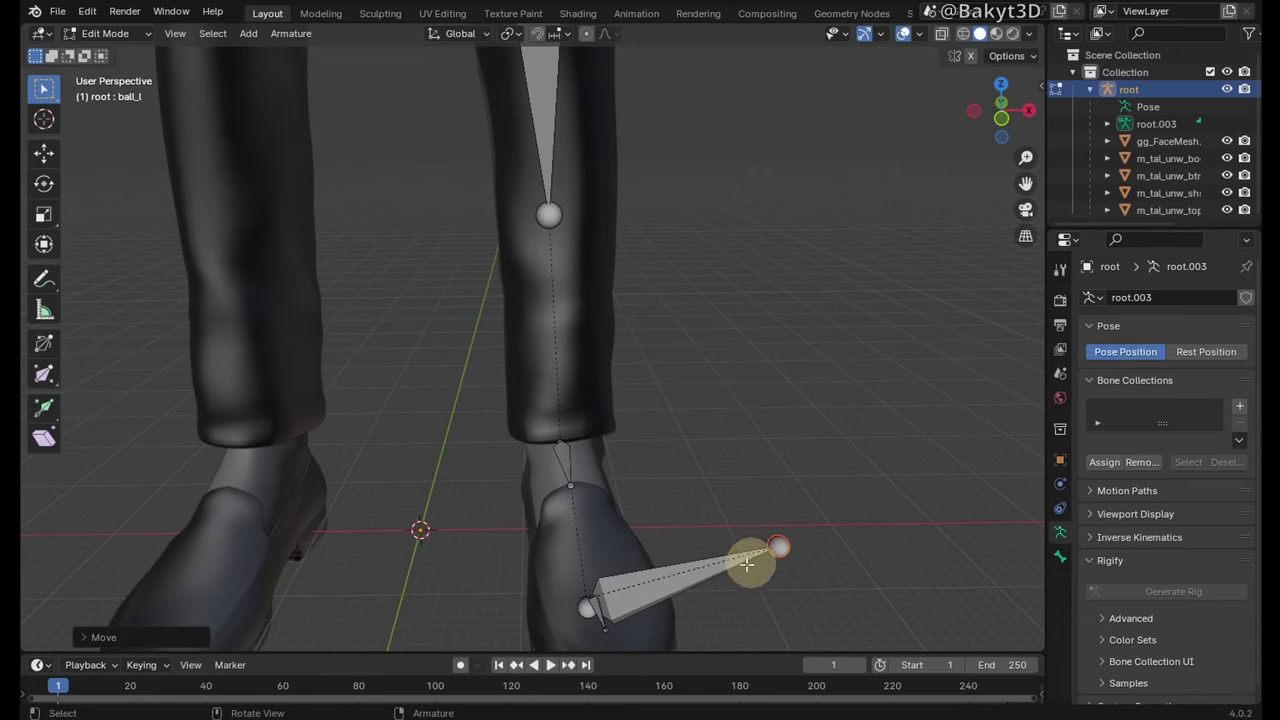
- Place the 3D cursor at the head of ball_l and snap the head of the indextoe_01_l bone to it
middle_drag(751, 557, 812, 427)
click(541, 432)
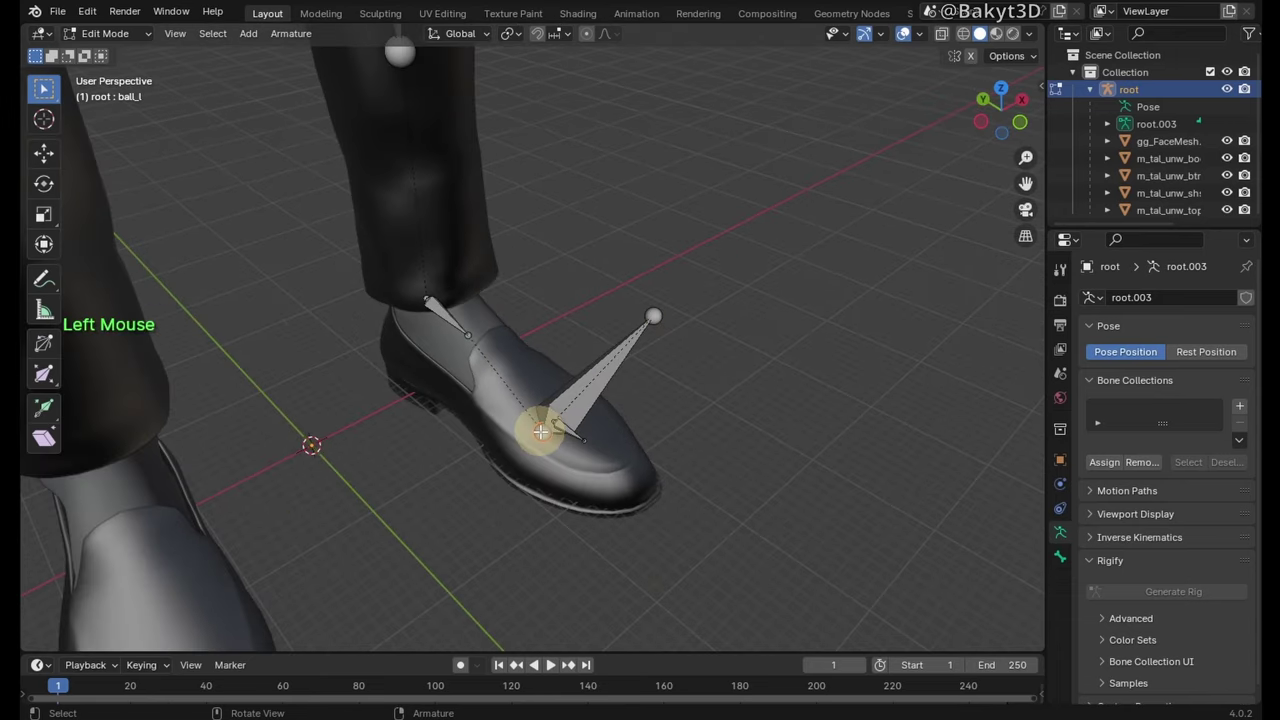
key(shift+s)
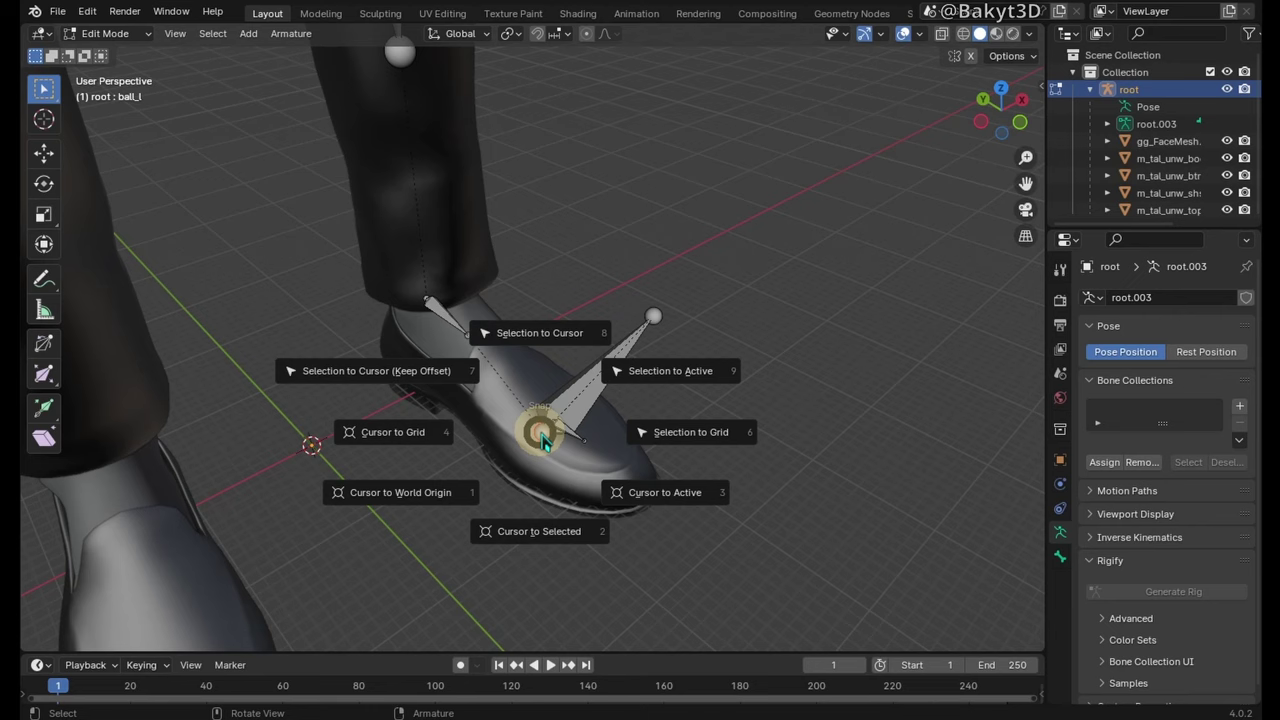
click(544, 432)
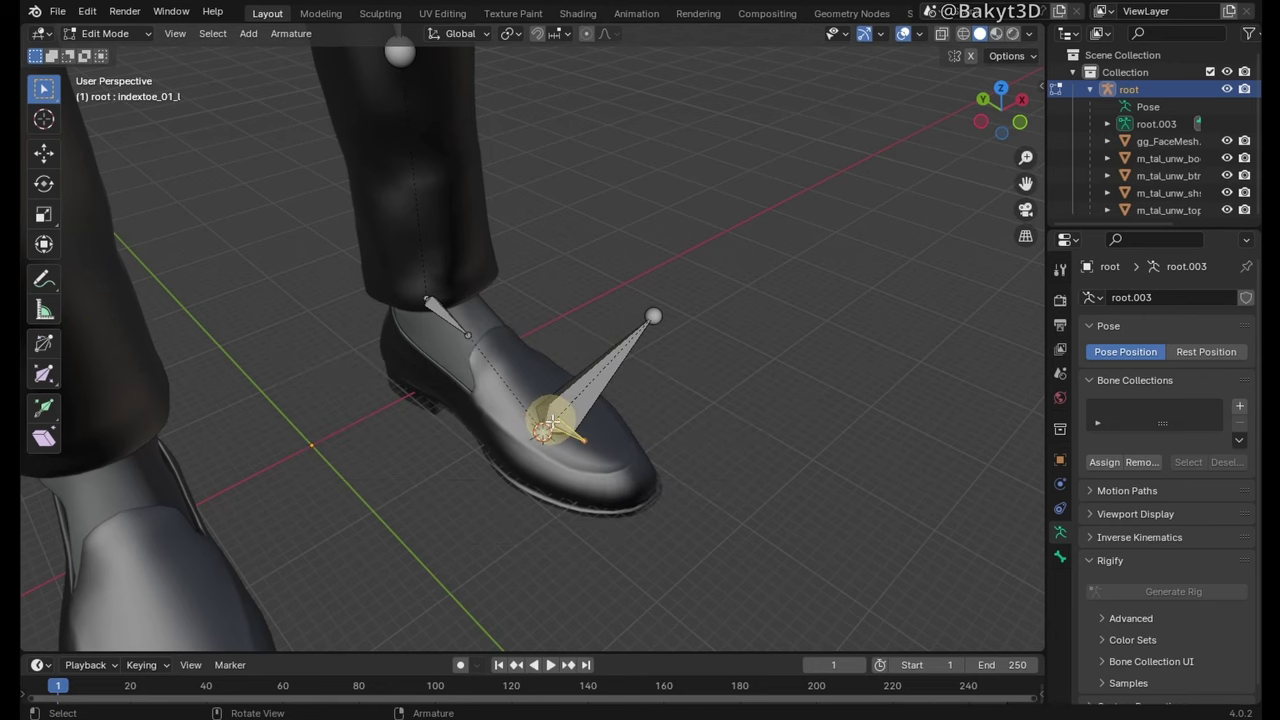
middle_drag(552, 423, 514, 371)
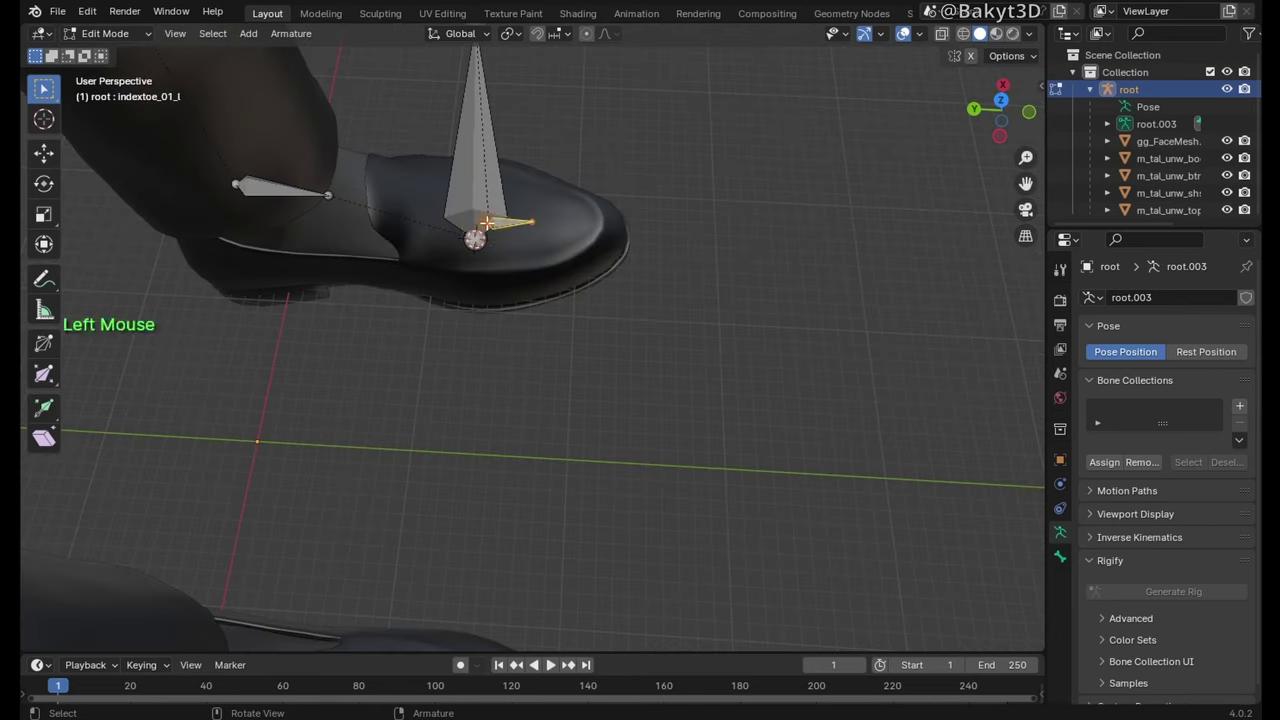
key(shift+s)
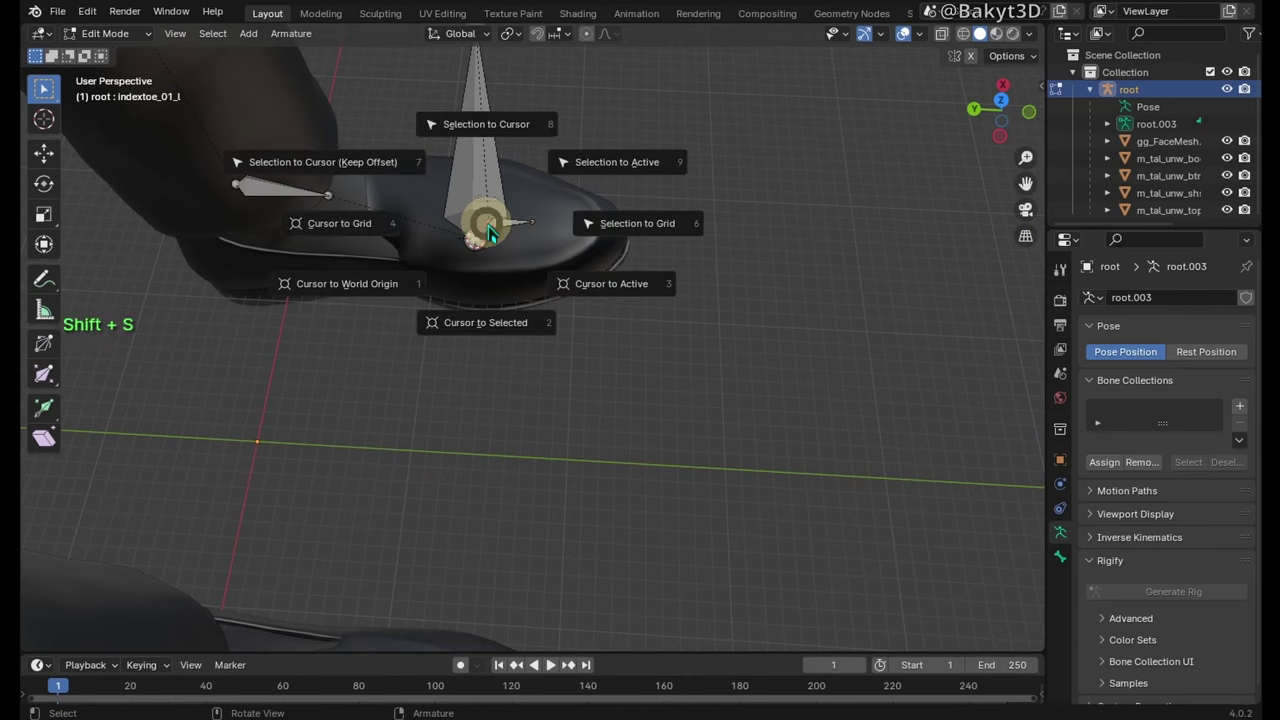
key(8)
- Snap the tail of foot_l to the 3D cursor at the ball joint and delete the ball_l bone
key(shift+s)
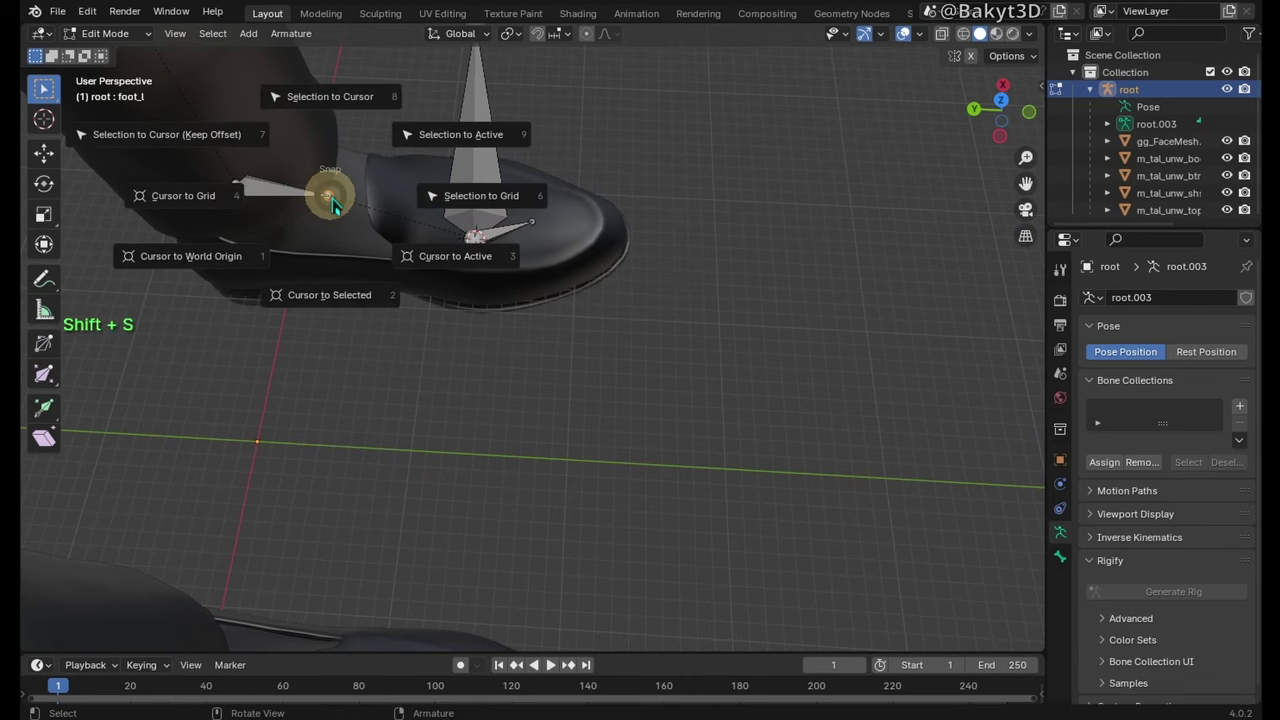
key(8)
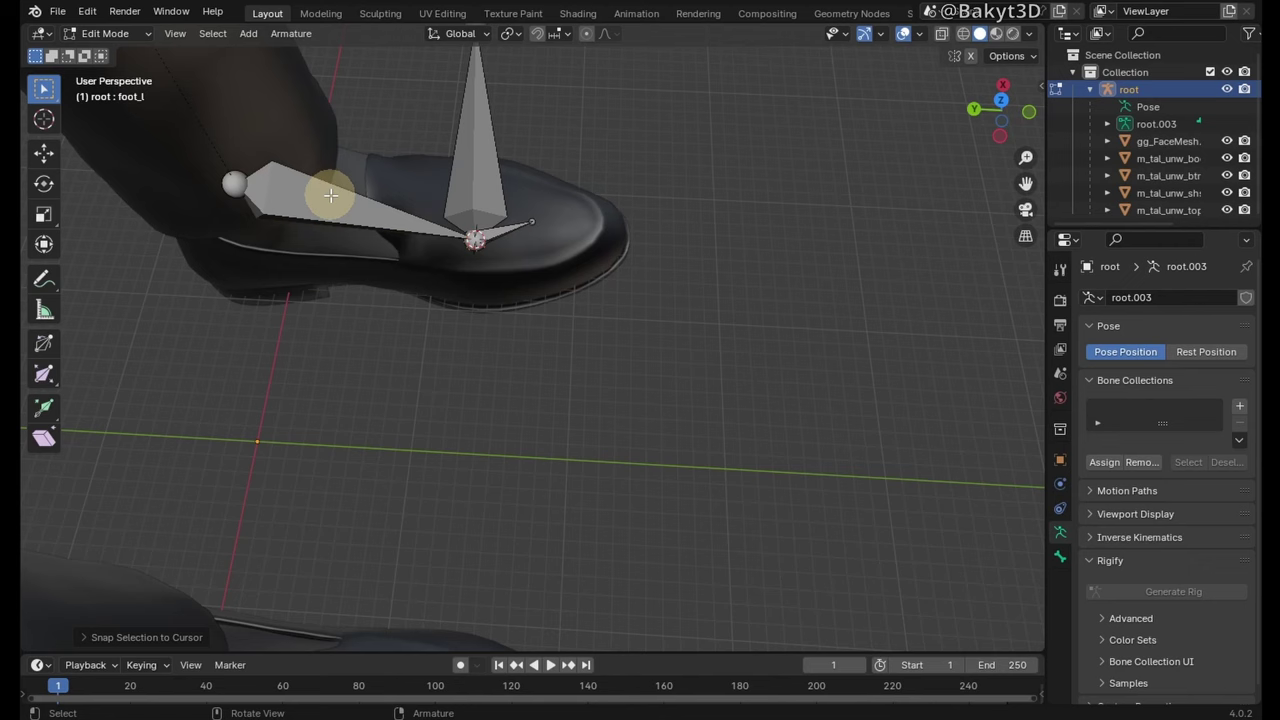
click(489, 160)
key(Delete)
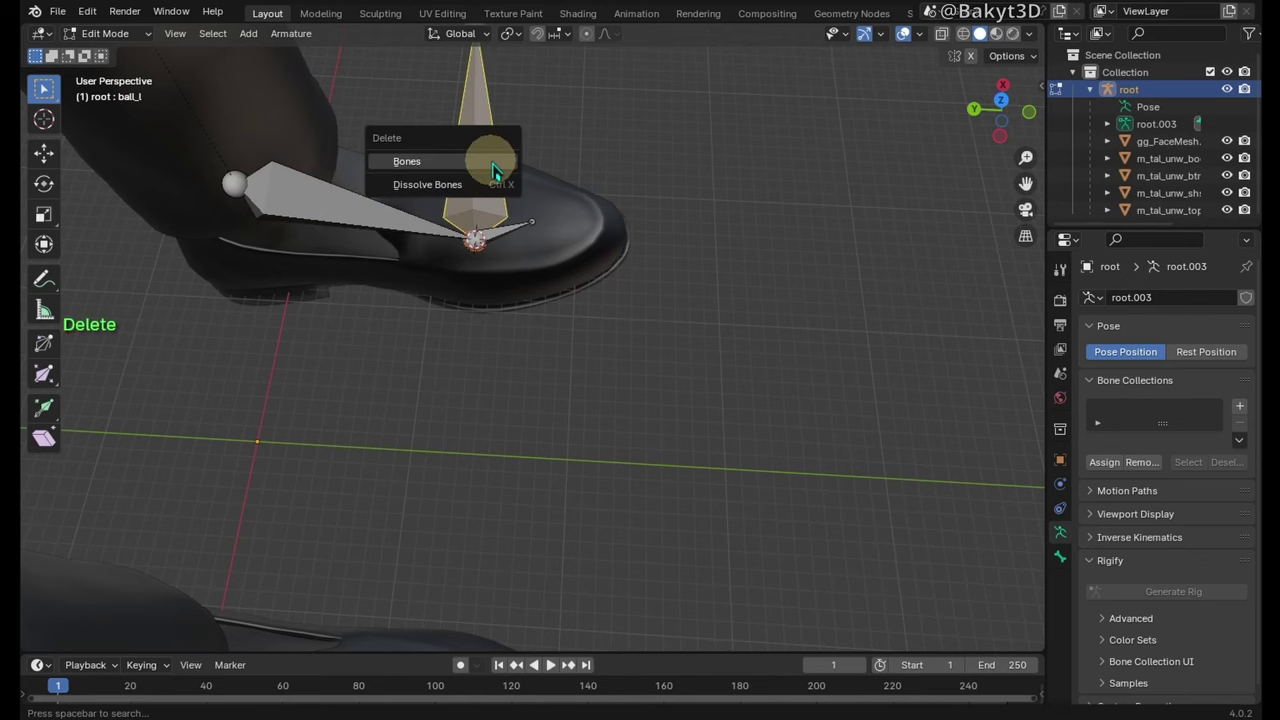
click(492, 172)
- Add a new bone at the ball joint, lay it horizontally and position it crosswise beneath the left shoe
middle_drag(623, 209, 630, 144)
key(KP_1)
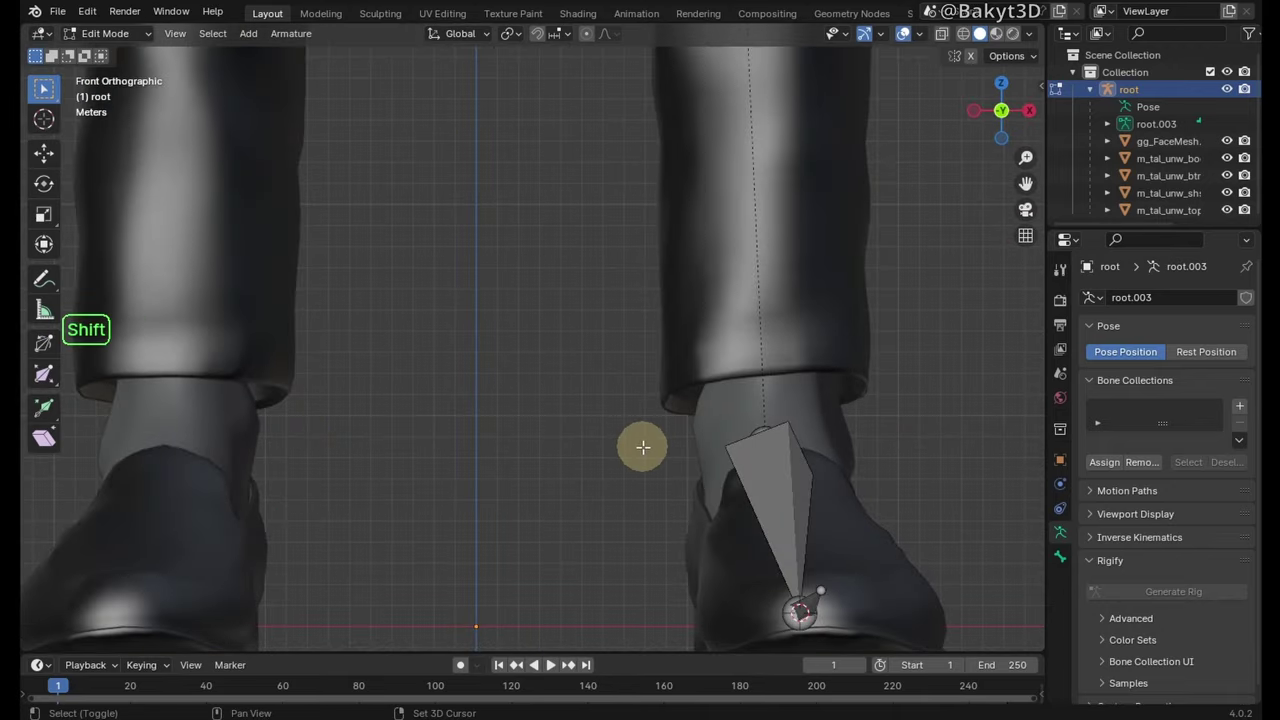
key(g)
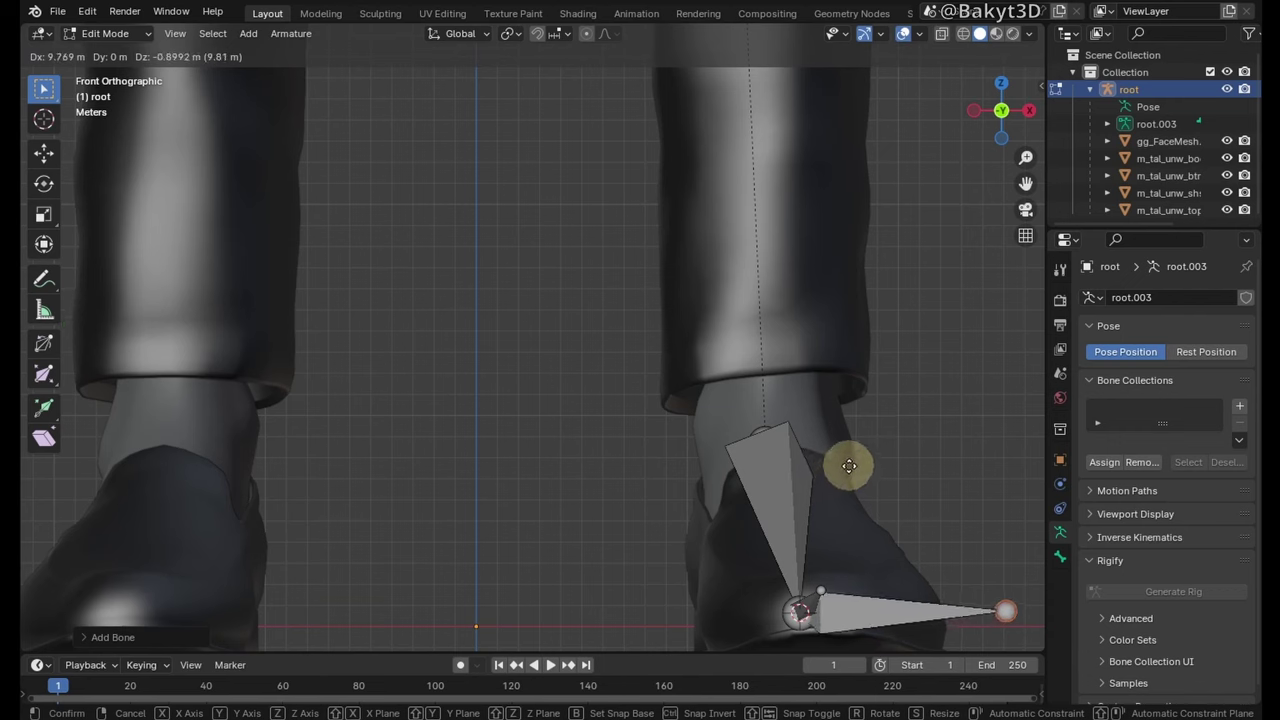
click(850, 462)
click(857, 610)
key(g)
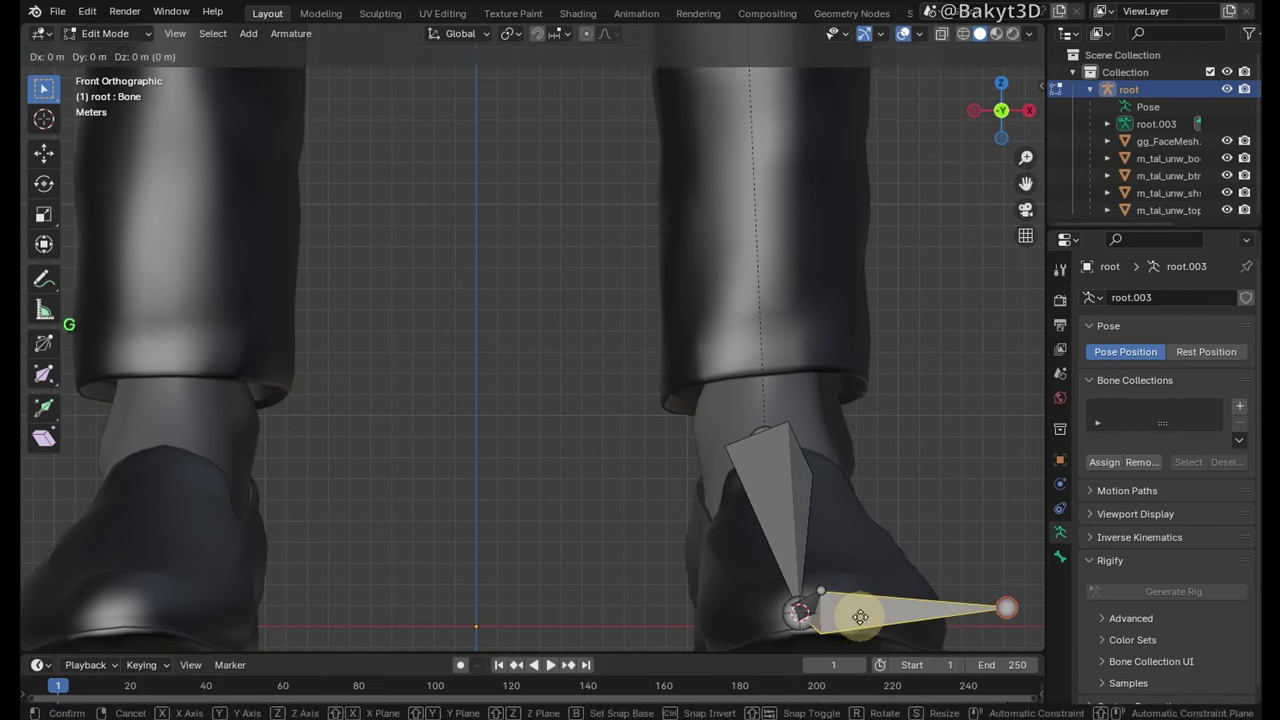
click(765, 642)
- Move the new crosswise bone back under the rear of the heel and extend the toe bone's tail to the shoe tip
key(KP_3)
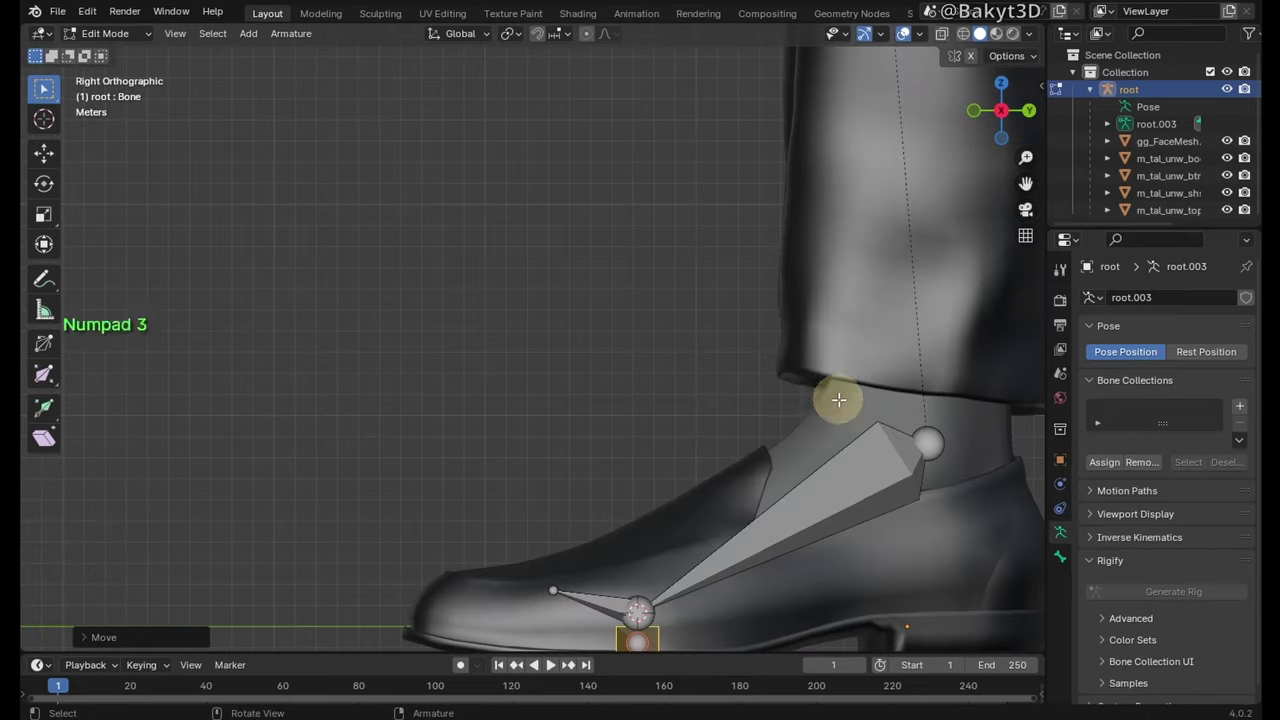
shift+middle_drag(663, 420, 417, 217)
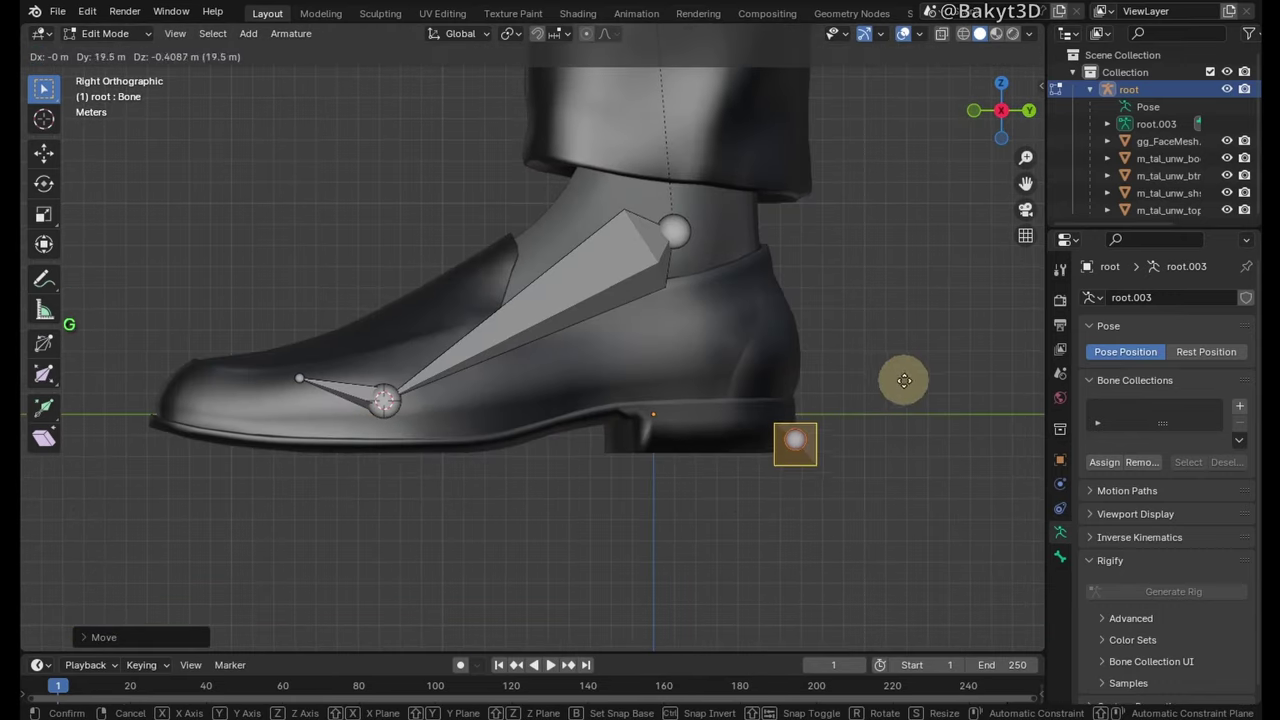
drag(296, 378, 150, 411)
- Place the 3D cursor at the head of foot_l and snap the tail of calf_l to it
scroll(403, 268, down, 4)
scroll(403, 268, down, 2)
click(611, 325)
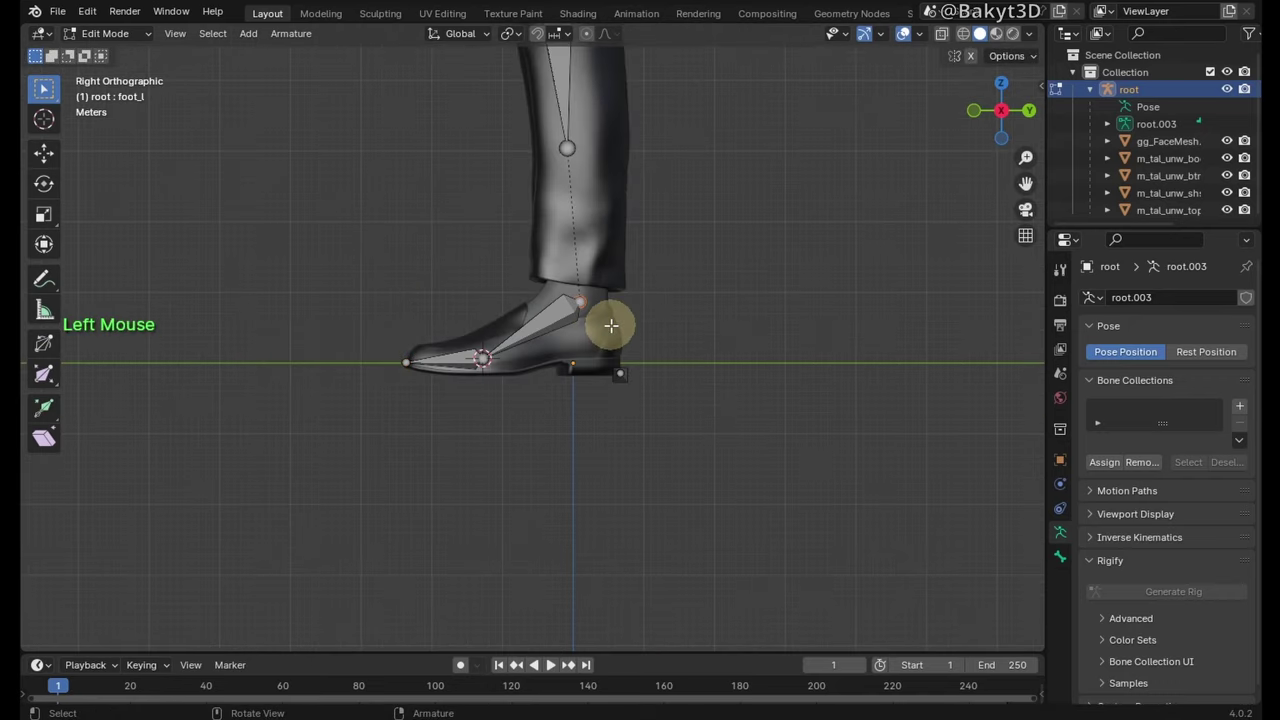
key(shift+s)
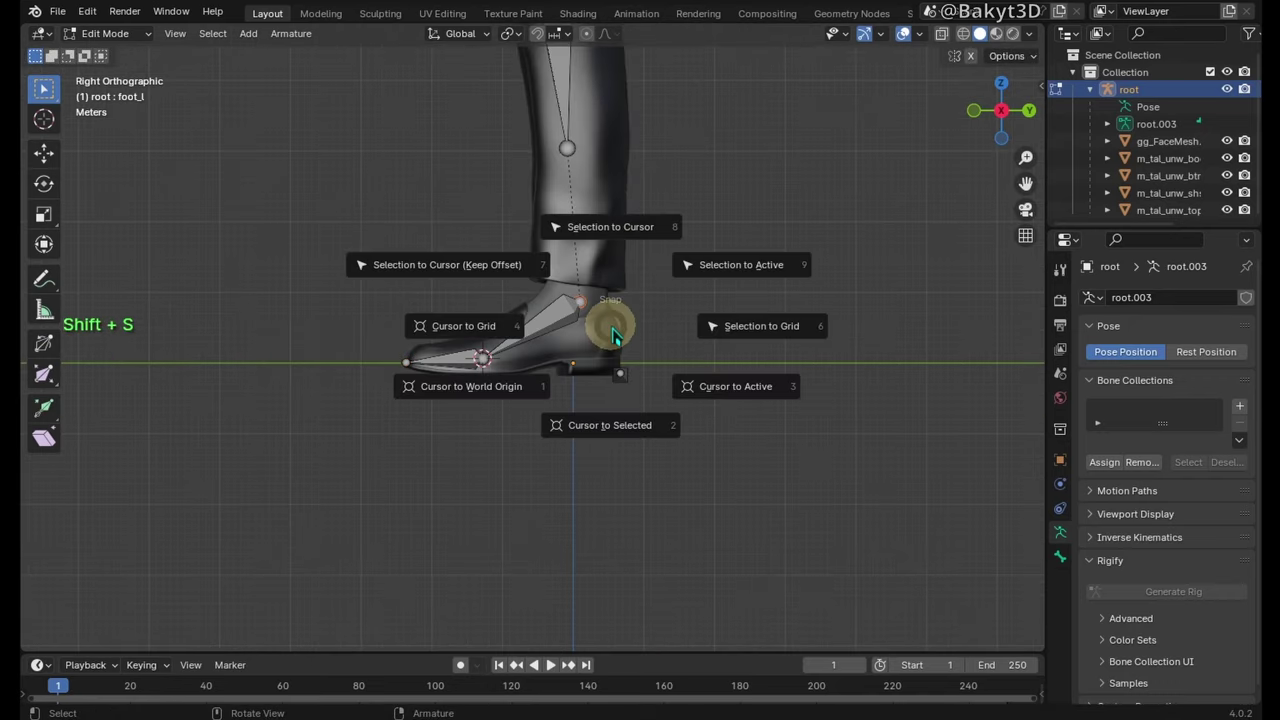
click(613, 337)
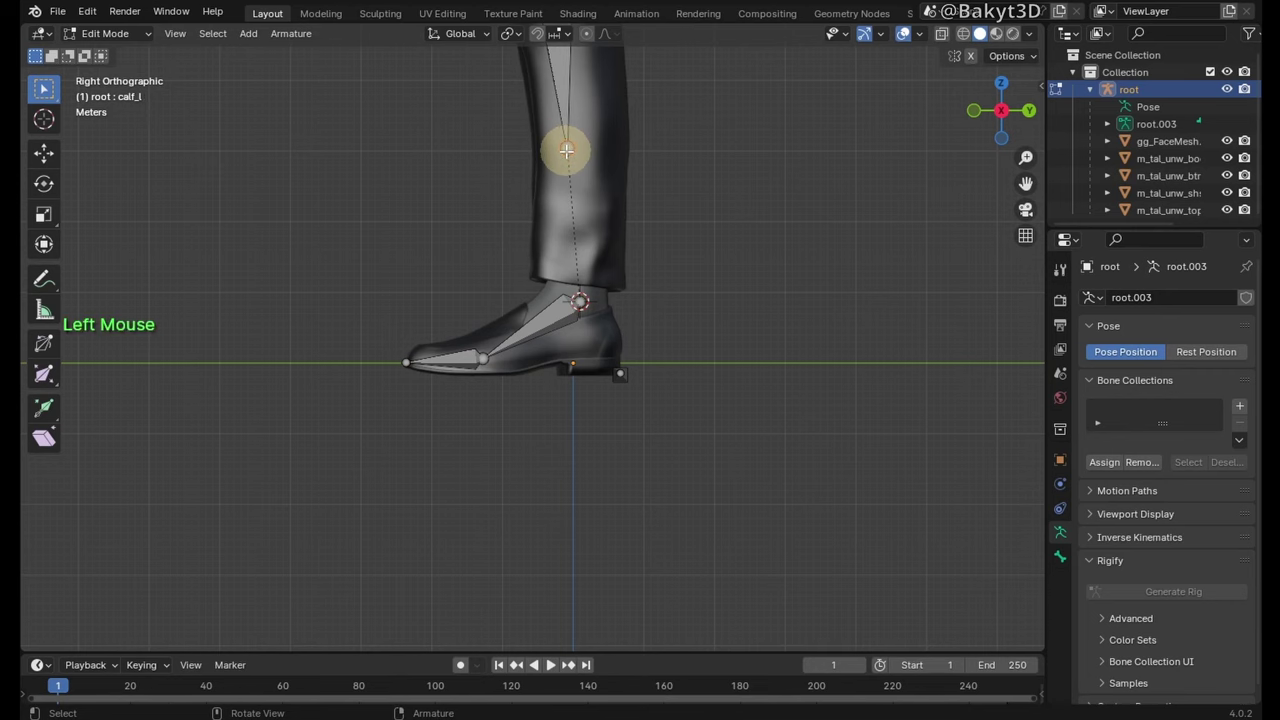
key(shift+s)
click(563, 105)
- Place the 3D cursor at the head of calf_l and snap the tail of thigh_l to it
scroll(557, 109, down, 4)
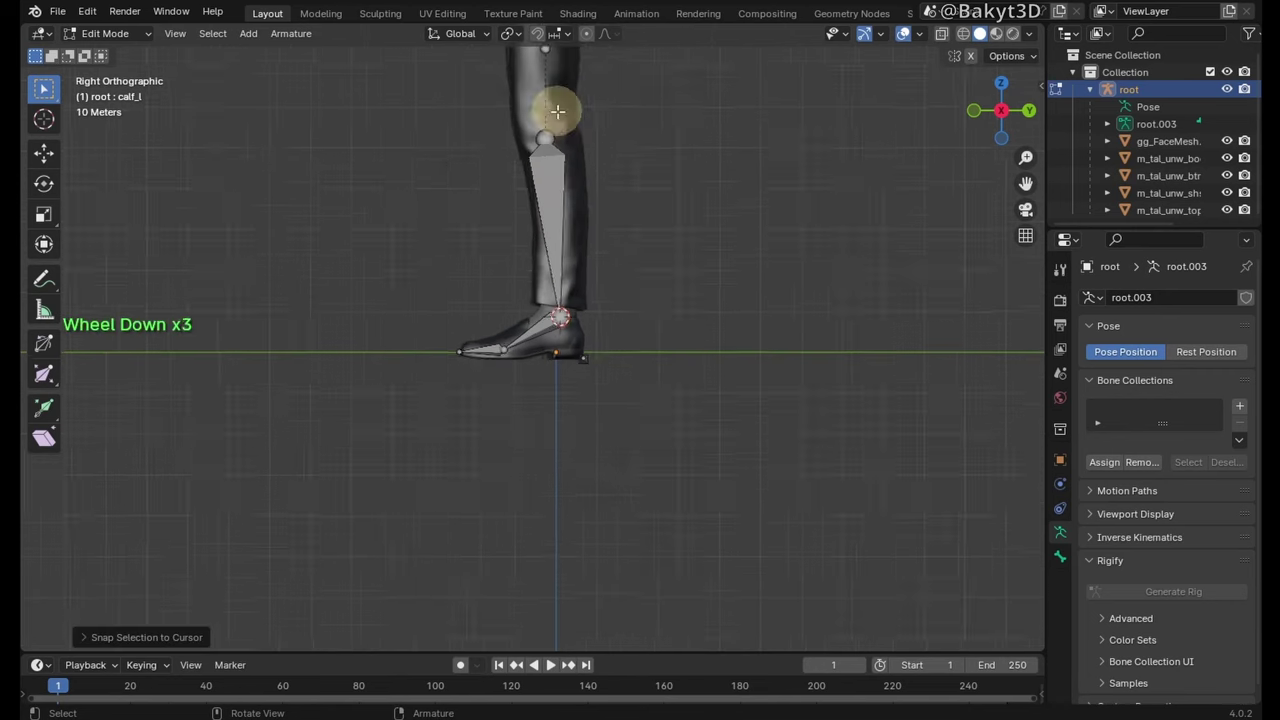
click(545, 173)
key(shift+s)
click(546, 215)
key(shift+s)
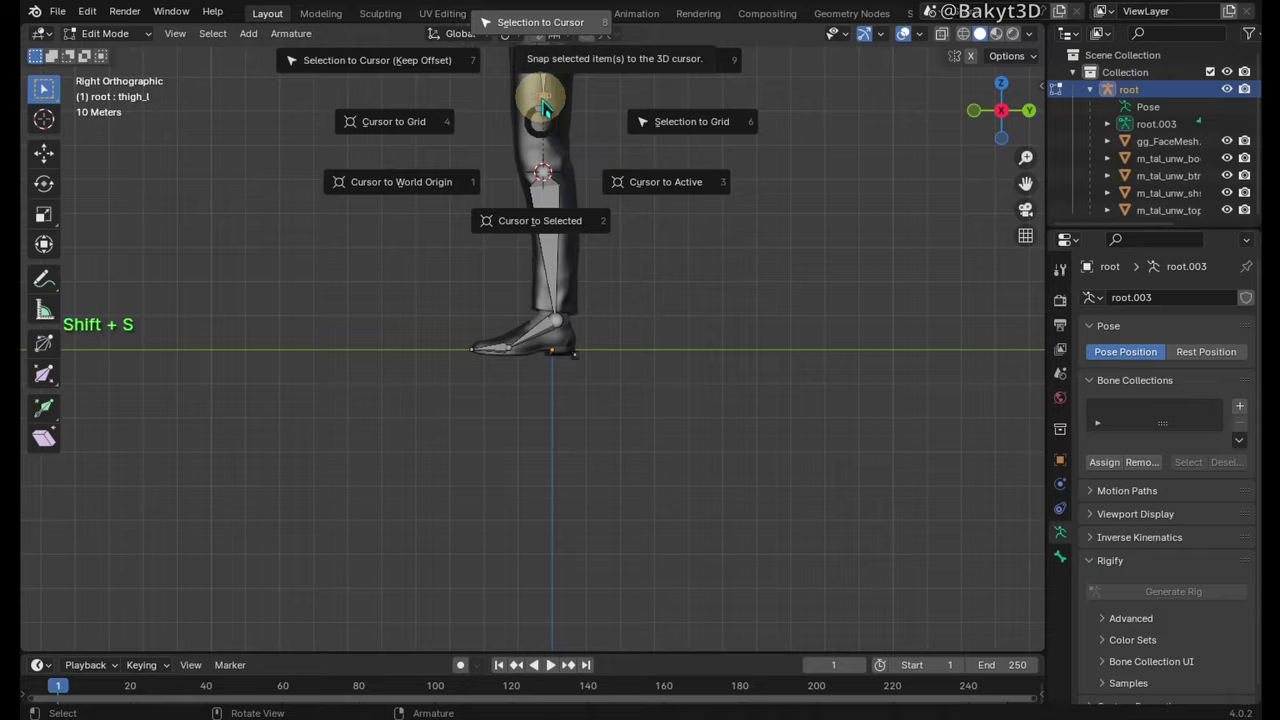
click(565, 22)
- Snap the tail of the pelvis bone to the 3D cursor at the base of the lowest spine bone
middle_drag(525, 330, 634, 271)
scroll(516, 297, up, 3)
drag(485, 259, 528, 312)
key(KP_Decimal)
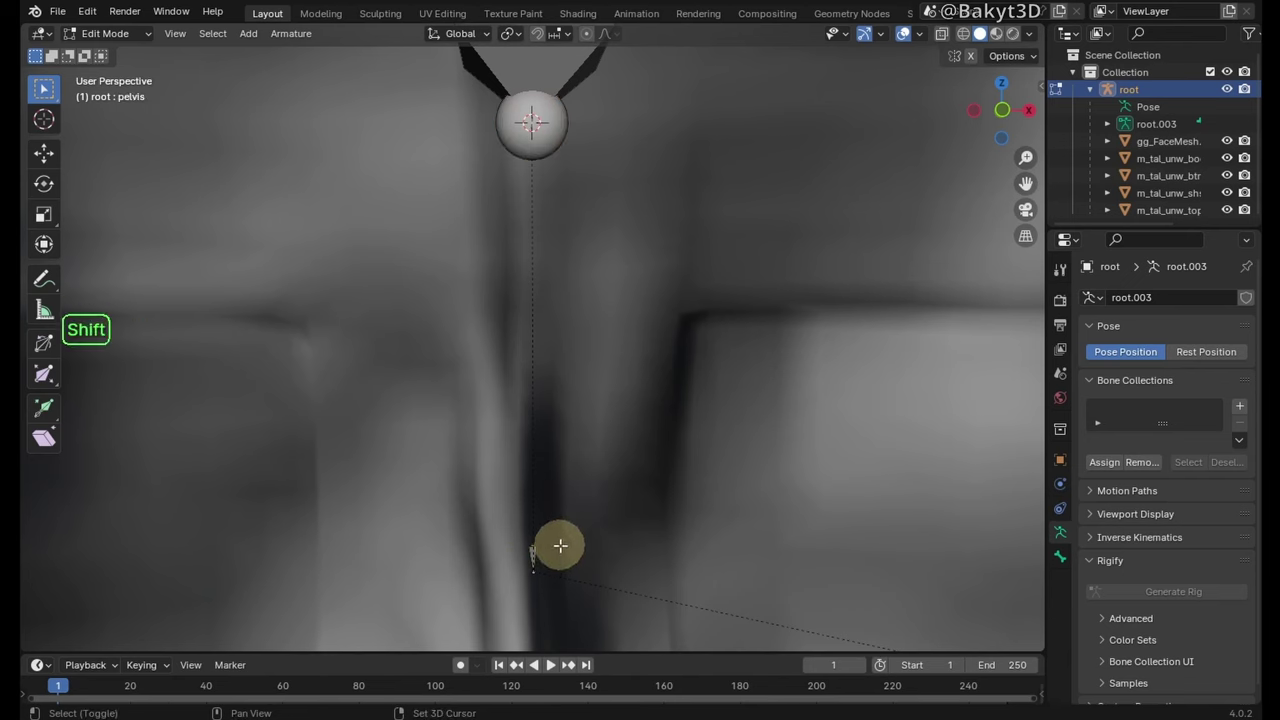
key(shift+s)
click(560, 455)
- Temporarily hide the spine bone overlapping spine_05, pull the tail of spine_05 upward into the open, and reveal the hidden bone
scroll(563, 435, down, 8)
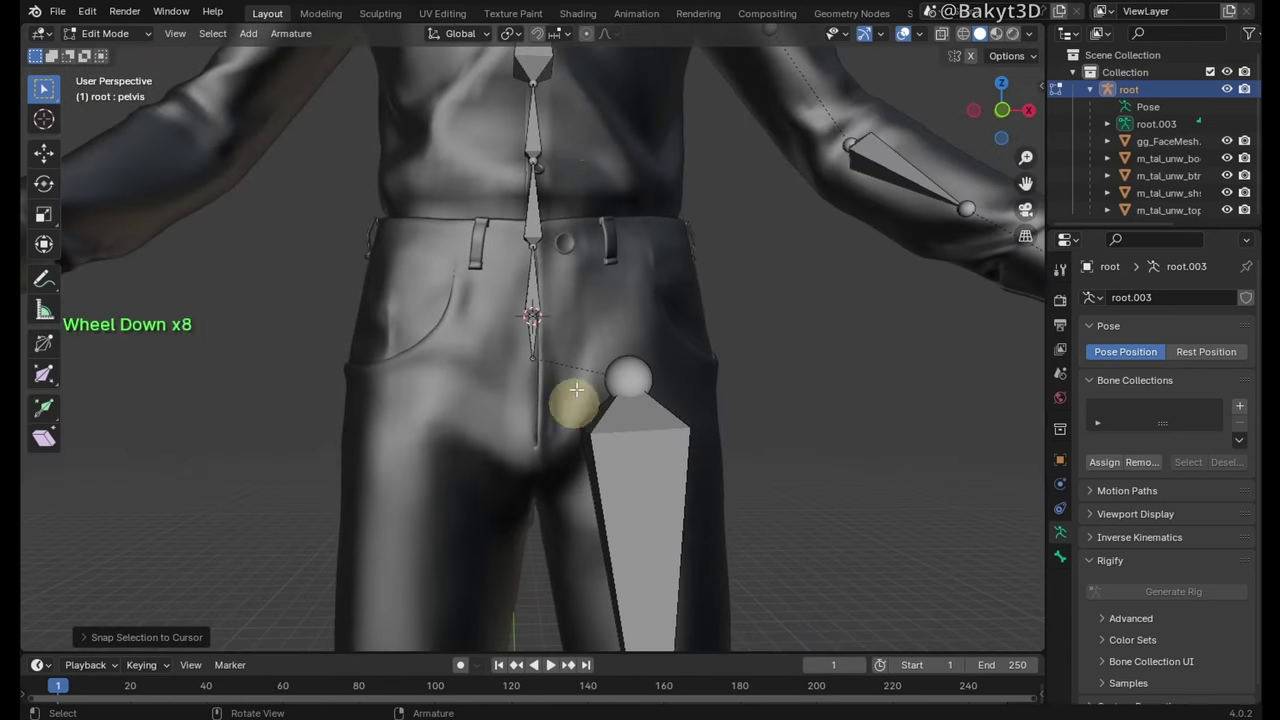
shift+middle_drag(576, 390, 560, 326)
scroll(560, 326, up, 5)
click(560, 313)
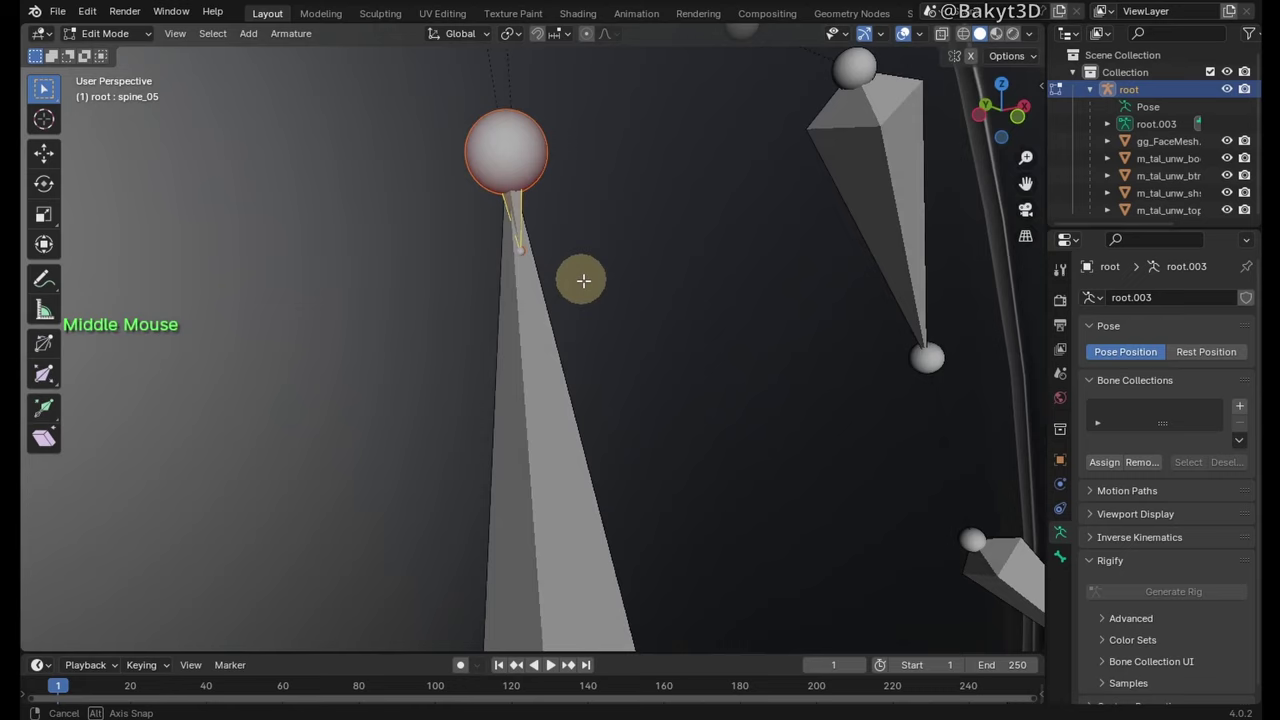
scroll(583, 403, down, 3)
click(563, 432)
key(h)
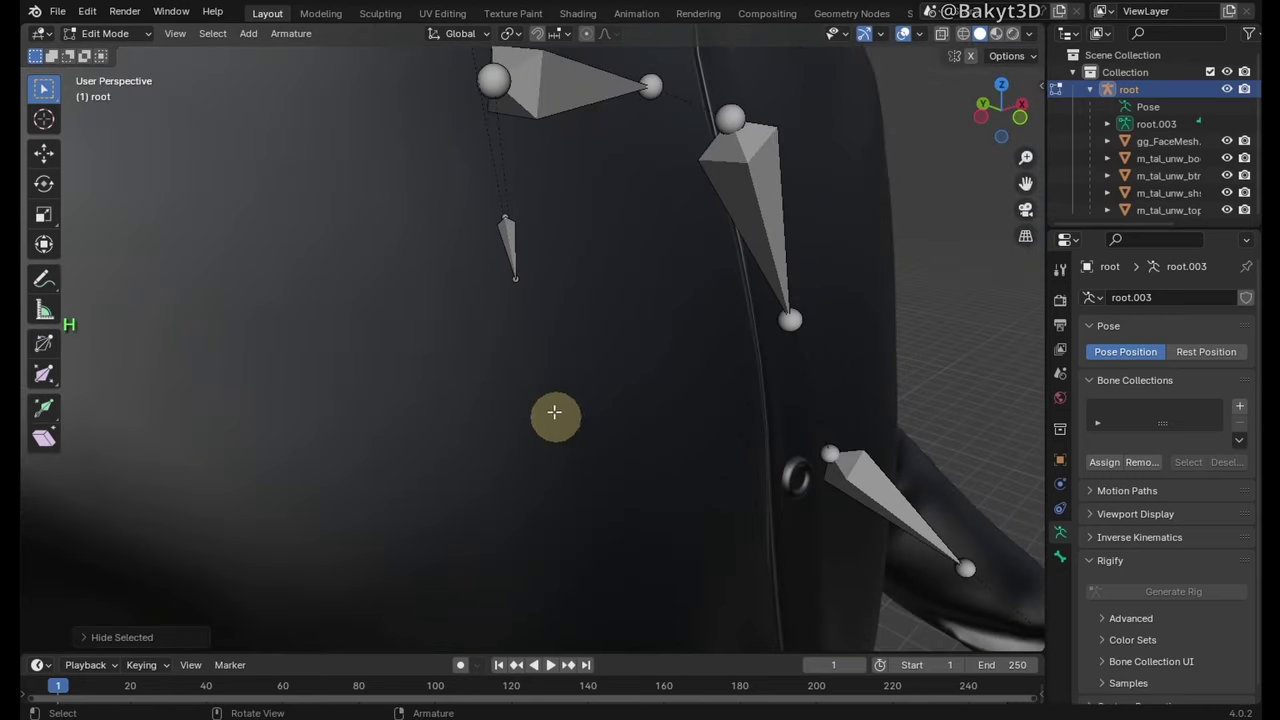
drag(514, 280, 345, 52)
key(alt+h)
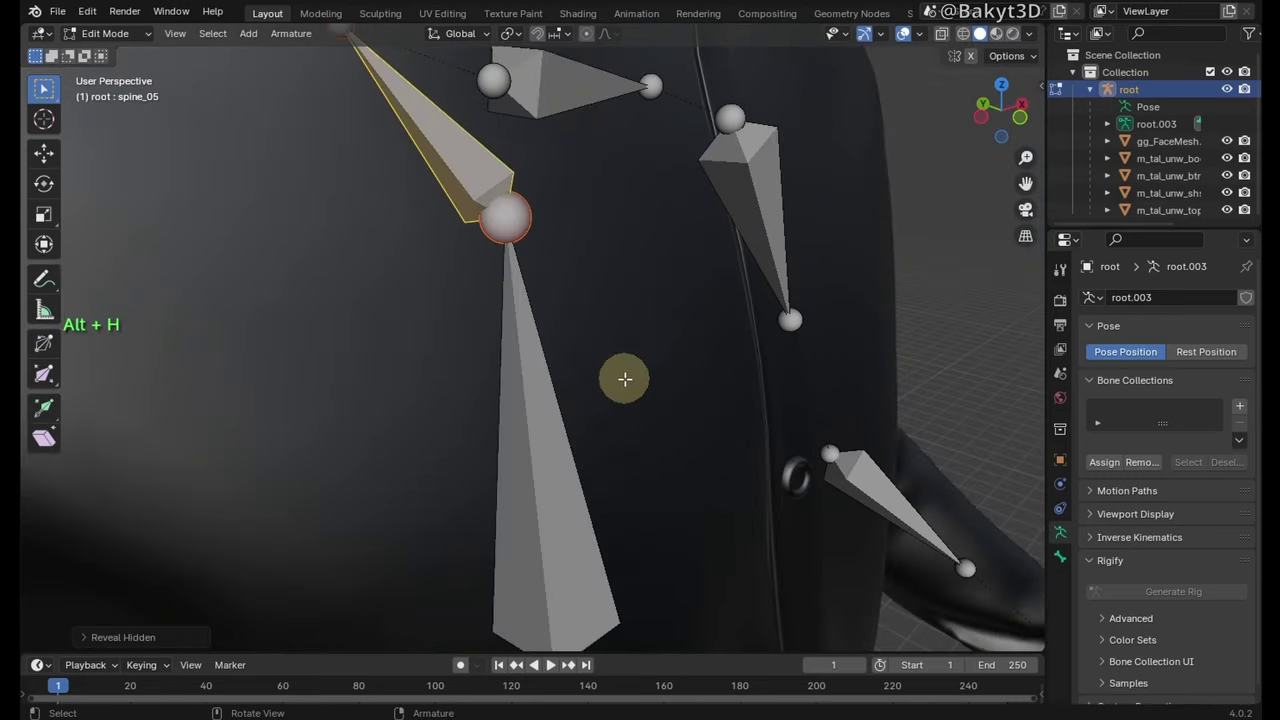
- Place the 3D cursor at the head of neck_01 and snap the tail of spine_05 to it
scroll(475, 200, down, 3)
key(shift+s)
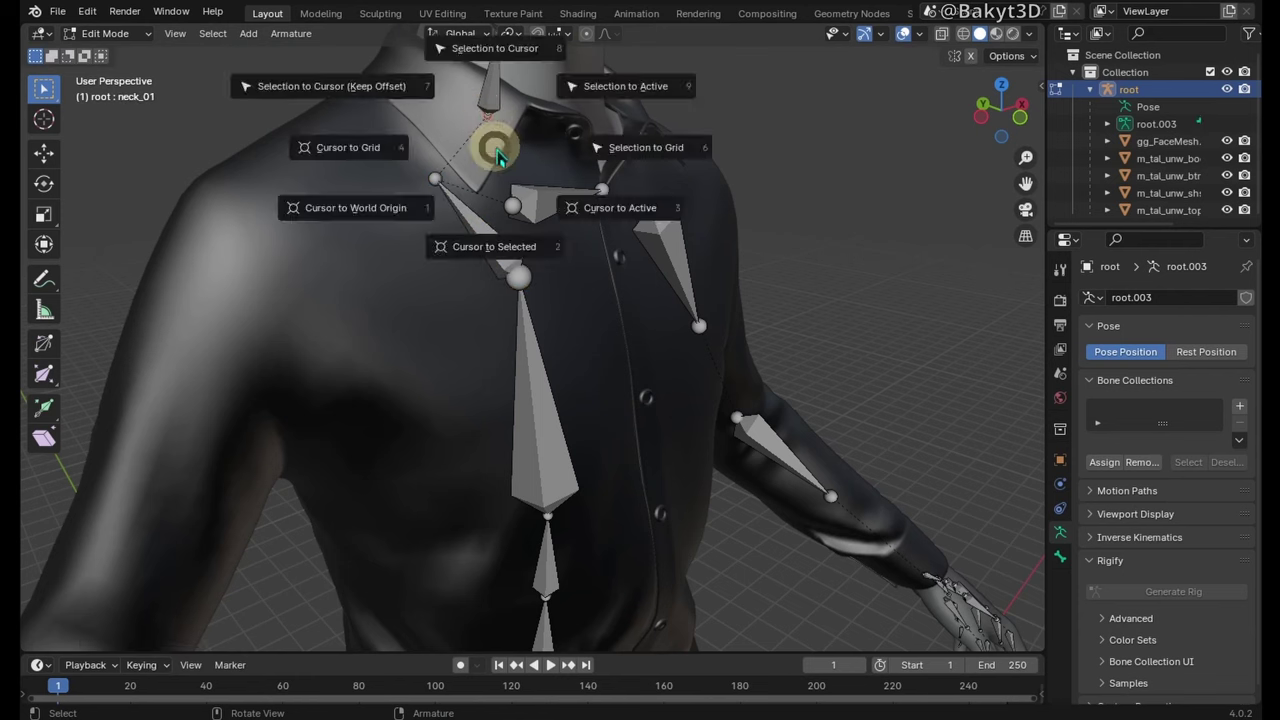
click(494, 244)
click(435, 178)
key(shift+s)
click(441, 124)
- Place the 3D cursor at the head of lowerarm_l and snap the upper arm bone's tail to it
scroll(609, 362, down, 3)
middle_drag(698, 404, 470, 283)
key(shift+s)
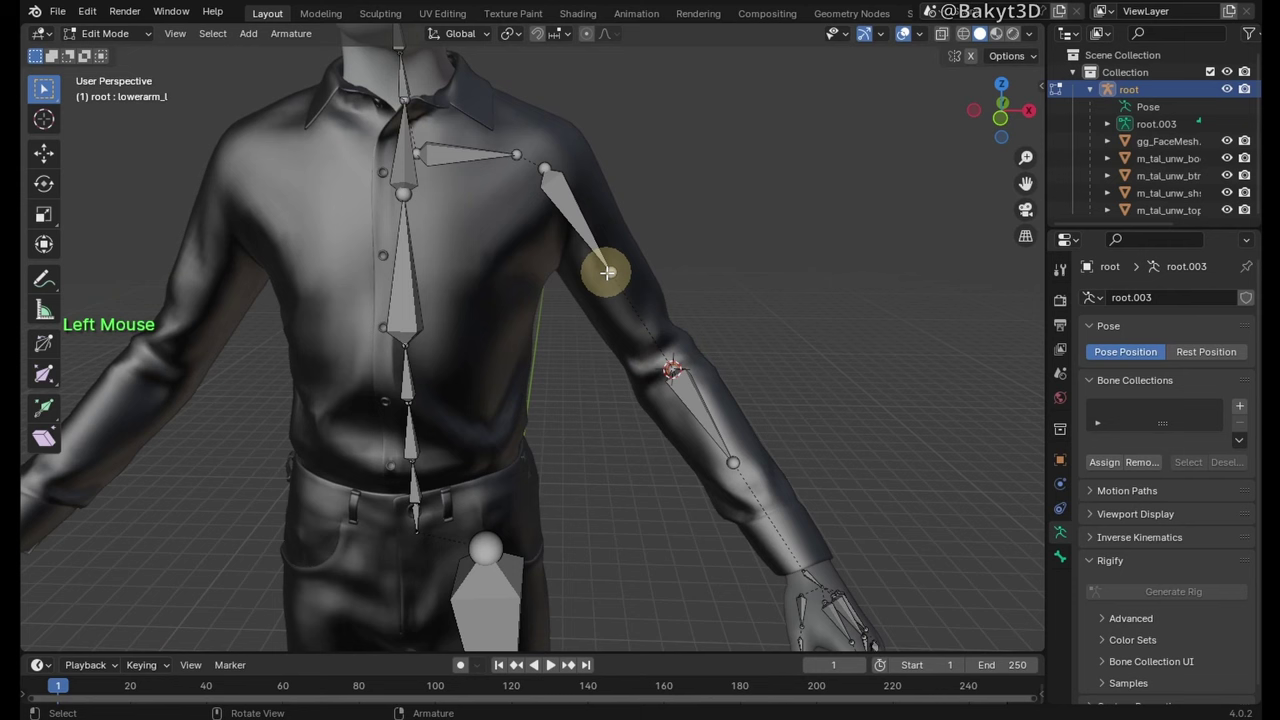
key(shift+s)
click(606, 177)
- Move the tail of the hand_l bone slightly toward the knuckles
click(818, 587)
middle_drag(818, 587, 607, 352)
scroll(814, 571, up, 3)
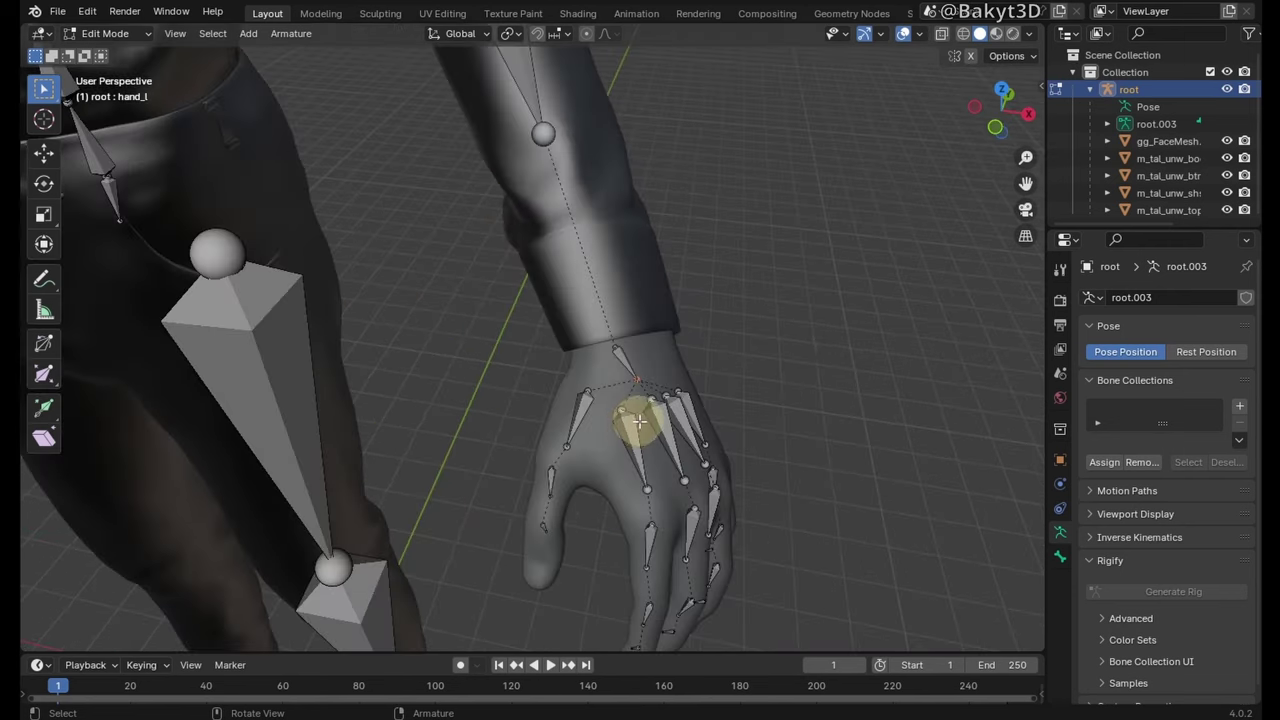
drag(638, 421, 648, 435)
- Place the 3D cursor at the head of hand_l and snap the tail of lowerarm_l to it
click(615, 350)
key(shift+s)
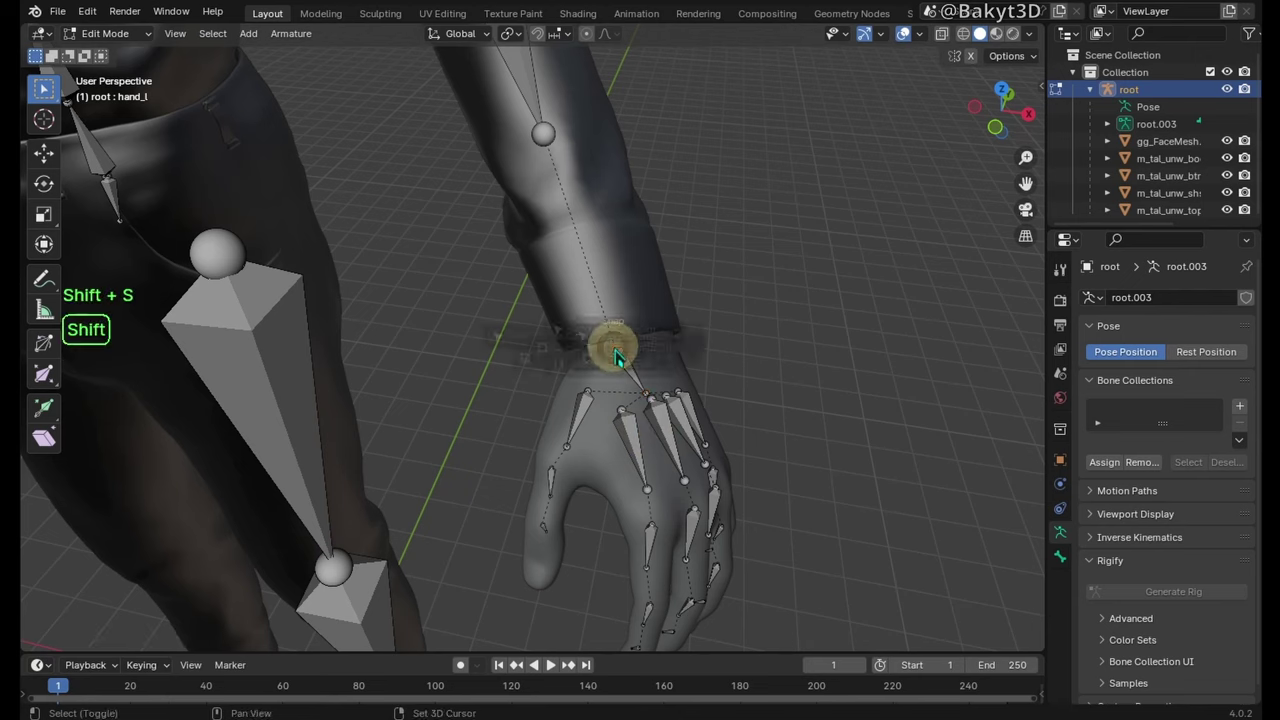
click(615, 359)
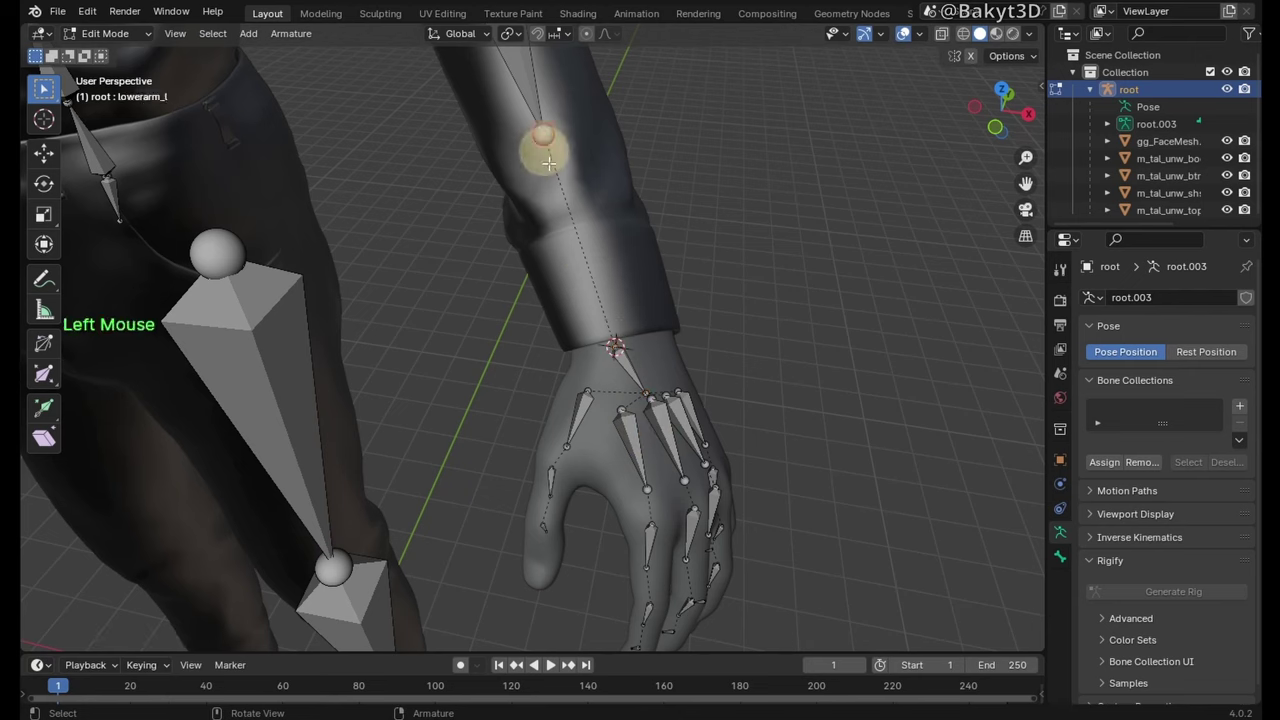
key(shift+s)
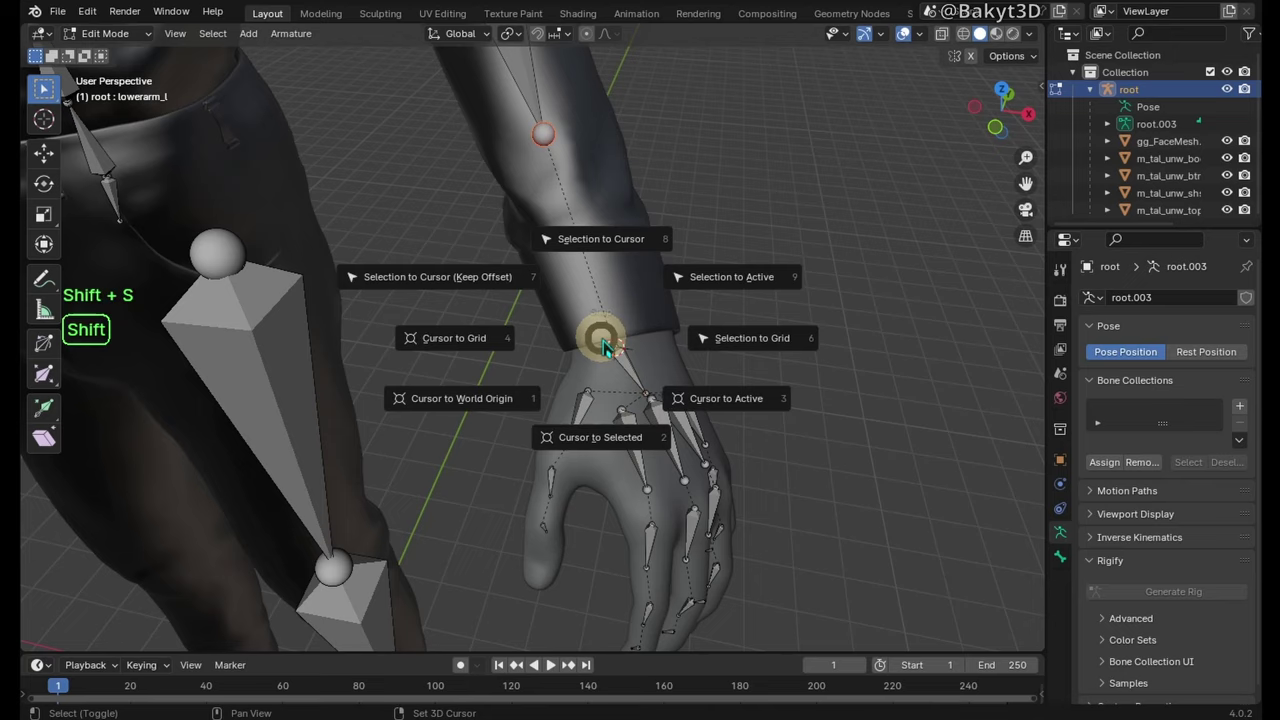
click(605, 324)
- Move the tail of the thumb_03_l bone out to the tip of the left thumb
middle_drag(606, 341, 634, 308)
shift+middle_drag(608, 510, 534, 312)
click(488, 274)
key(g)
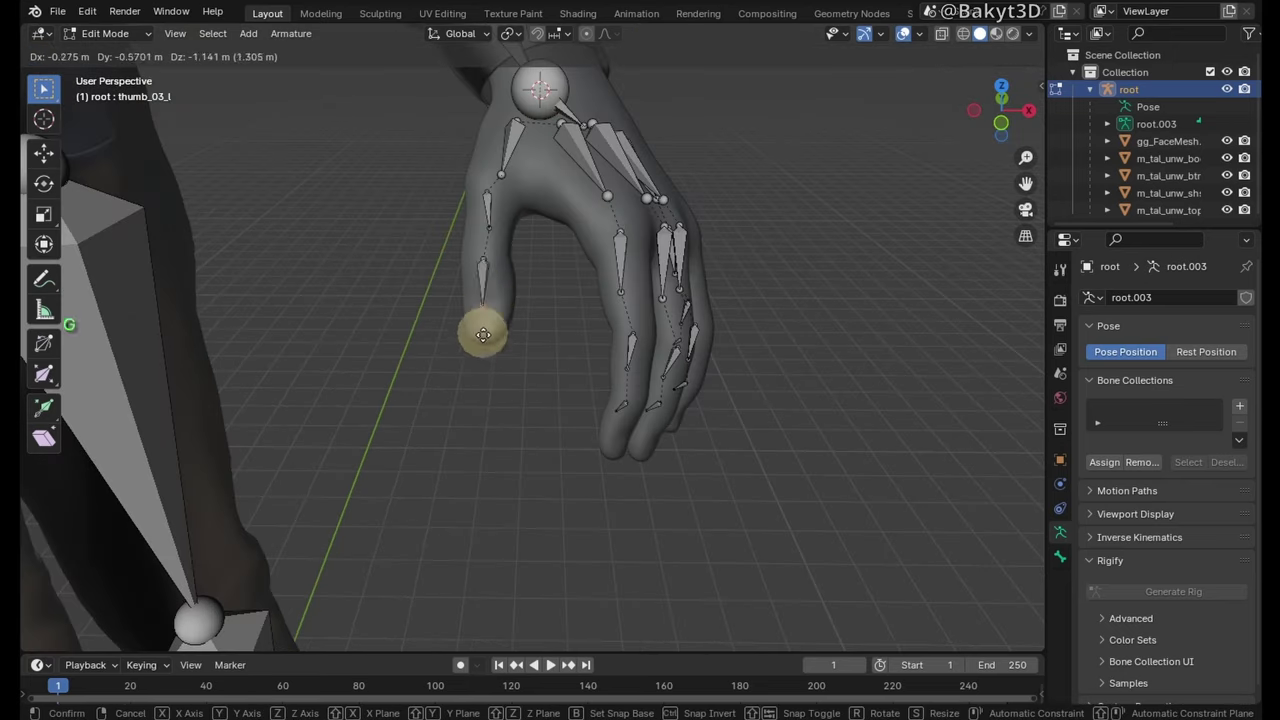
click(482, 368)
- Extend the tails of the index, middle, ring and pinky end bones to their fingertips
click(674, 400)
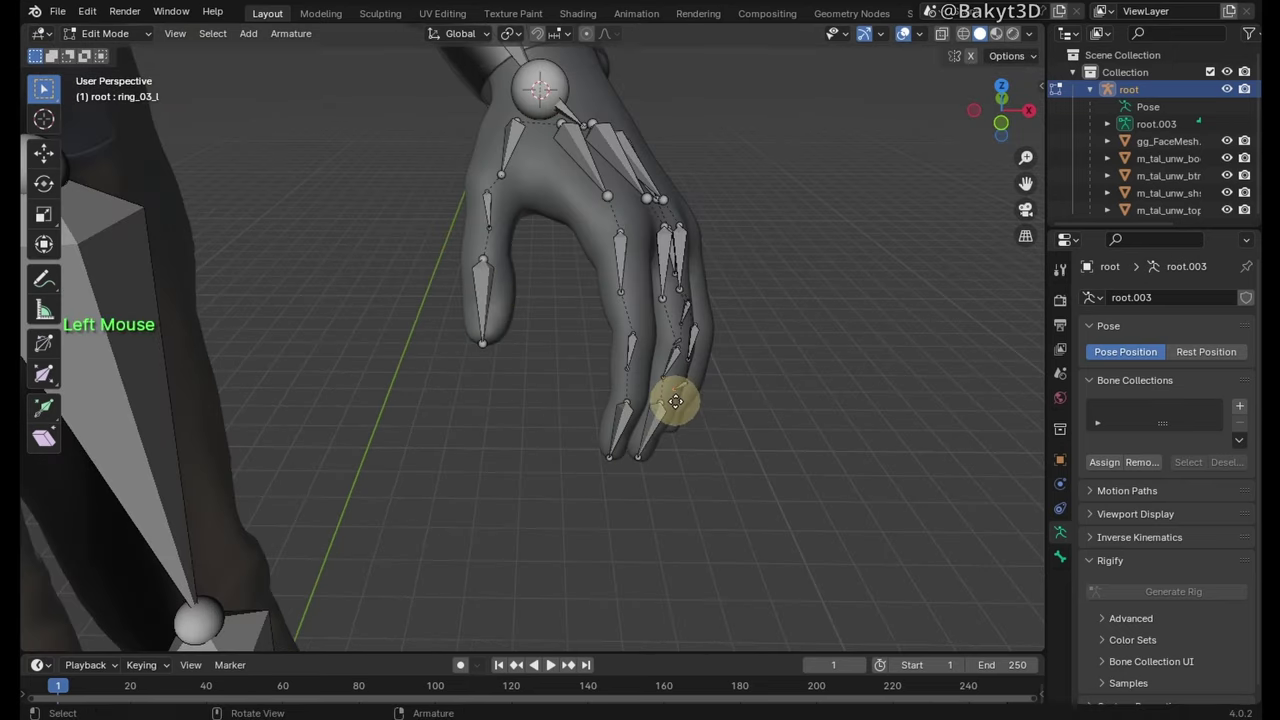
middle_drag(674, 400, 700, 386)
click(694, 455)
middle_drag(694, 455, 529, 343)
click(417, 429)
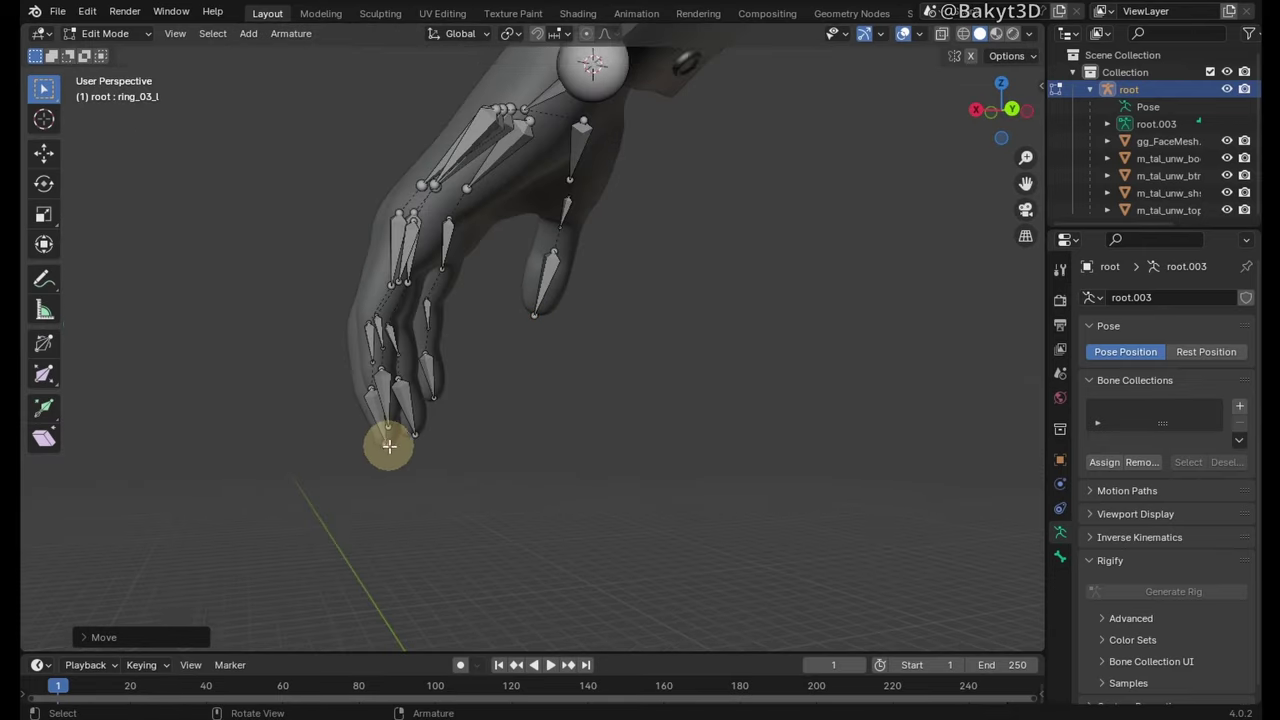
- Fine-tune the end-bone tails of the middle, index, ring and pinky fingers and the thumb to sit at the tips
middle_drag(389, 443, 499, 487)
click(492, 484)
key(g)
click(433, 435)
key(g)
click(569, 498)
click(661, 472)
key(g)
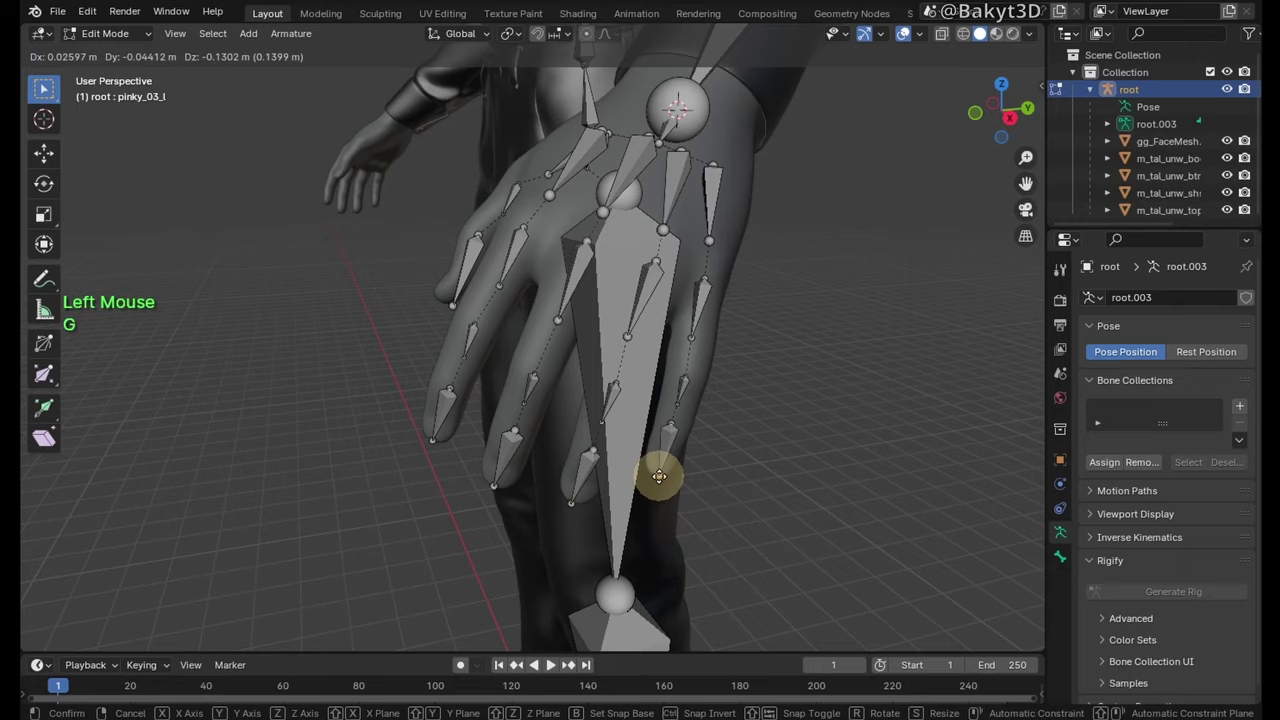
click(449, 308)
key(g)
click(452, 308)
mouse_move(455, 308)
middle_down()
mouse_move(703, 363)
mouse_move(702, 382)
mouse_move(463, 301)
middle_up()
key(g)
- Snap the tail of thumb_02_l to the head of thumb_03_l and the first thumb bone's tail to the head of thumb_02_l
click(577, 412)
key(shift+s)
click(506, 289)
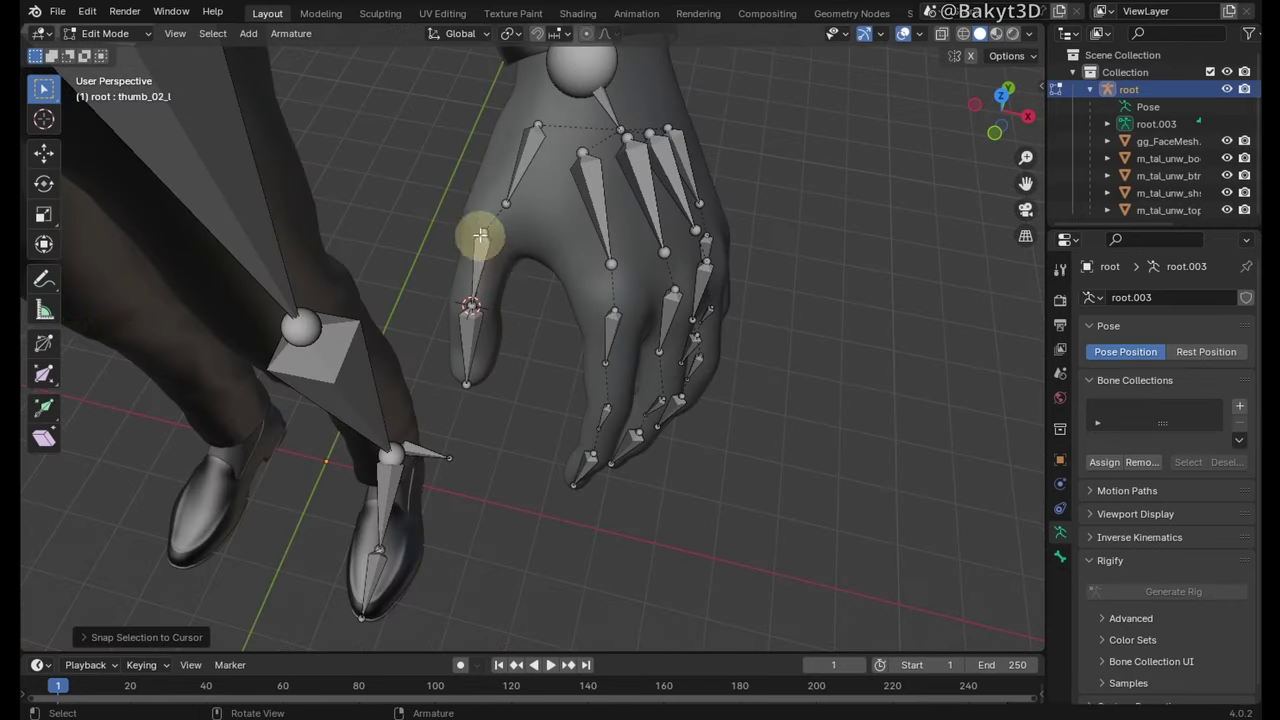
click(505, 204)
key(shift+s)
click(506, 150)
- Snap the tail of index_02_l to the head of index_03_l using the 3D cursor
click(593, 450)
scroll(600, 440, up, 3)
middle_drag(690, 490, 673, 457)
key(shift+s)
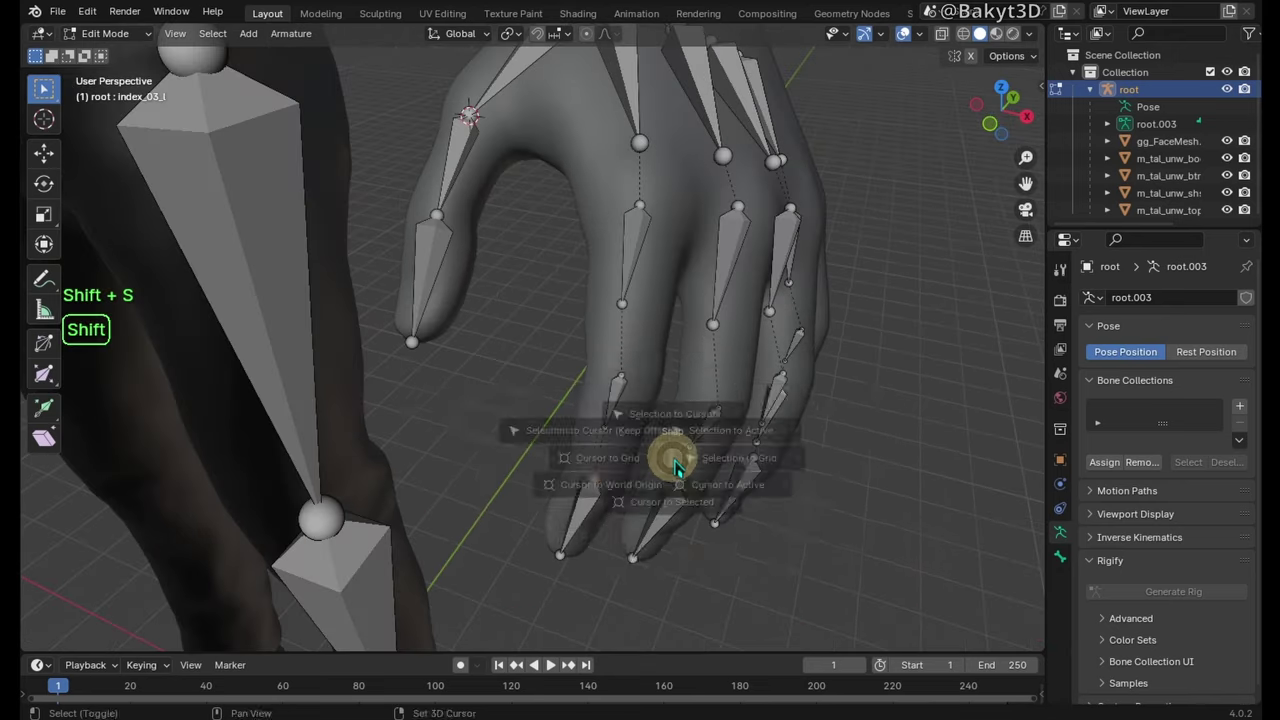
click(672, 503)
click(613, 426)
key(shift+s)
- Snap the tail of index_01_l to the head of index_02_l
click(618, 375)
click(620, 376)
key(shift+s)
click(620, 430)
click(619, 305)
key(shift+s)
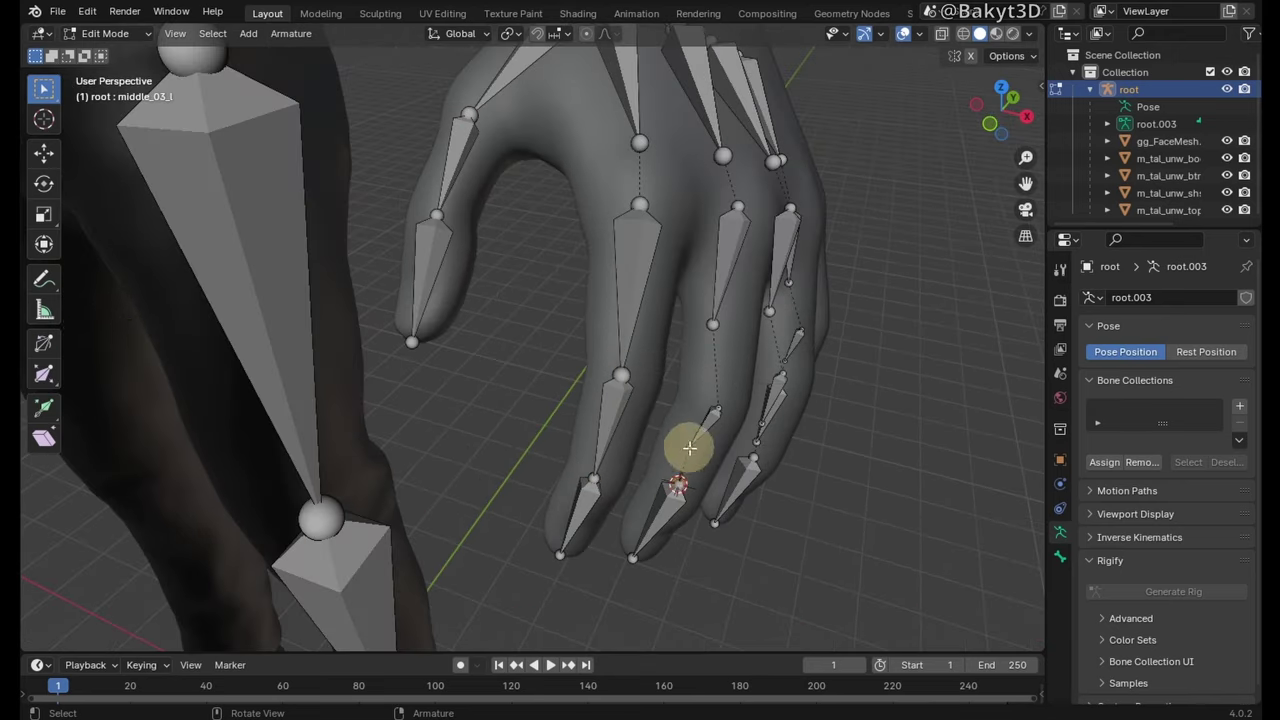
- Snap the tails of the middle and ring finger bones to the heads of the bones that follow them
middle_drag(751, 423, 701, 471)
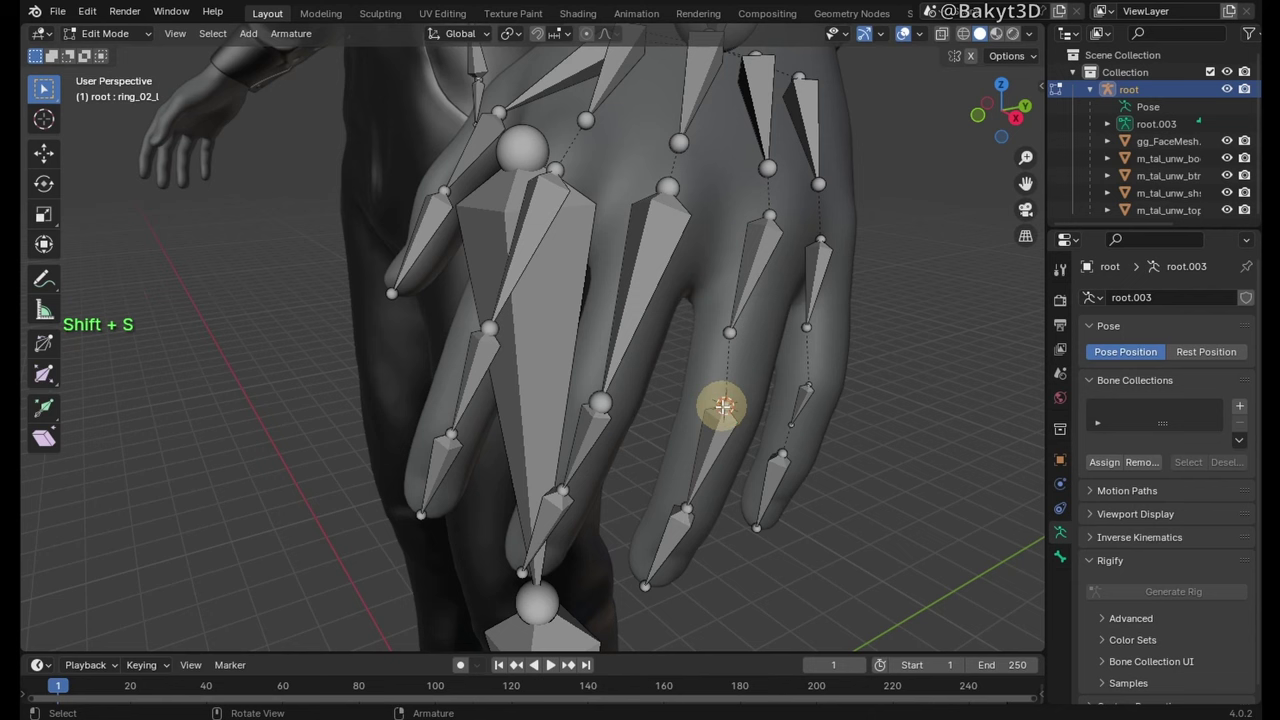
click(730, 335)
key(shift+s)
- Snap the tail of pinky_02_l to the head of pinky_03_l and the tail of pinky_01_l to the head of pinky_02_l
click(784, 453)
key(shift+s)
click(791, 424)
key(shift+s)
click(808, 385)
key(shift+s)
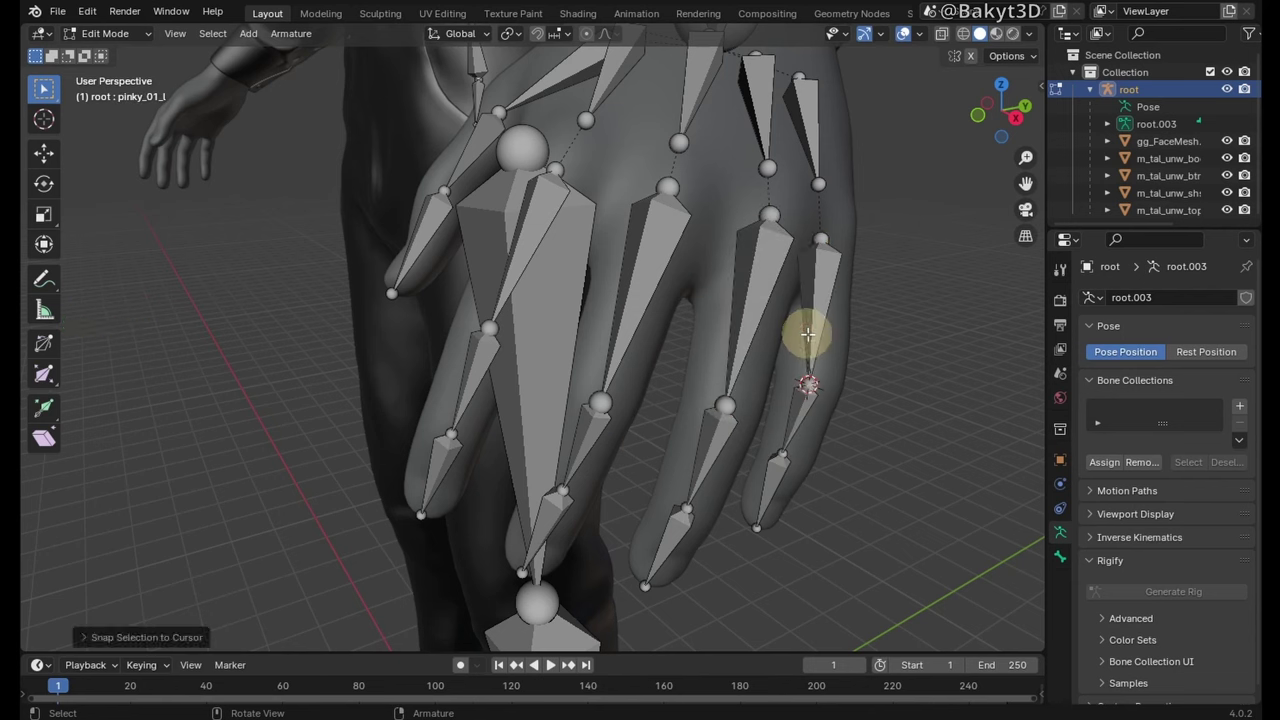
- Snap the tails of the pinky, ring, middle and index metacarpal bones to the heads of their fingers' first bones
drag(821, 185, 820, 237)
click(767, 216)
click(668, 188)
click(678, 143)
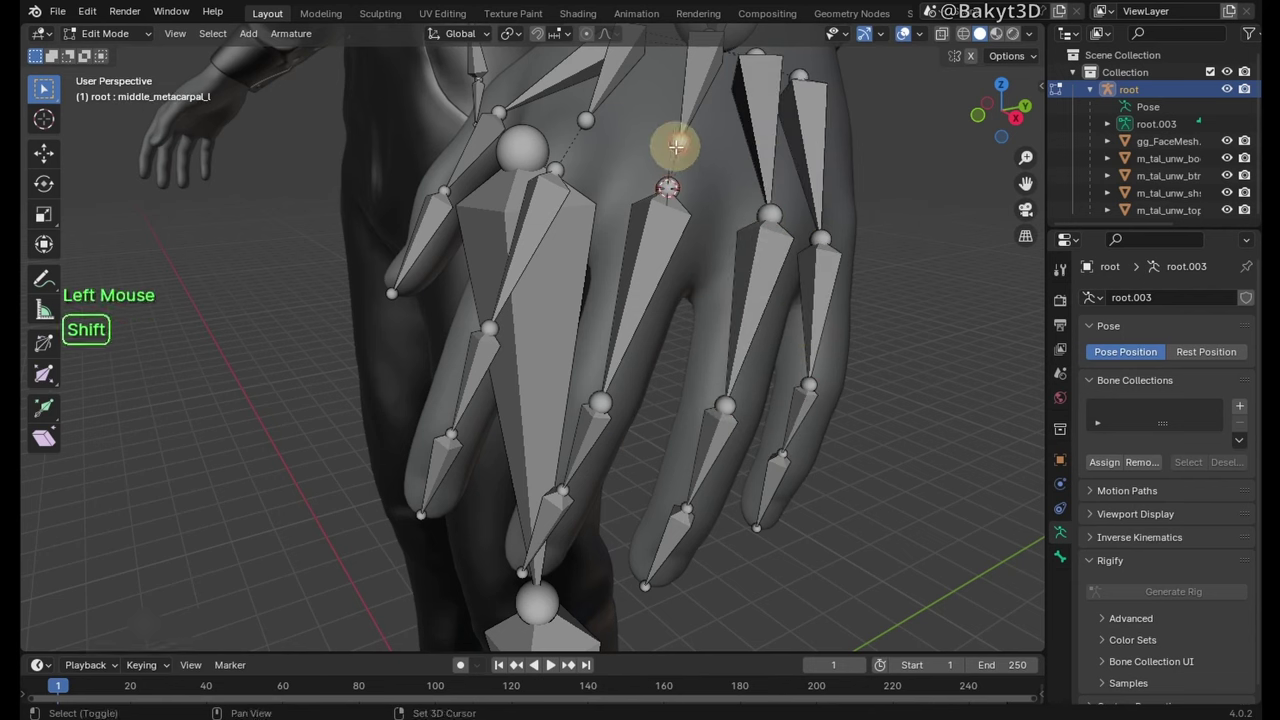
key(shift+s)
click(558, 169)
key(shift+s)
click(585, 121)
key(shift+s)
- Move the tail of the head bone up to the crown of the head in the right side view
scroll(583, 121, down, 7)
key(KP_3)
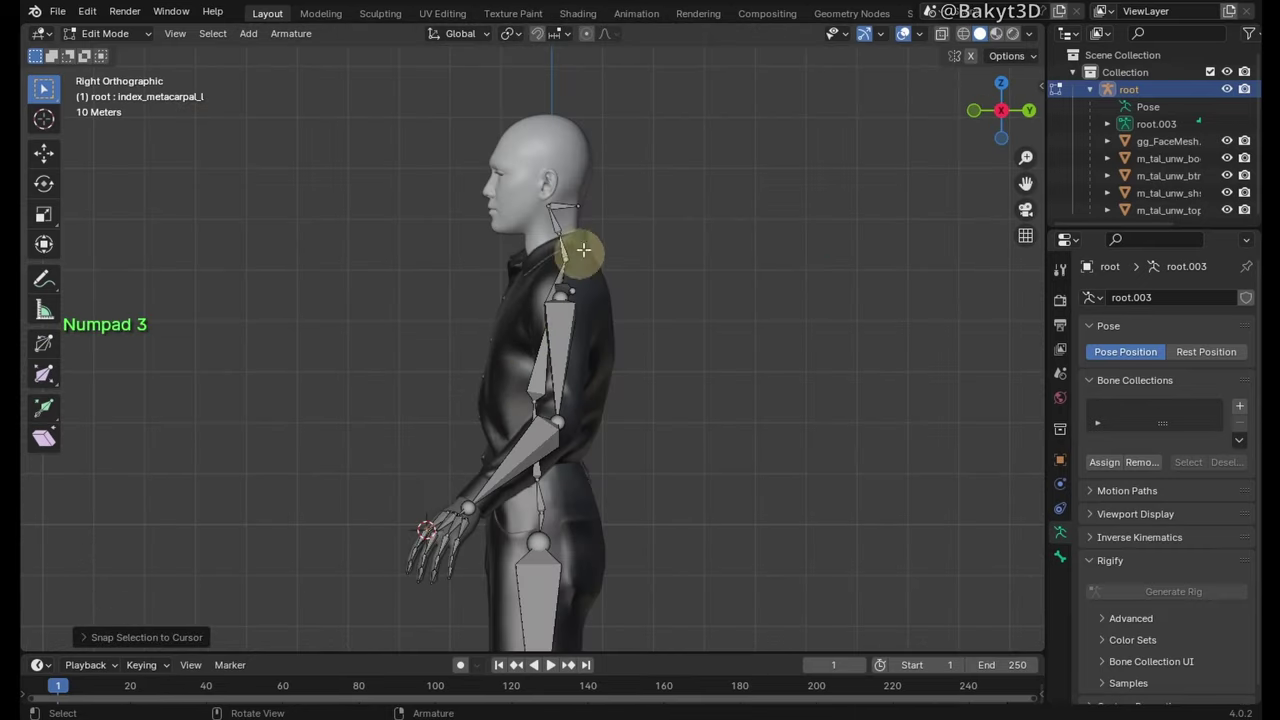
drag(578, 204, 547, 113)
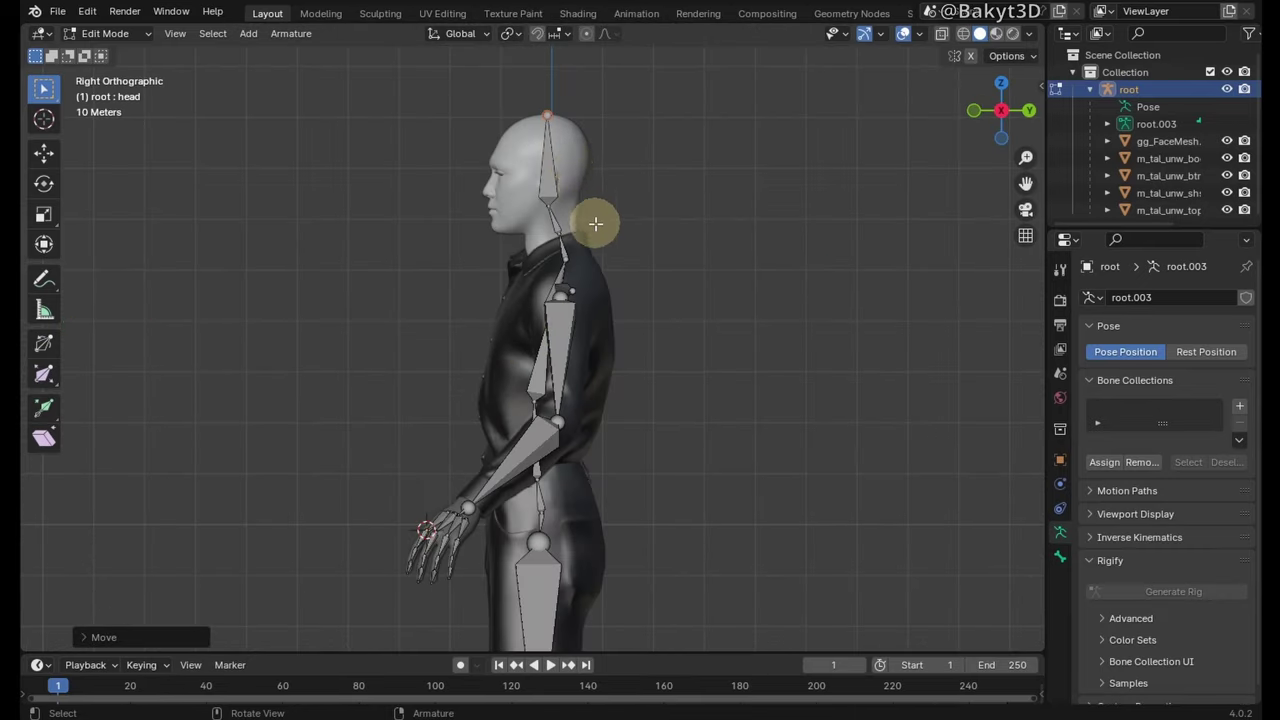
- Parent the left toe bone to foot_l with the Connected option
scroll(595, 224, down, 2)
shift+middle_drag(581, 488, 575, 214)
middle_drag(507, 369, 551, 462)
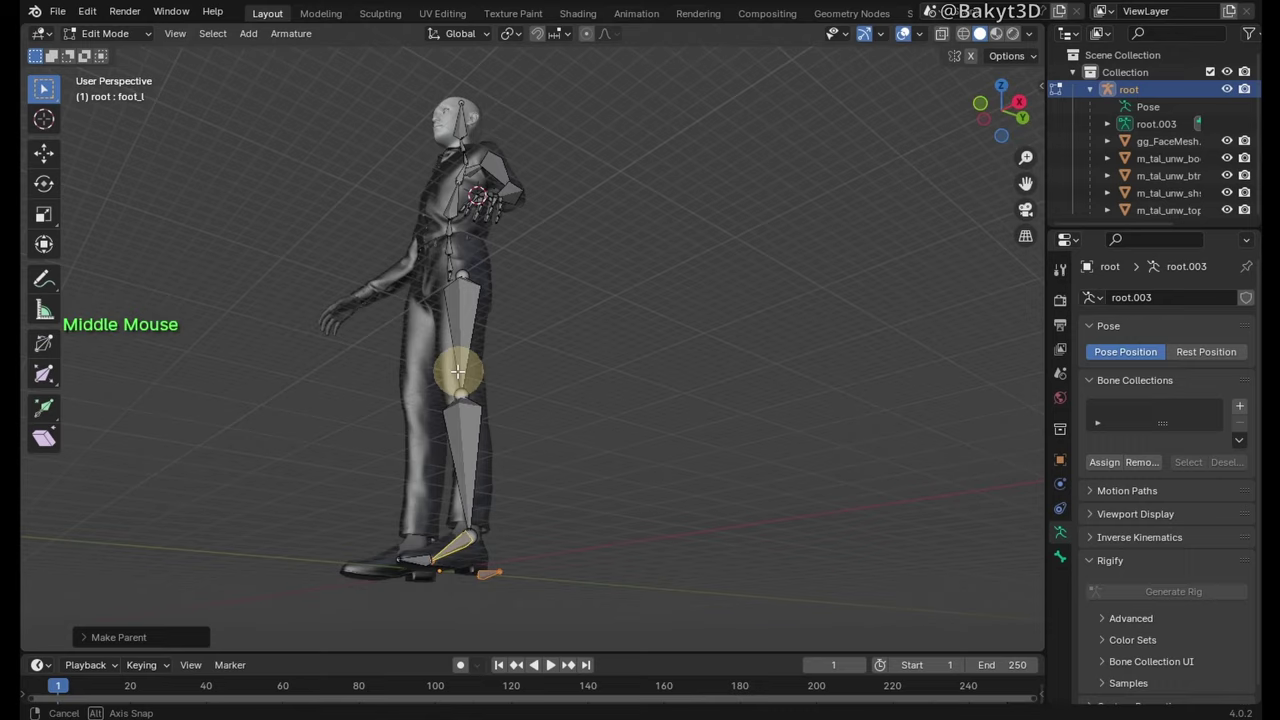
middle_drag(457, 372, 428, 512)
click(428, 512)
key(ctrl+p)
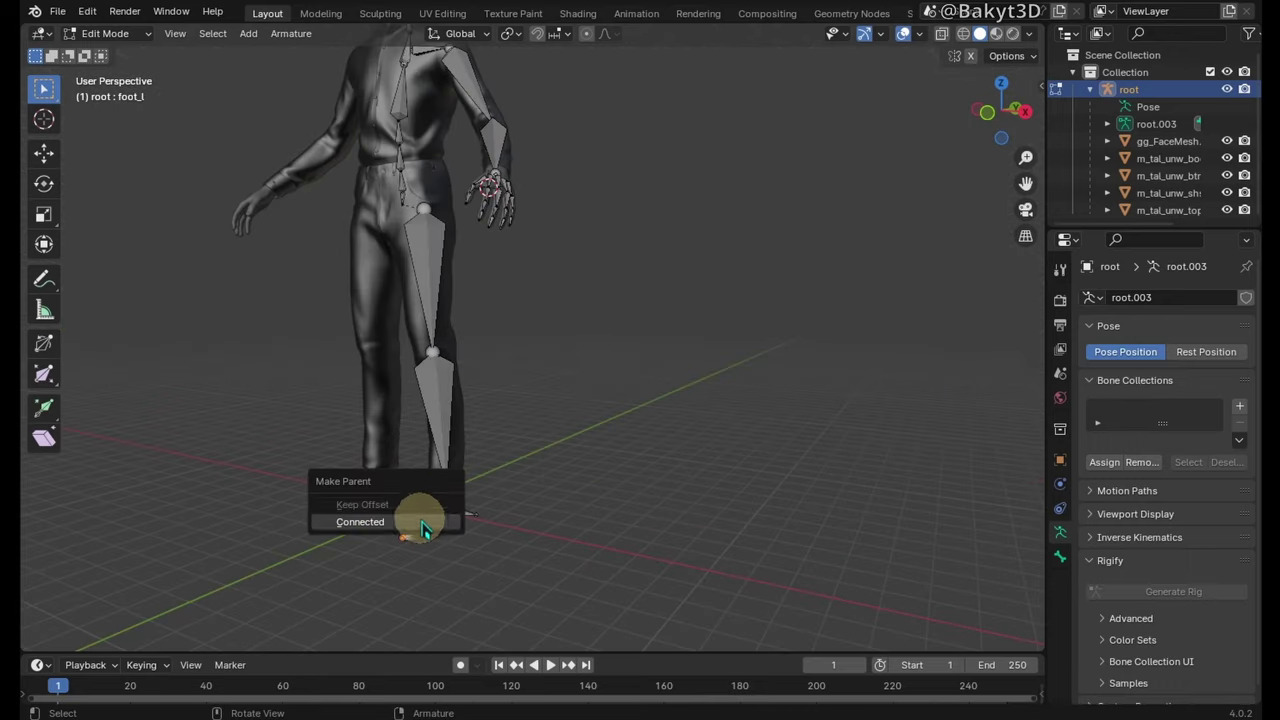
click(424, 524)
- Parent foot_l to calf_l and calf_l to thigh_l, both with the Connected option
key(ctrl+p)
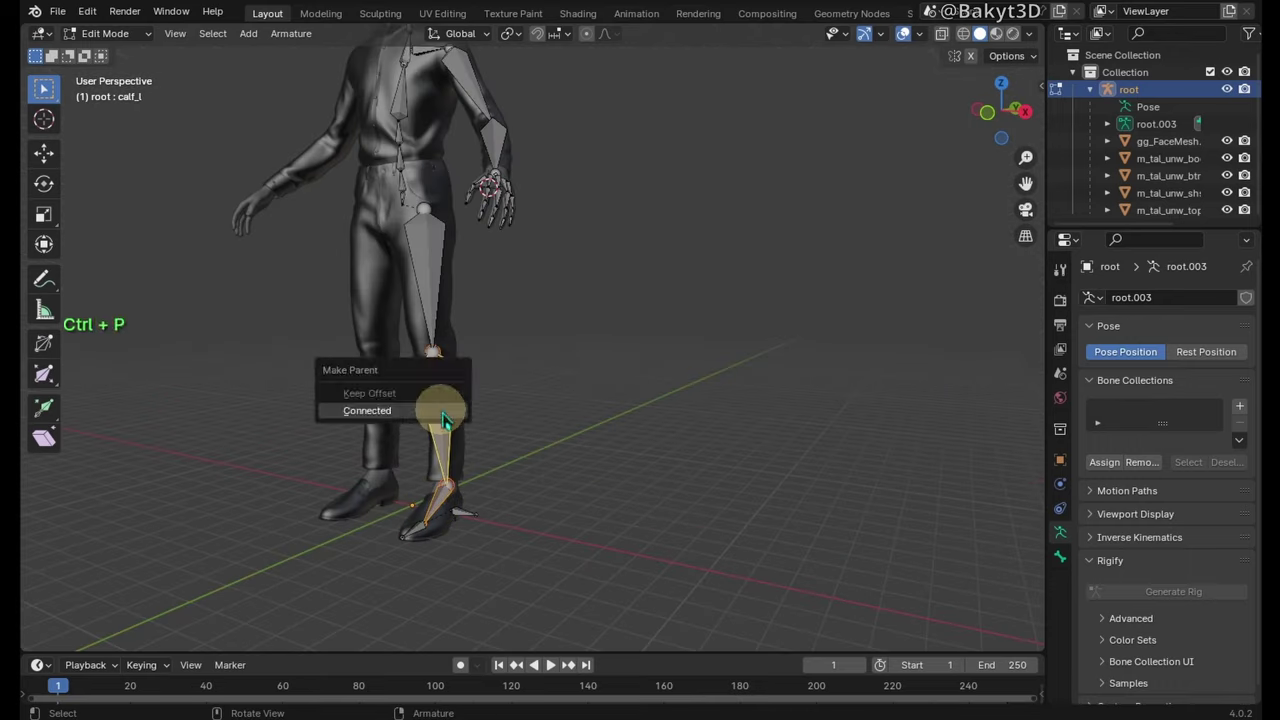
click(441, 410)
key(ctrl+p)
click(423, 277)
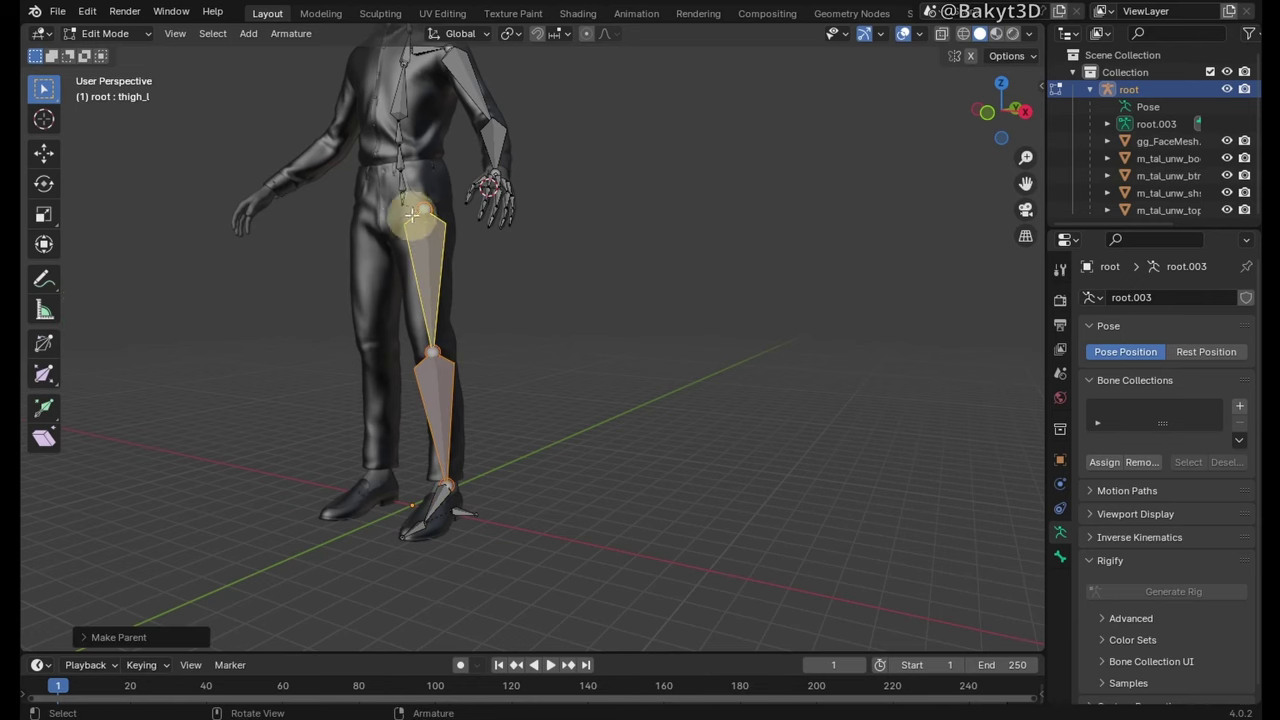
- Parent the left hand bone to lowerarm_l and lowerarm_l to upperarm_l, both with the Connected option
middle_drag(423, 277, 472, 454)
scroll(543, 534, up, 6)
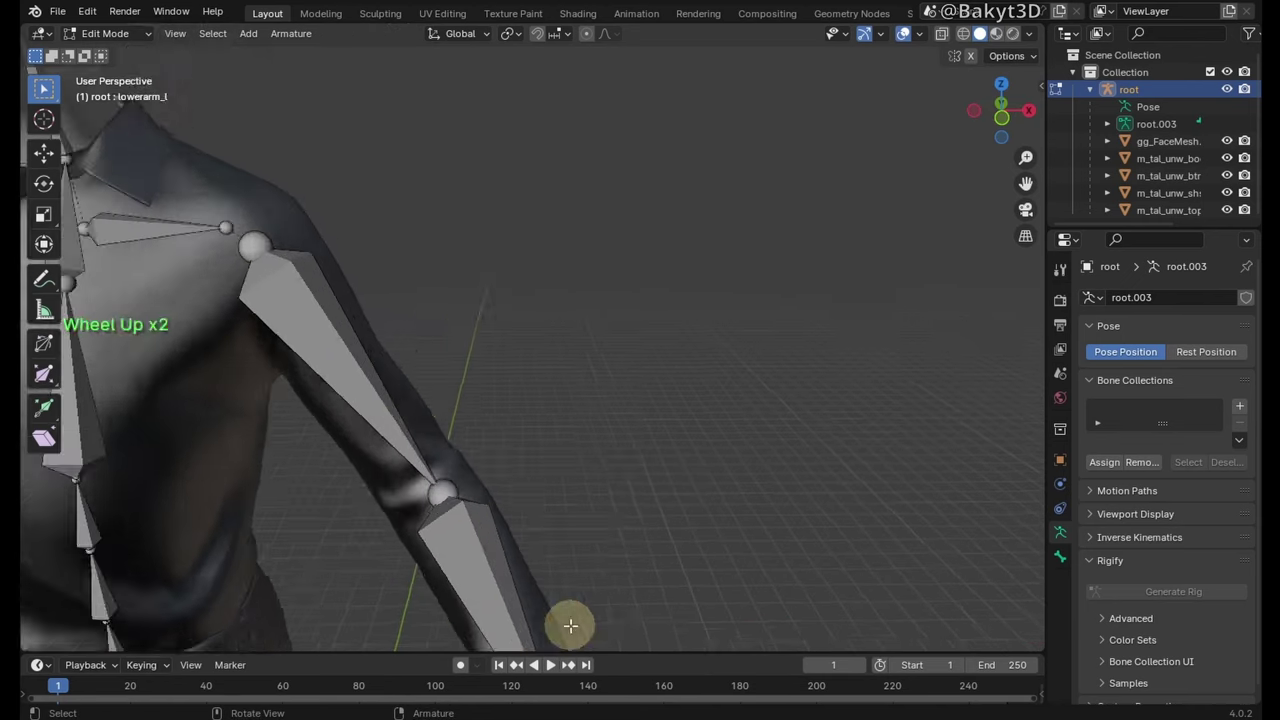
click(588, 563)
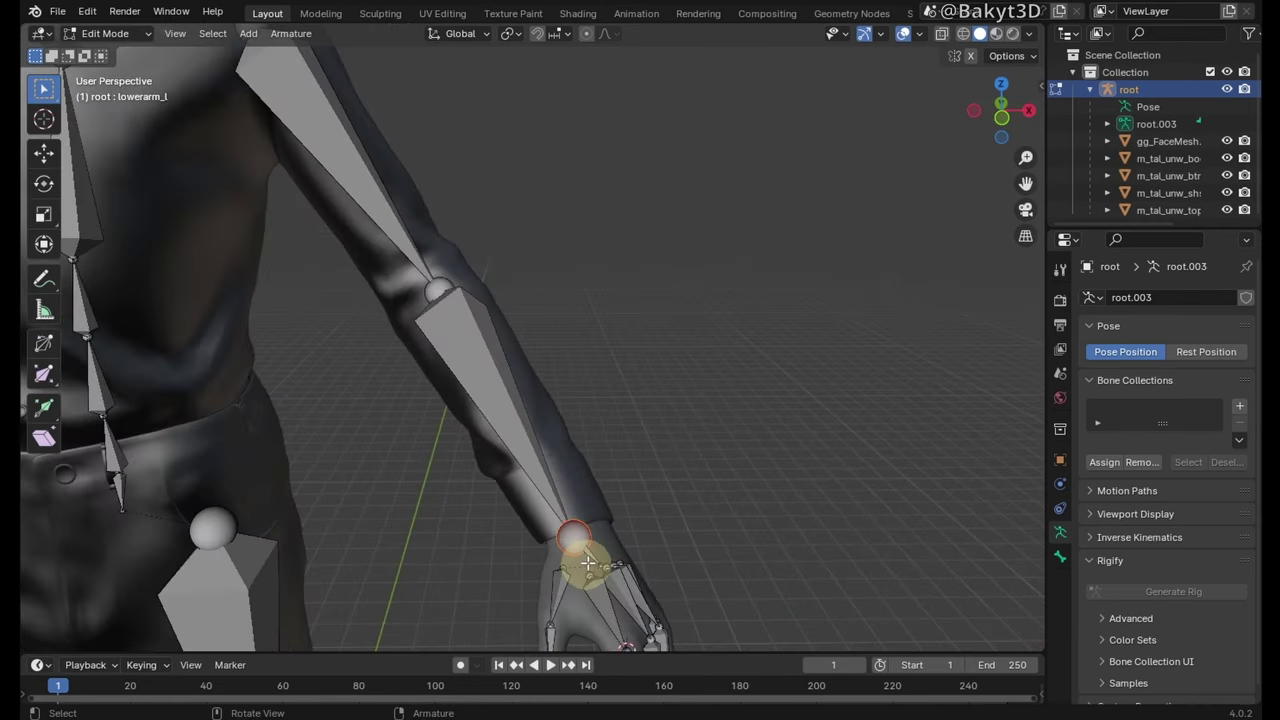
key(ctrl+p)
click(502, 421)
shift+click(357, 168)
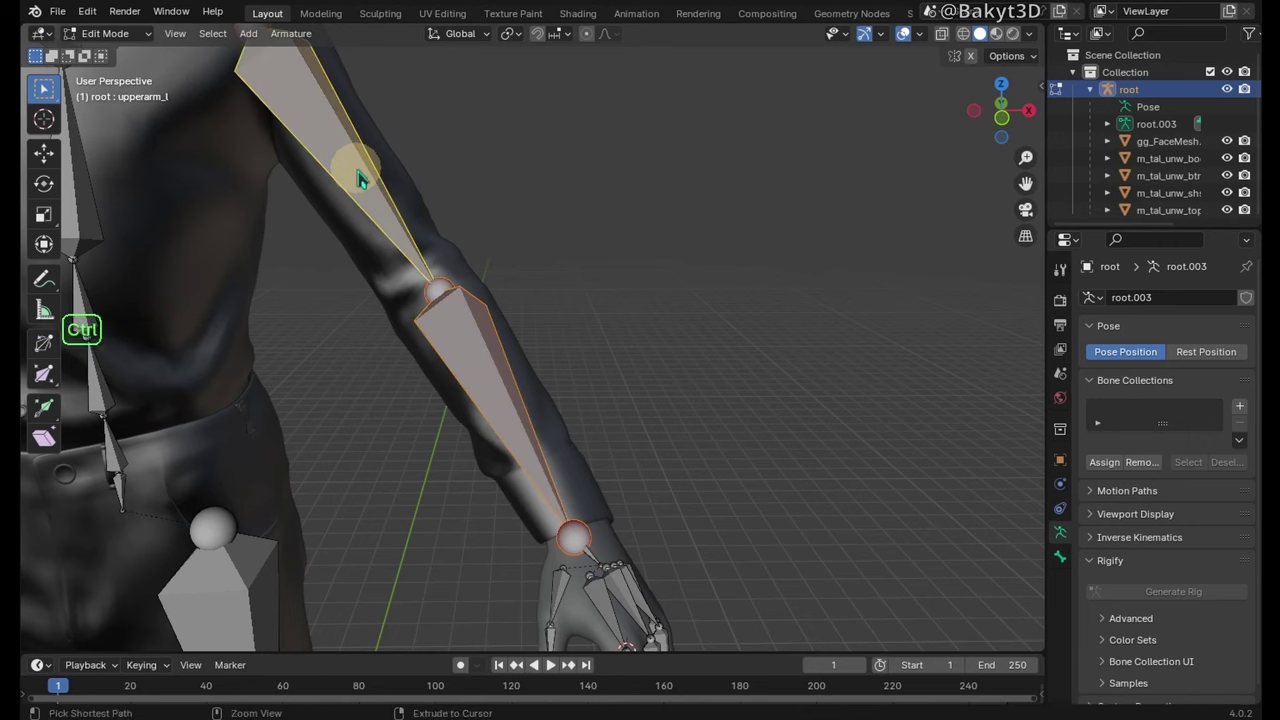
key(ctrl+p)
click(357, 168)
- Parent thumb_03_l to thumb_02_l and thumb_02_l to thumb_01_l, both with the Connected option
shift+middle_drag(587, 583, 576, 314)
click(540, 385)
shift+click(537, 342)
key(ctrl+p)
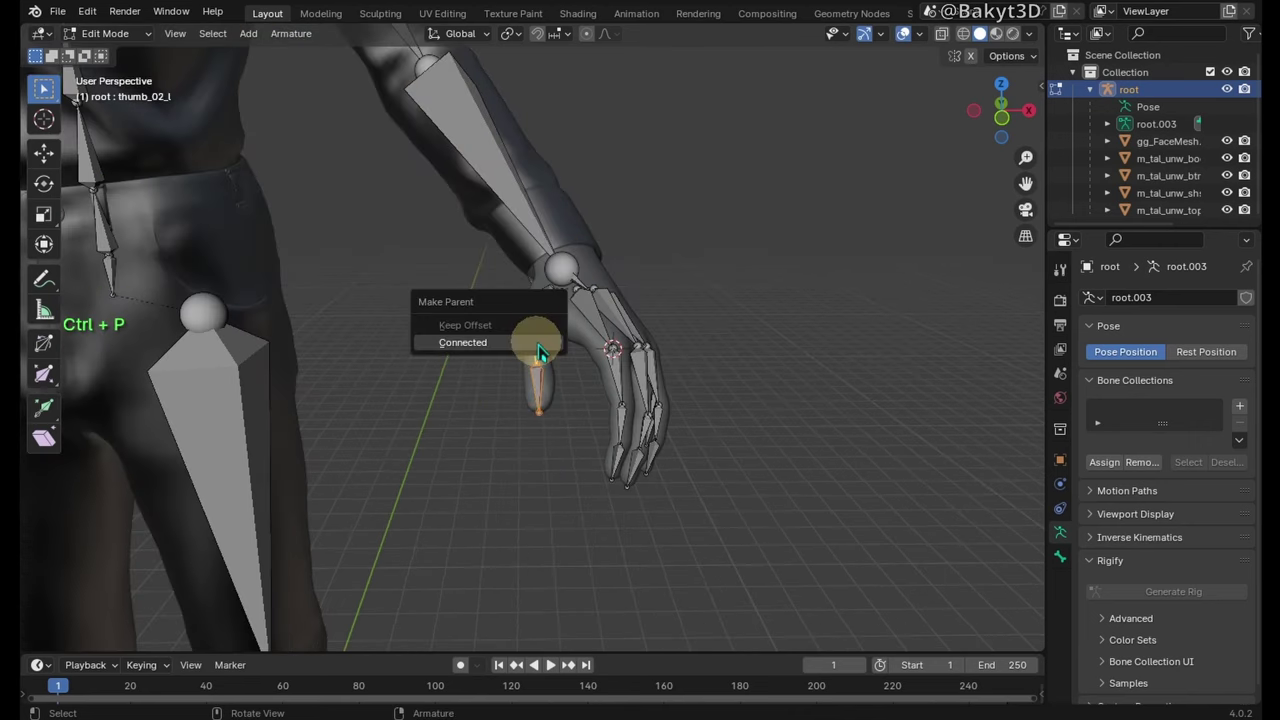
click(537, 342)
key(ctrl+p)
click(541, 304)
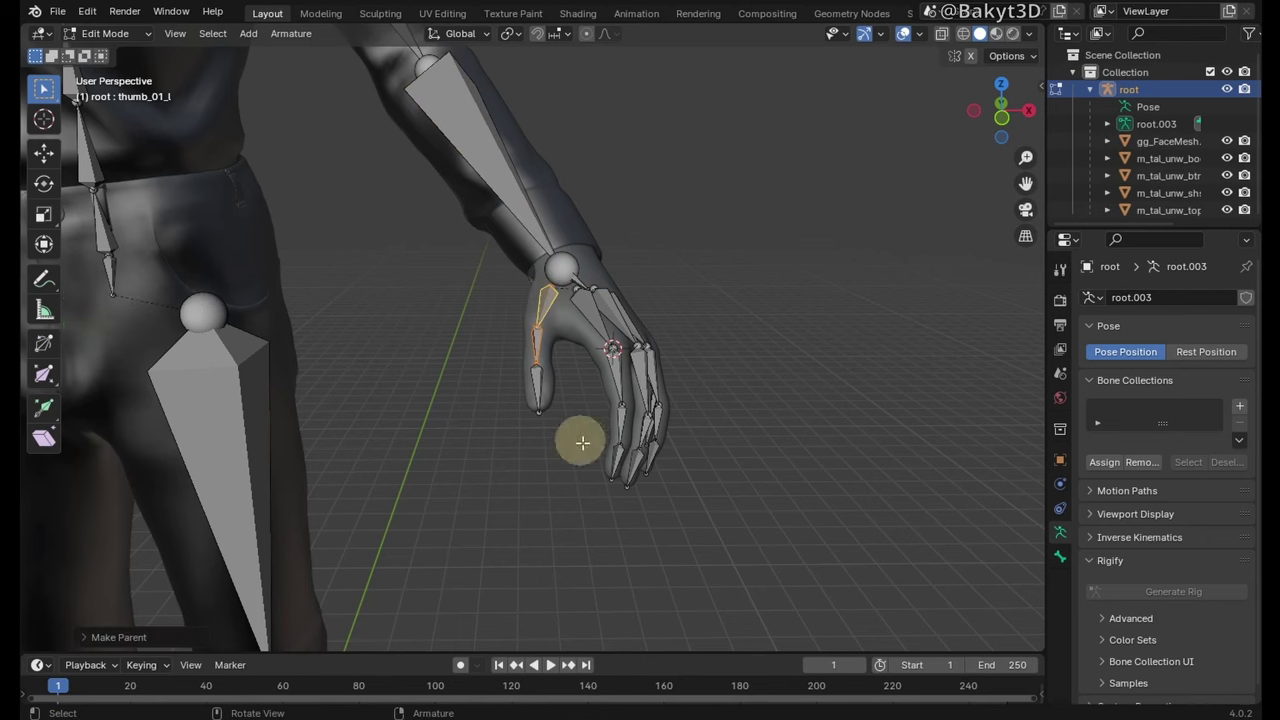
- Parent the index finger bones as a connected chain from index_03_l up to index_metacarpal_l
key(ctrl+p)
click(620, 421)
key(ctrl+p)
click(613, 379)
click(611, 378)
shift+click(594, 324)
key(ctrl+p)
click(594, 323)
- Parent the middle finger bones as a connected chain from middle_03_l up to middle_metacarpal_l
middle_drag(590, 365, 540, 370)
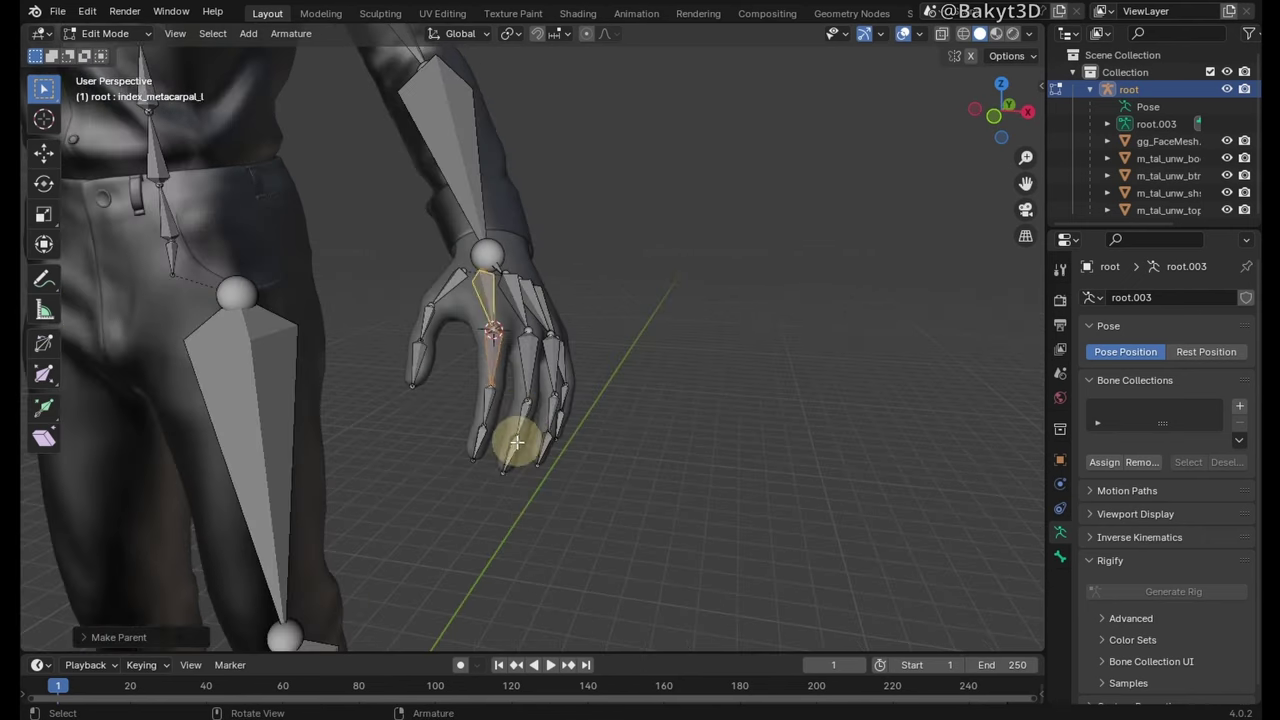
click(520, 428)
shift+click(525, 366)
key(ctrl+p)
shift+click(517, 300)
key(ctrl+p)
- Parent the ring finger bones as a connected chain from the end bone up to the ring metacarpal
middle_drag(490, 435, 434, 443)
key(ctrl+p)
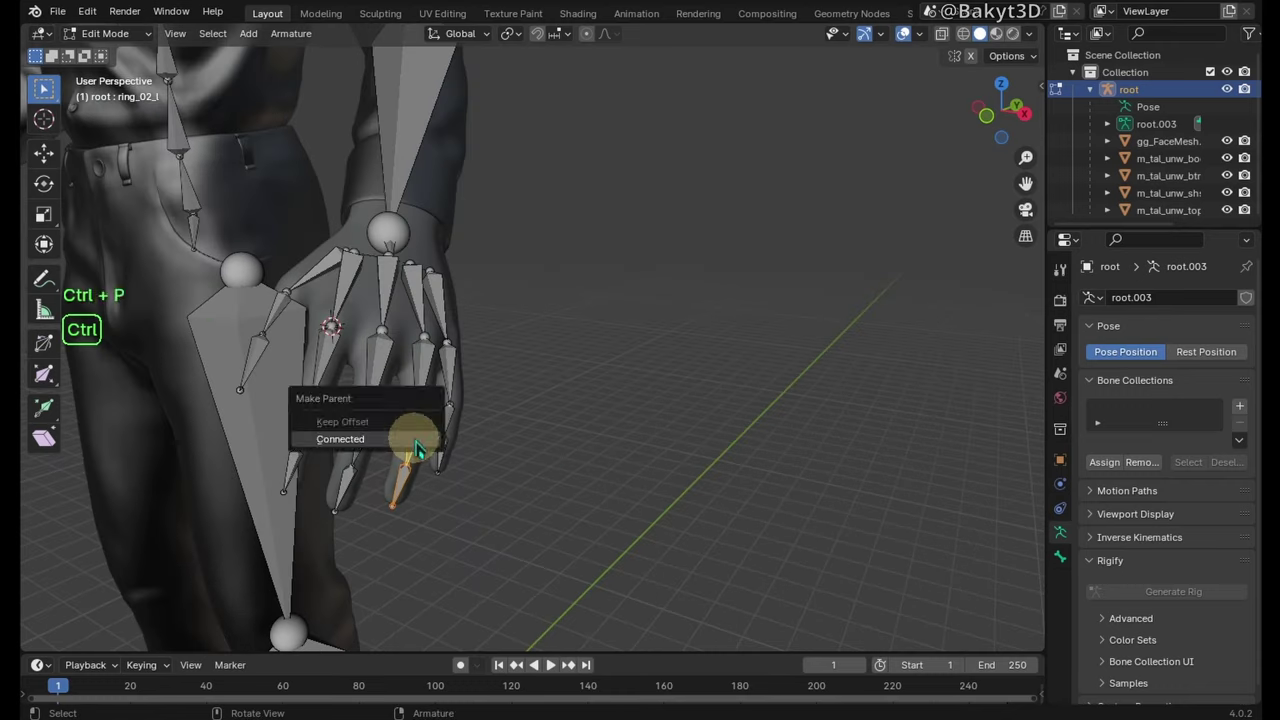
shift+click(415, 384)
key(ctrl+p)
shift+click(420, 294)
key(ctrl+p)
- Parent the pinky bones as a connected chain from the end bone up to the pinky metacarpal
shift+click(449, 424)
key(ctrl+p)
shift+click(450, 381)
key(ctrl+p)
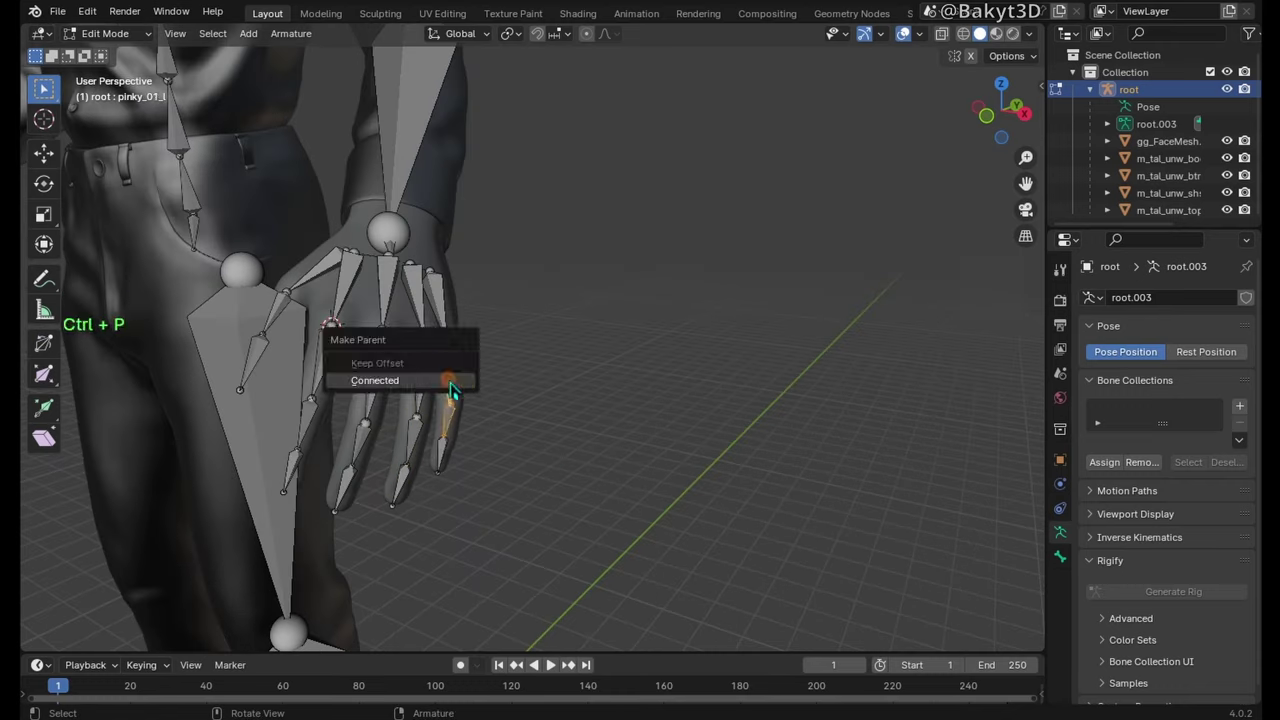
shift+click(441, 306)
key(ctrl+p)
click(442, 309)
- Test the bone connections by moving finger bones, the left lower arm bone and calf_l out of place
scroll(438, 316, down, 3)
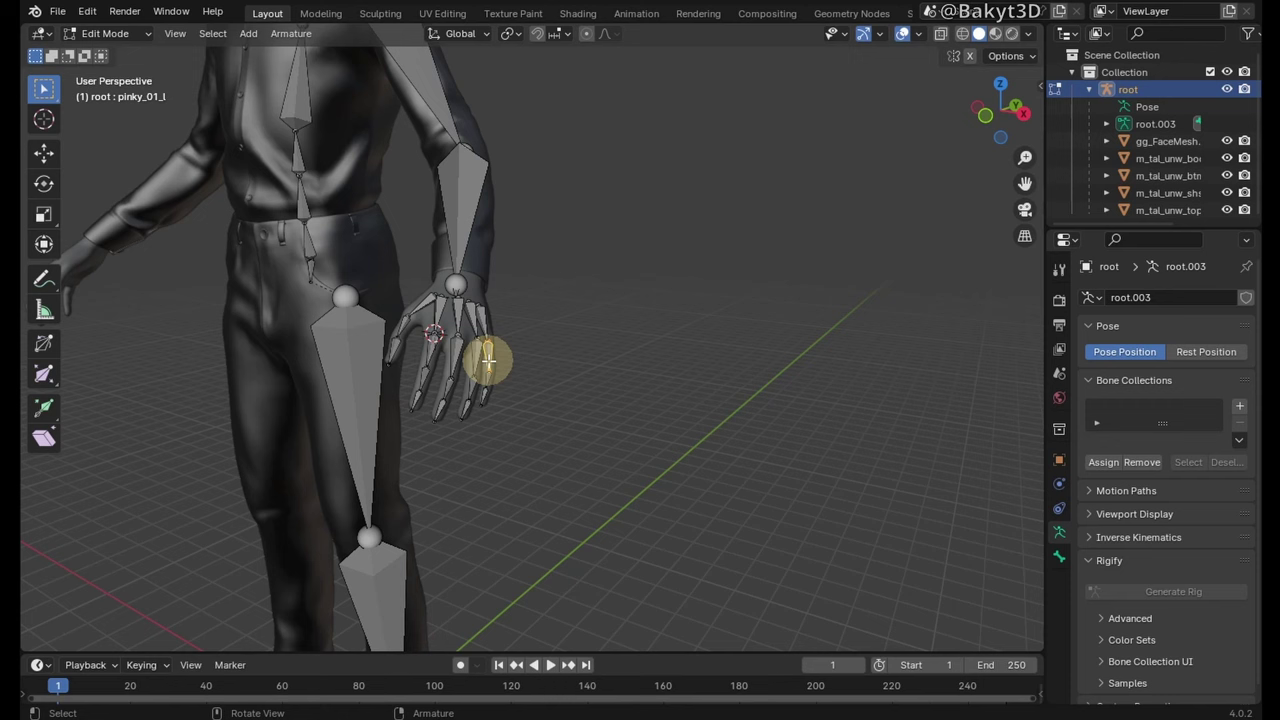
drag(487, 358, 504, 374)
click(450, 388)
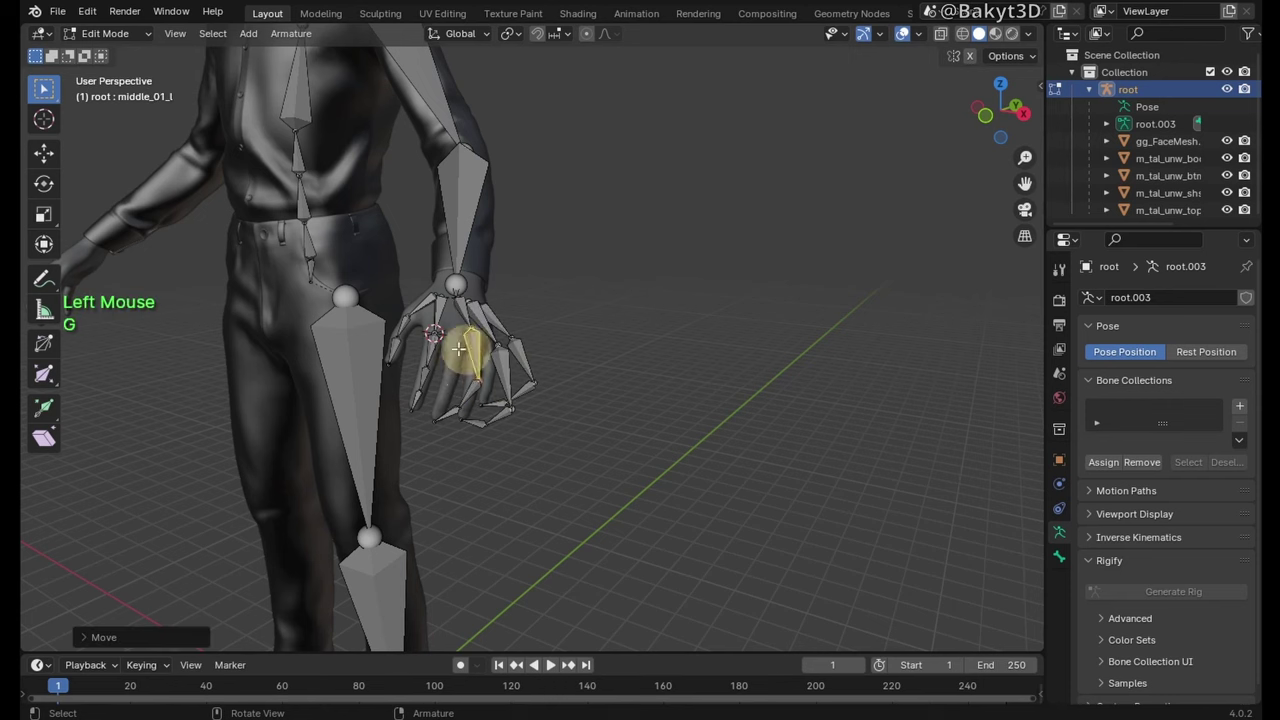
click(435, 380)
click(463, 214)
key(g)
click(562, 193)
scroll(509, 469, down, 2)
click(434, 535)
key(g)
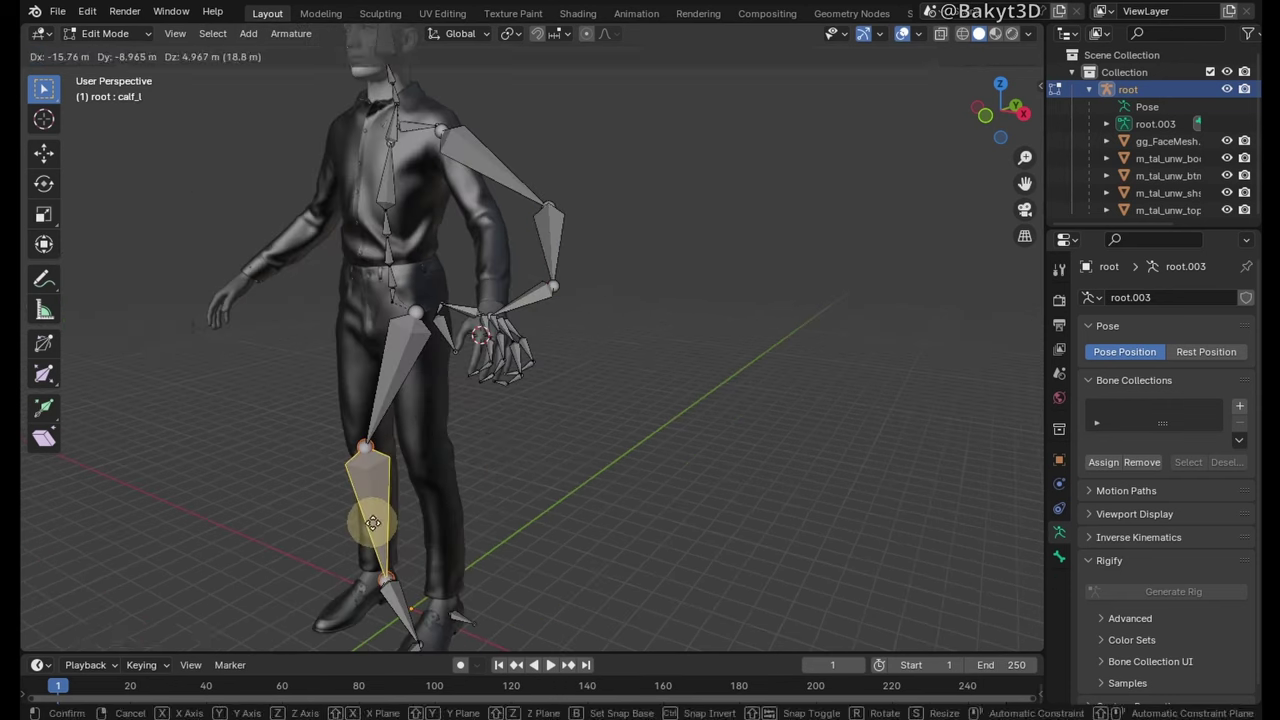
click(380, 524)
- Undo all the test moves of the finger, arm and calf bones
key(ctrl+z)
key(ctrl+z)
key(ctrl+z)
key(ctrl+z)
key(ctrl+z)
key(ctrl+z)
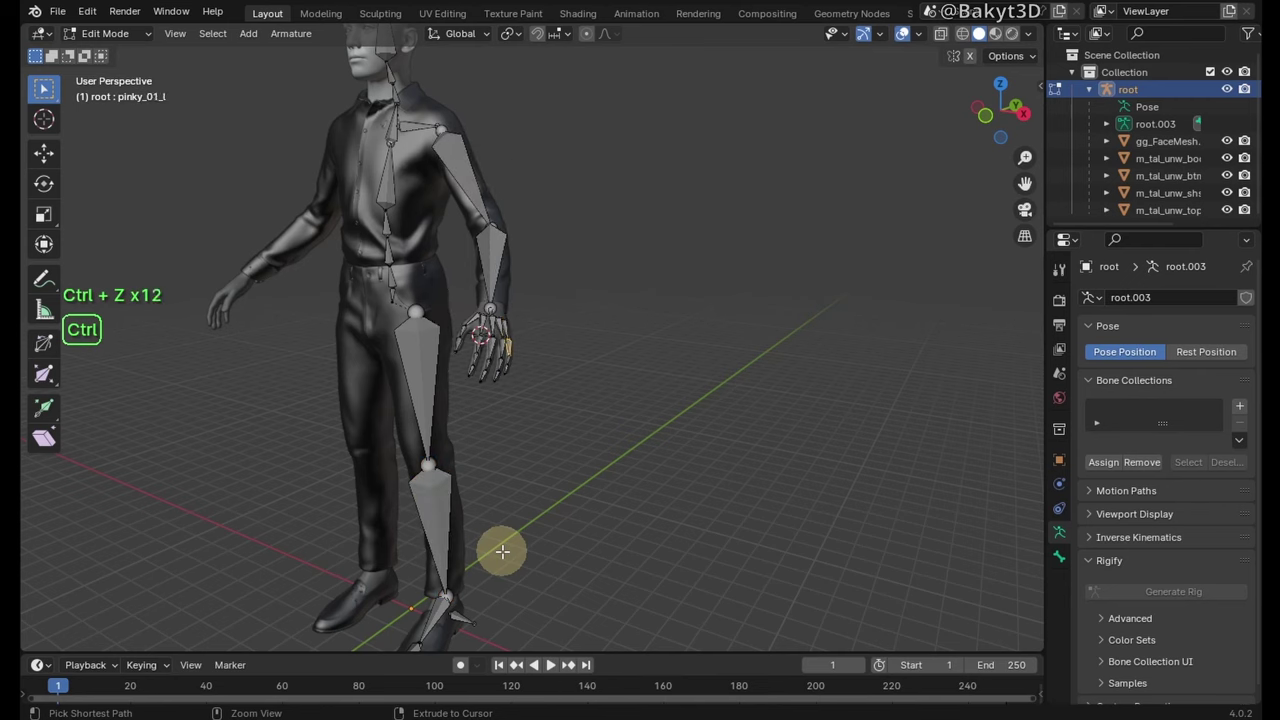
- Reveal the armature's bones in the outliner and delete the stray bone named Bone
shift+middle_drag(499, 574, 449, 497)
scroll(423, 560, up, 5)
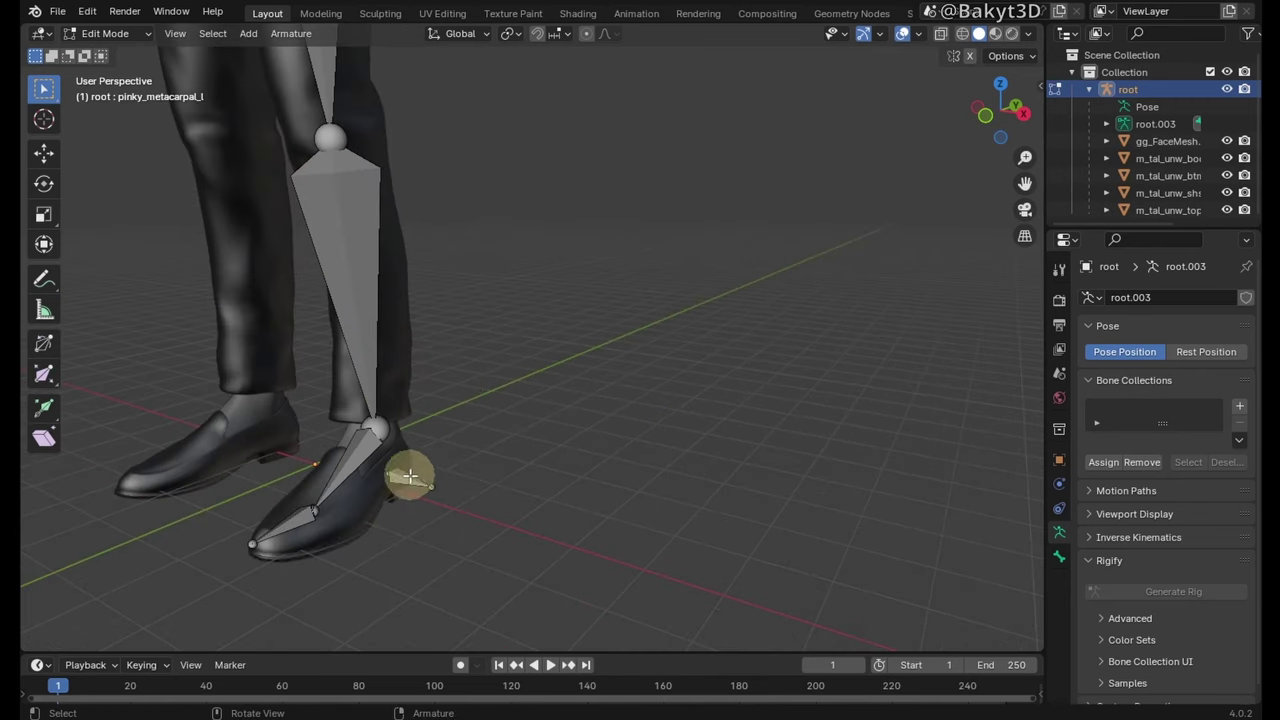
right_click(1095, 89)
mouse_move(1090, 340)
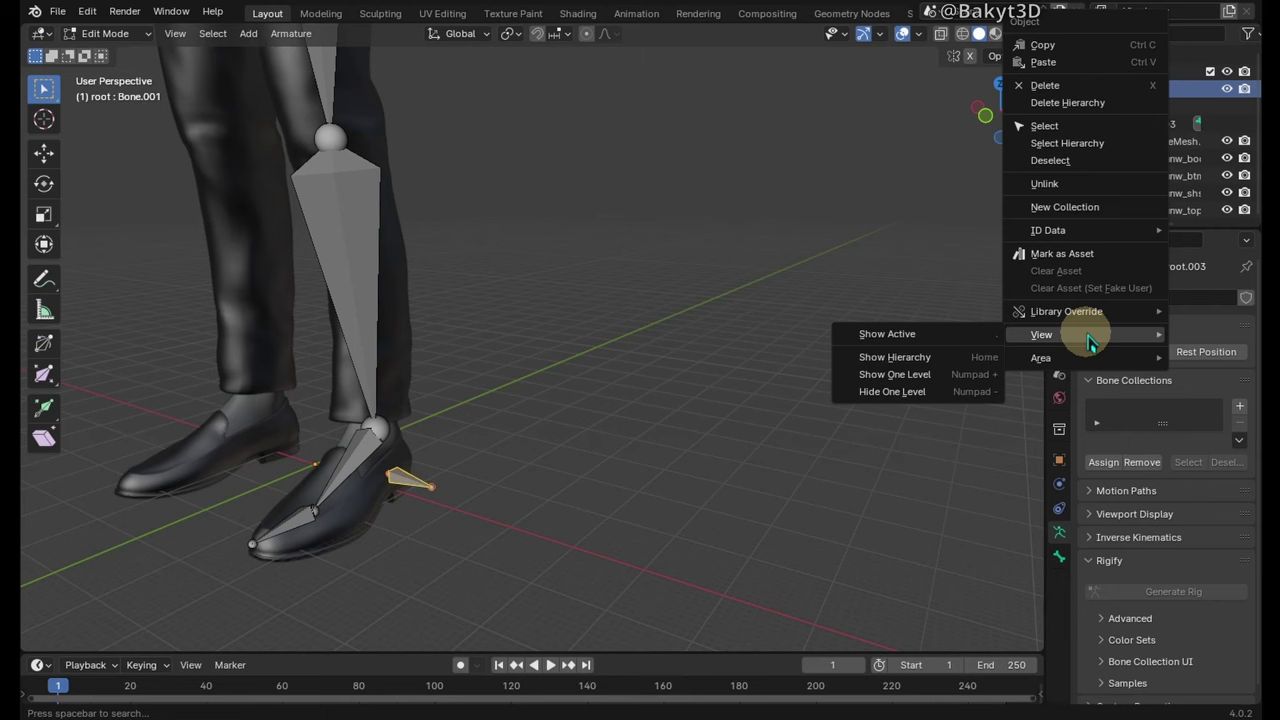
click(978, 340)
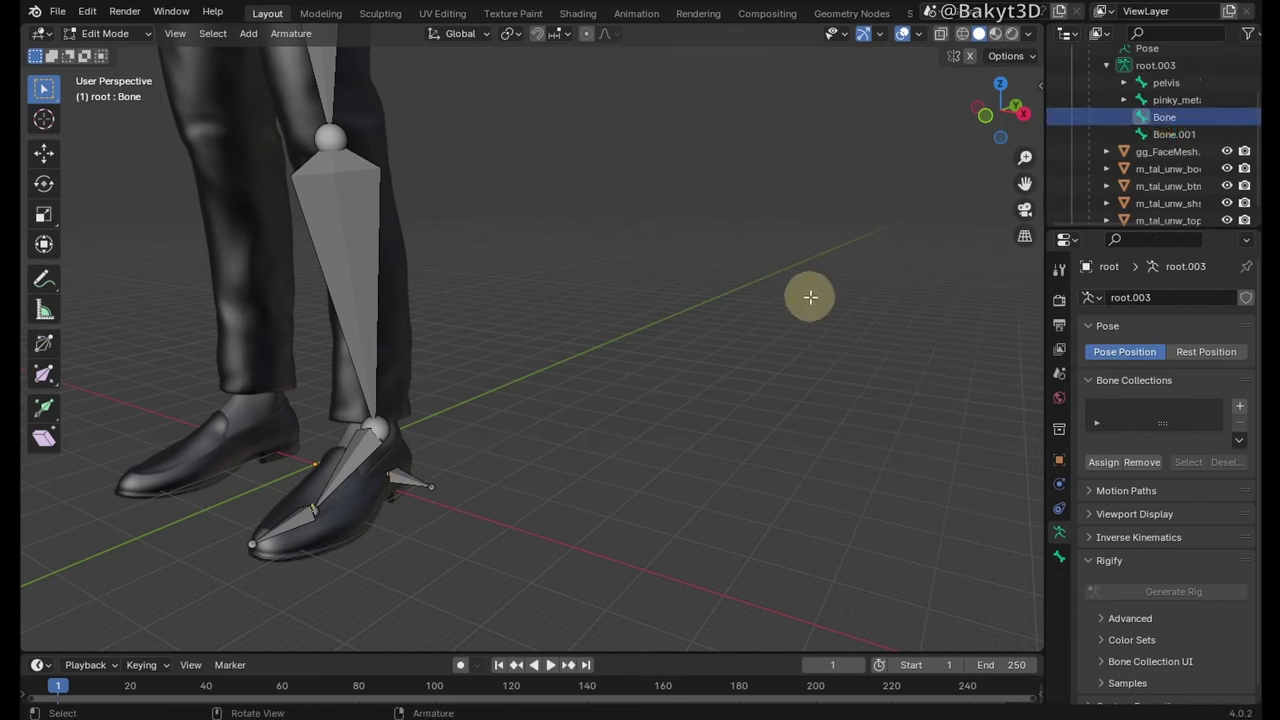
key(Delete)
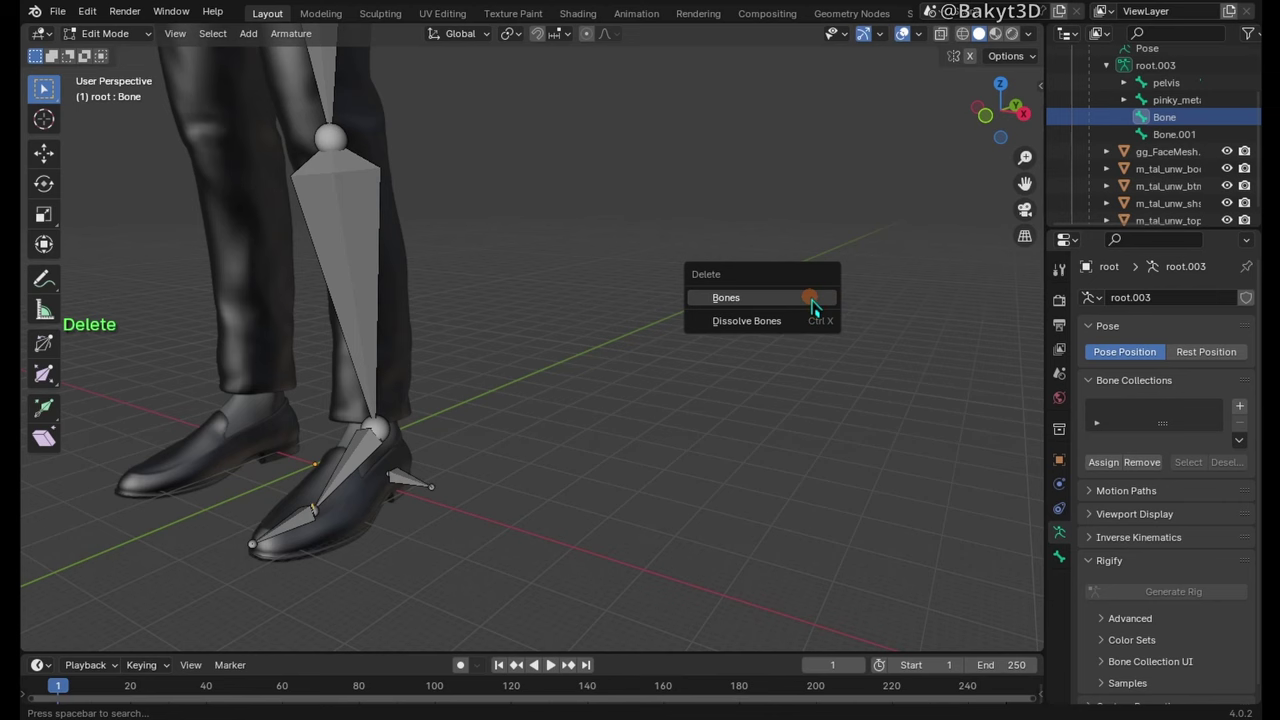
click(811, 301)
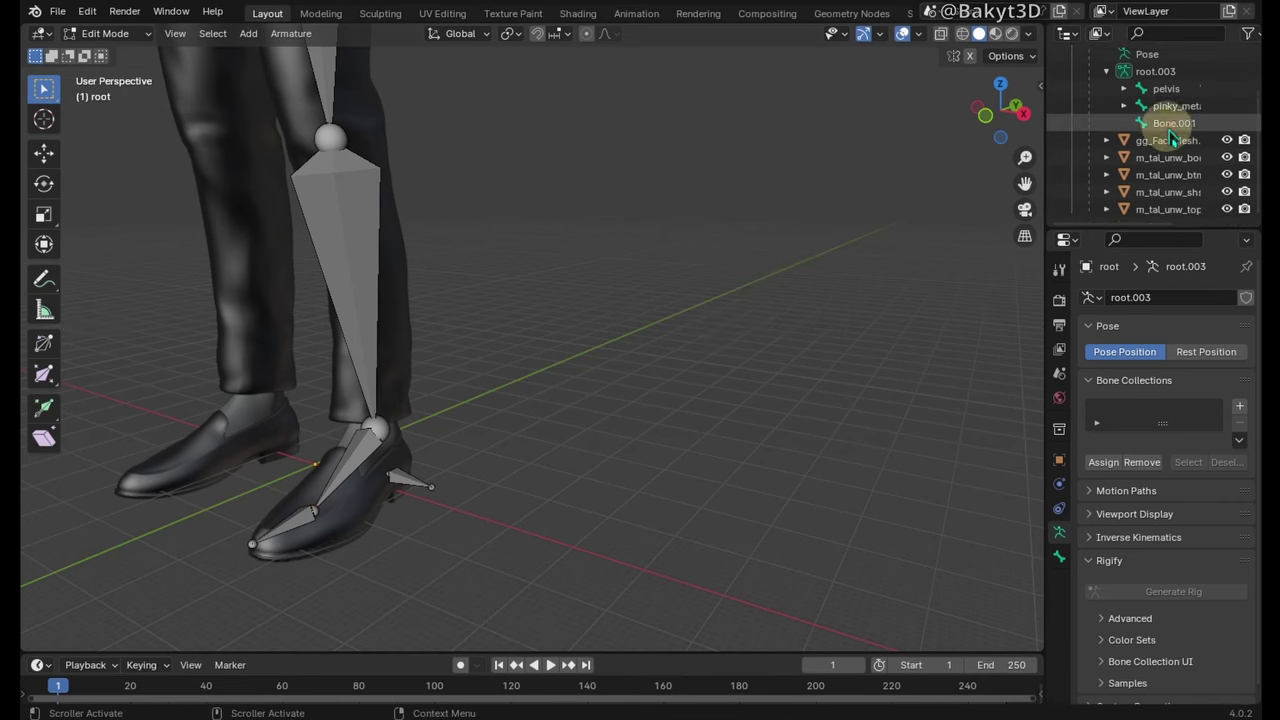
- Rename Bone.001 as heel_l and parent it to foot_l with Keep Offset
double_click(1170, 127)
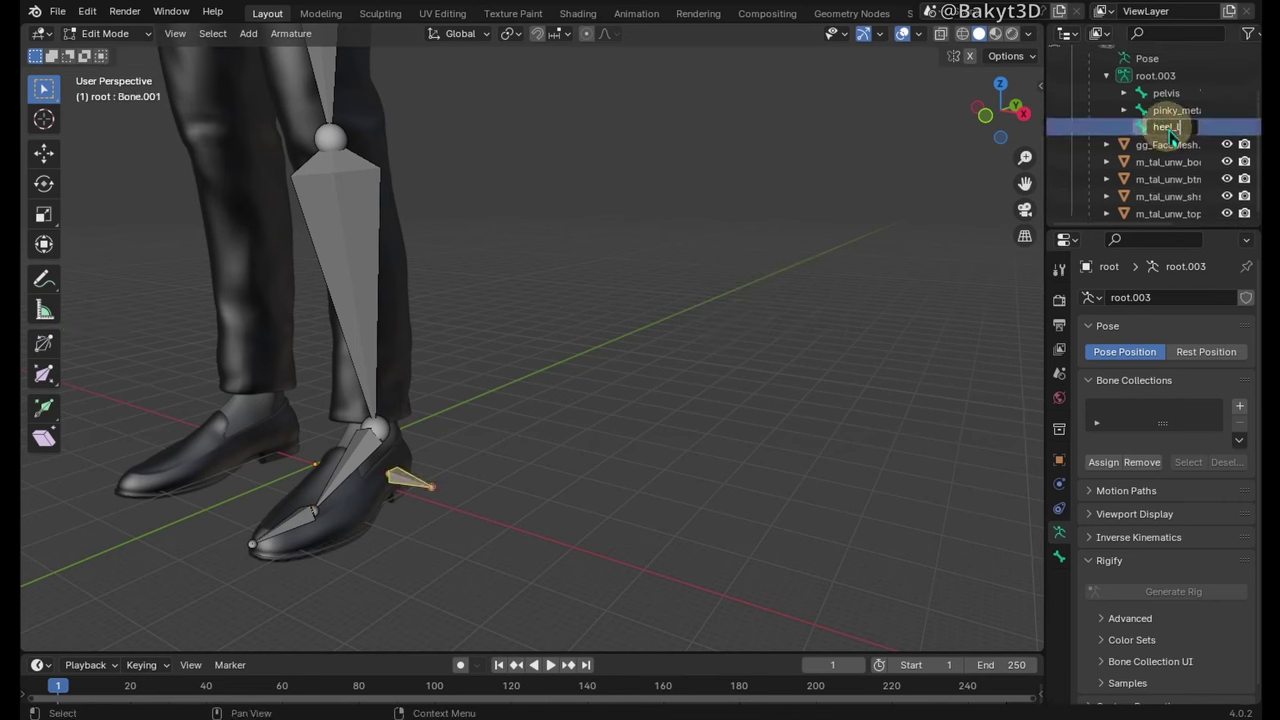
shift+click(362, 447)
key(ctrl+p)
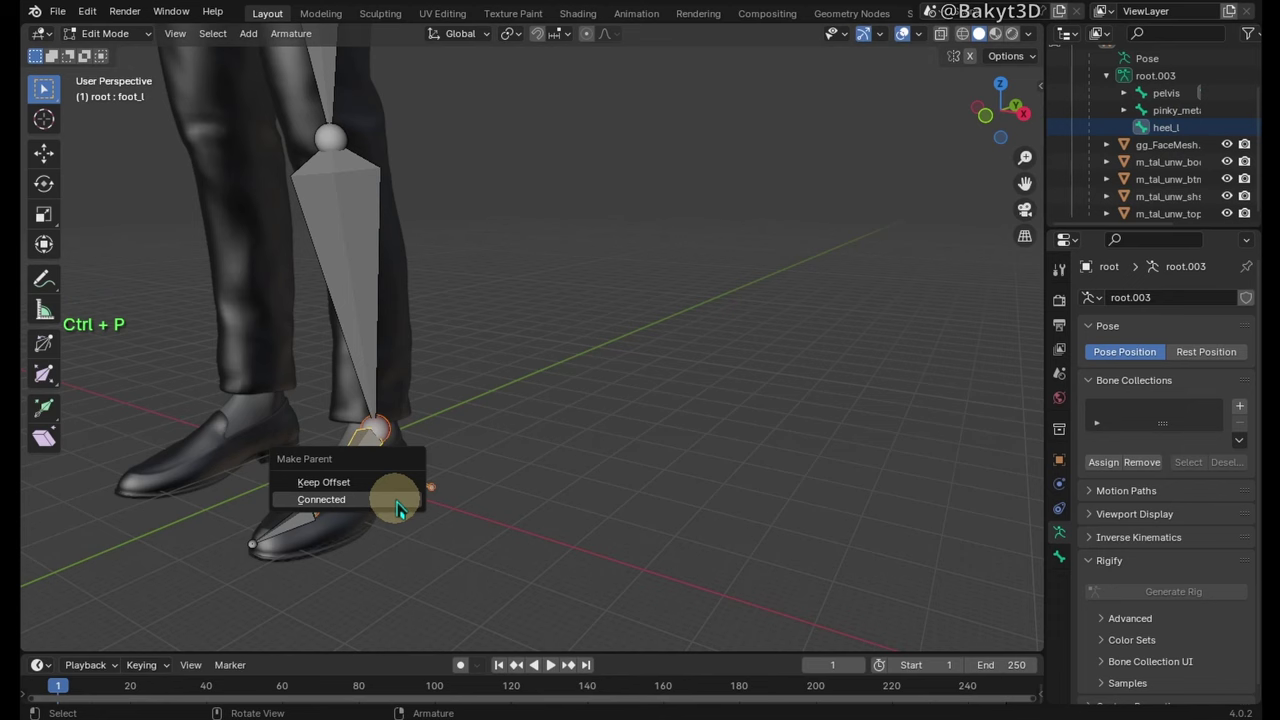
click(394, 489)
- Parent thigh_l to spine_01 with Keep Offset
shift+middle_drag(448, 223, 555, 570)
shift+middle_drag(622, 97, 746, 279)
click(579, 424)
click(578, 424)
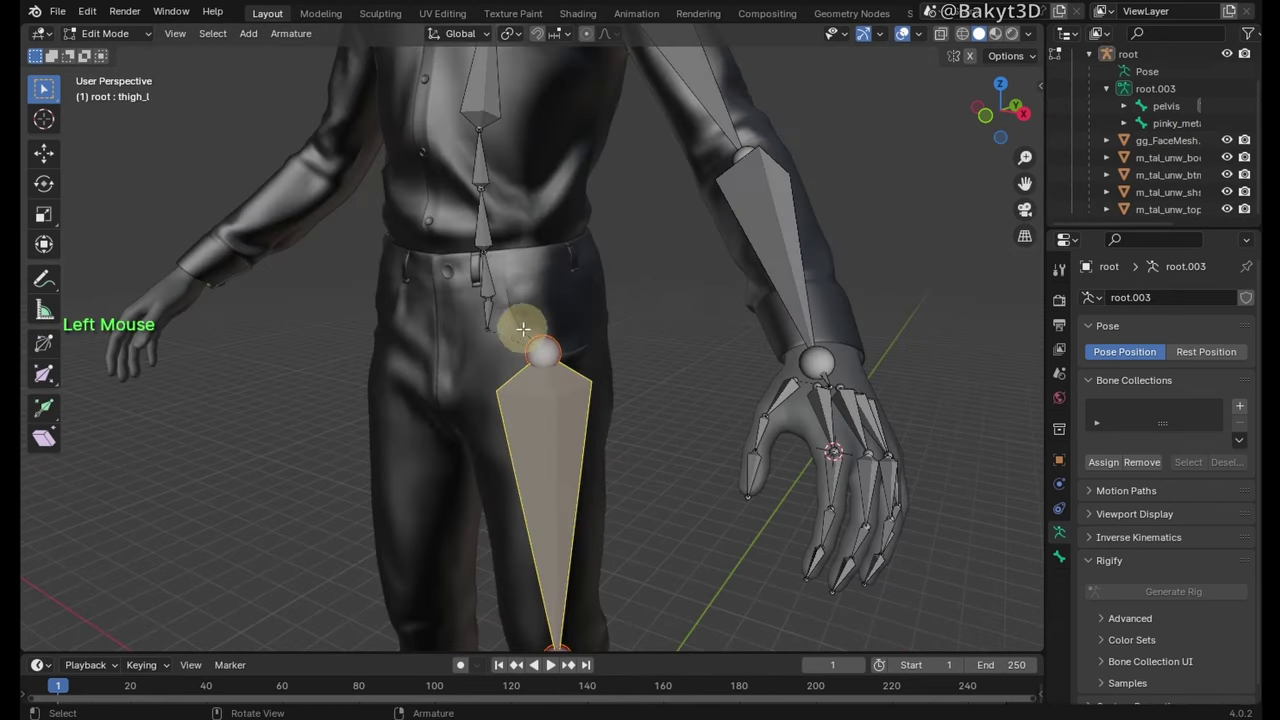
key(ctrl+p)
click(491, 290)
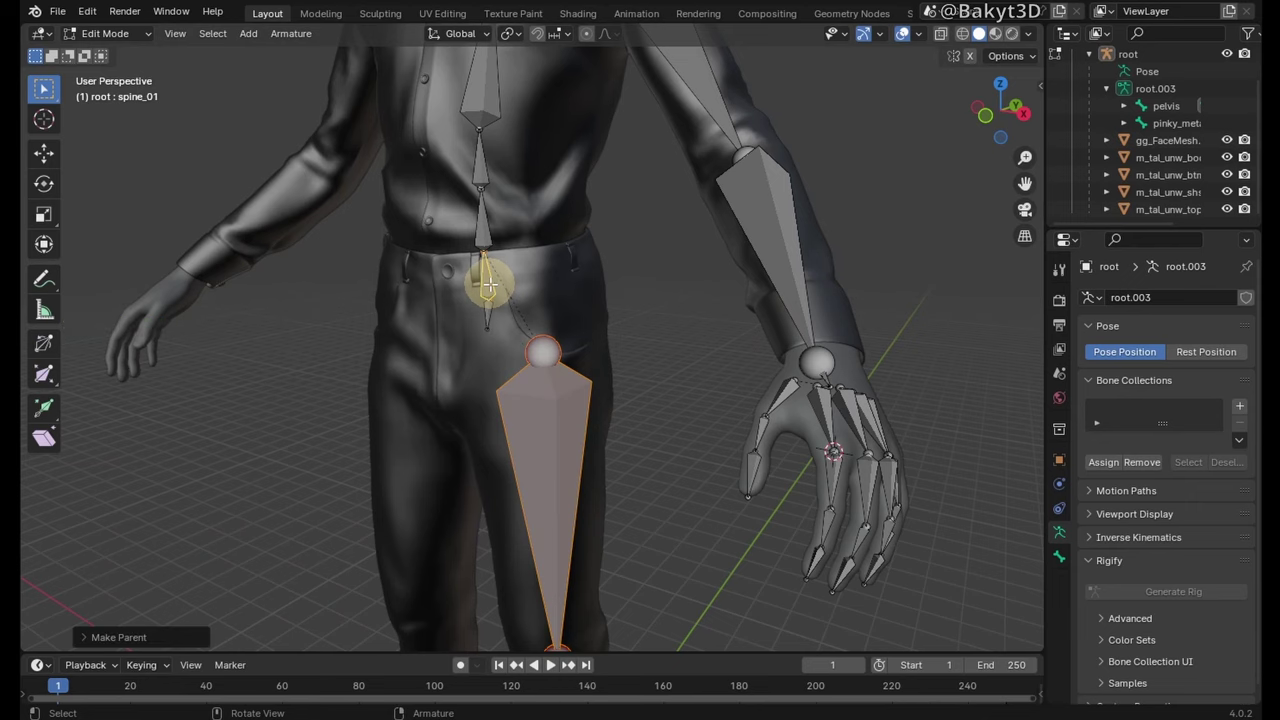
- Select all left-side leg, arm, hand and clavicle bones in front view and symmetrize them to the right side
scroll(520, 294, down, 2)
key(KP_1)
scroll(545, 400, down, 2)
shift+scroll(620, 300, down, 2)
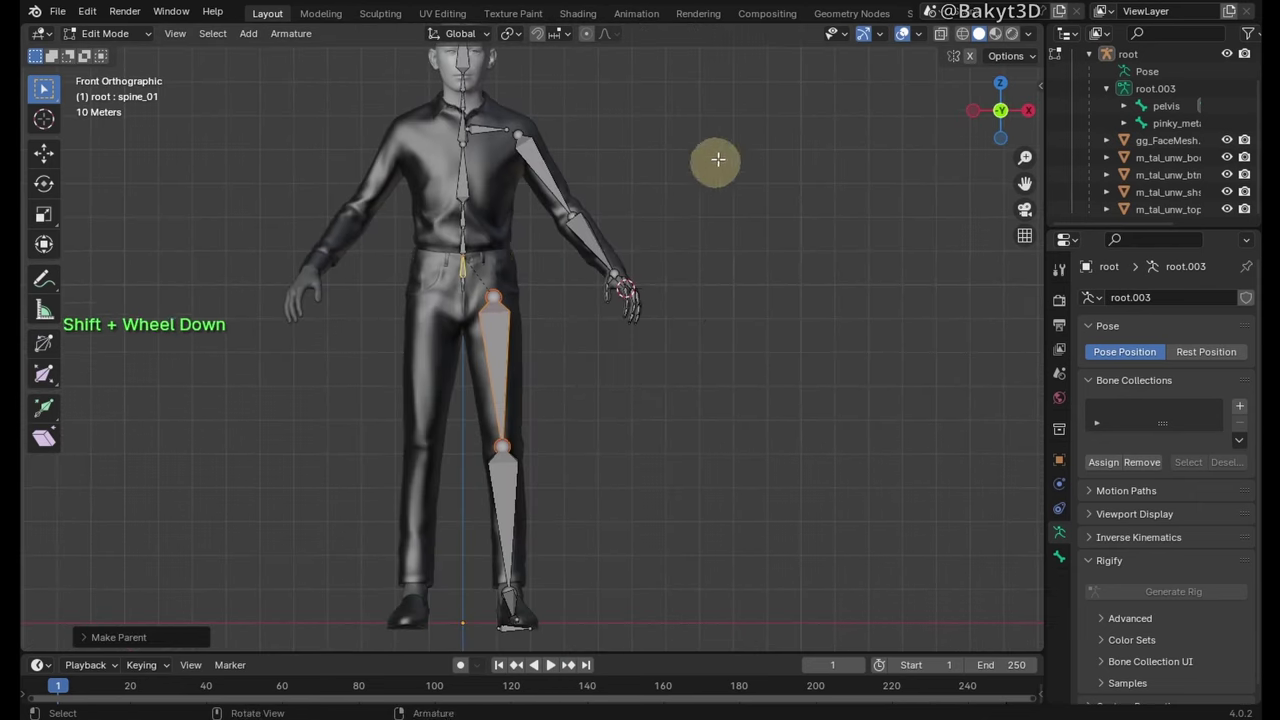
drag(731, 107, 488, 642)
shift+click(478, 178)
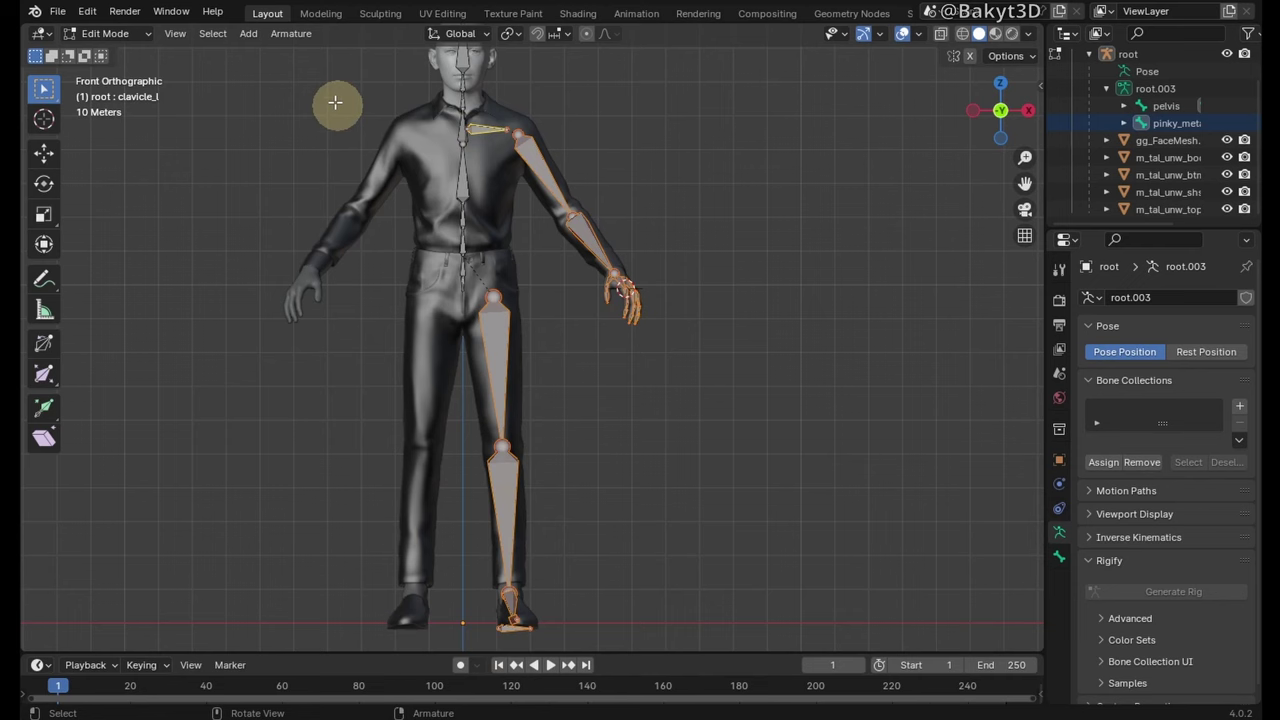
click(291, 33)
click(300, 284)
middle_drag(240, 540, 269, 594)
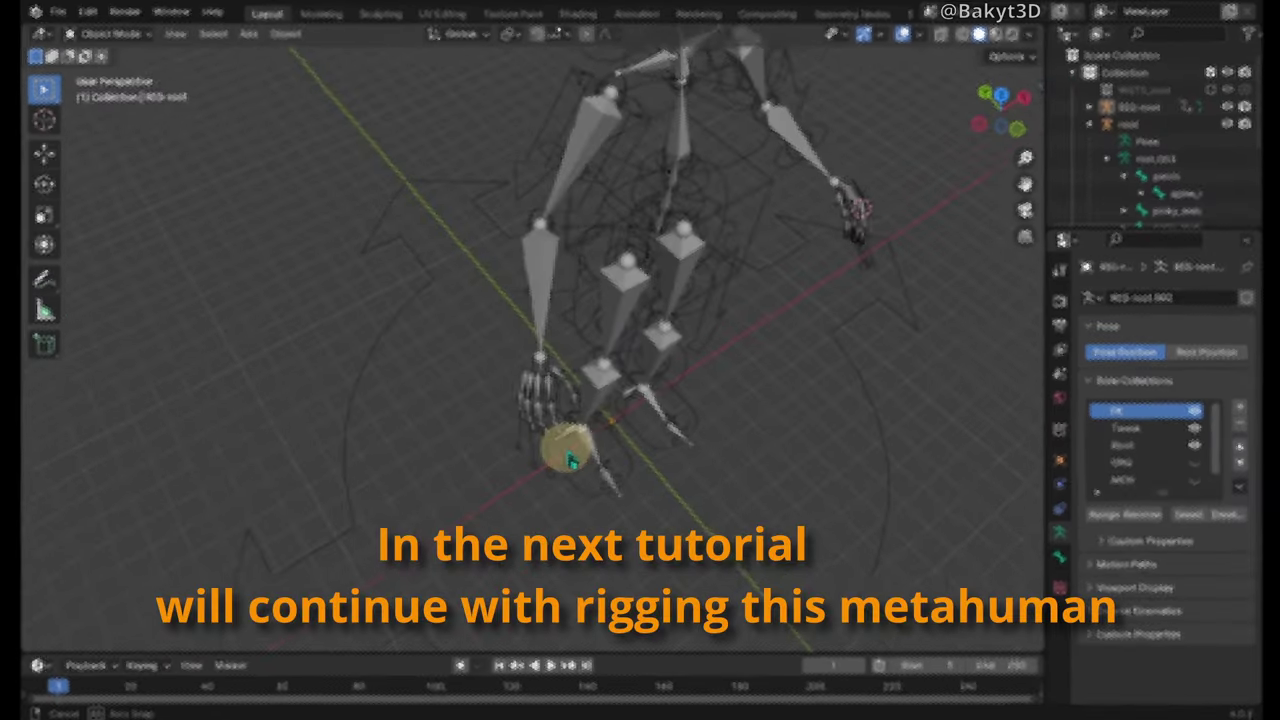